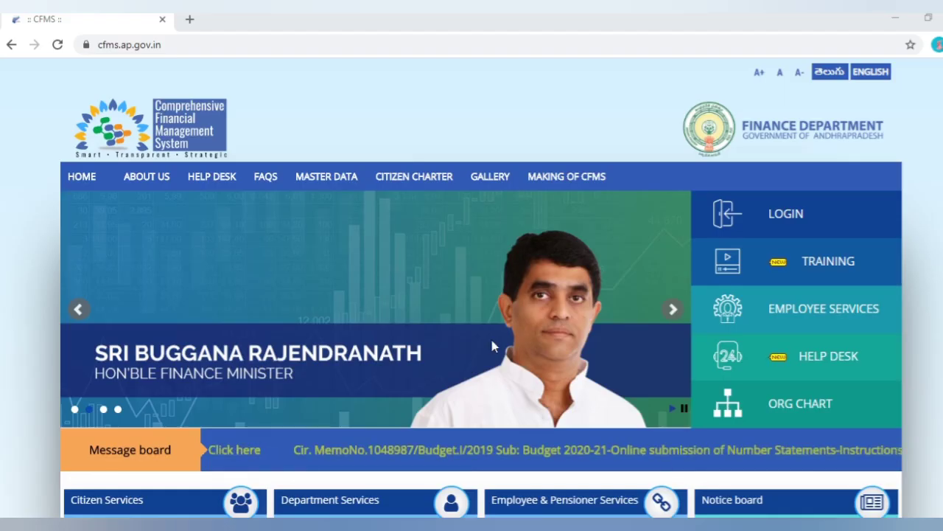
Step: Log in to CFMS at cfms.ap.gov.in using the browser's saved user credentials
{"action": "left_click", "coordinate": [785, 208]}
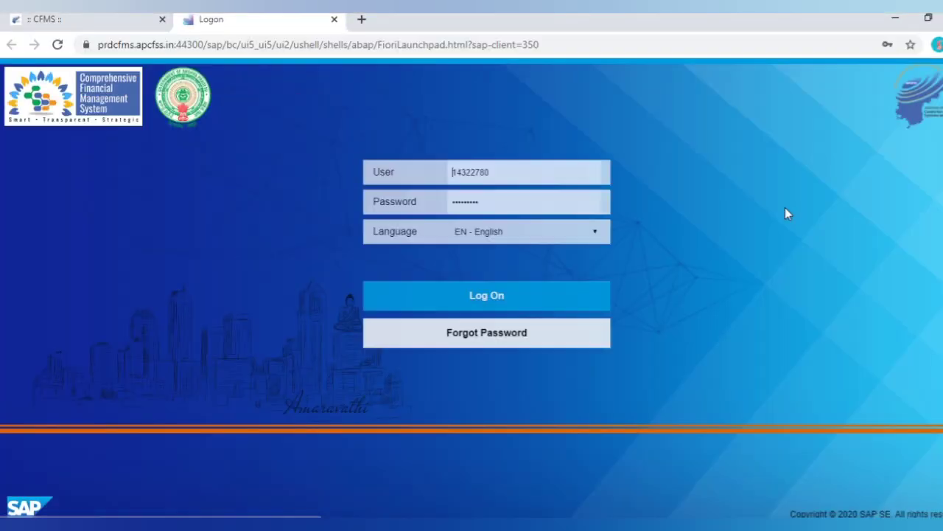
{"action": "left_click", "coordinate": [511, 162]}
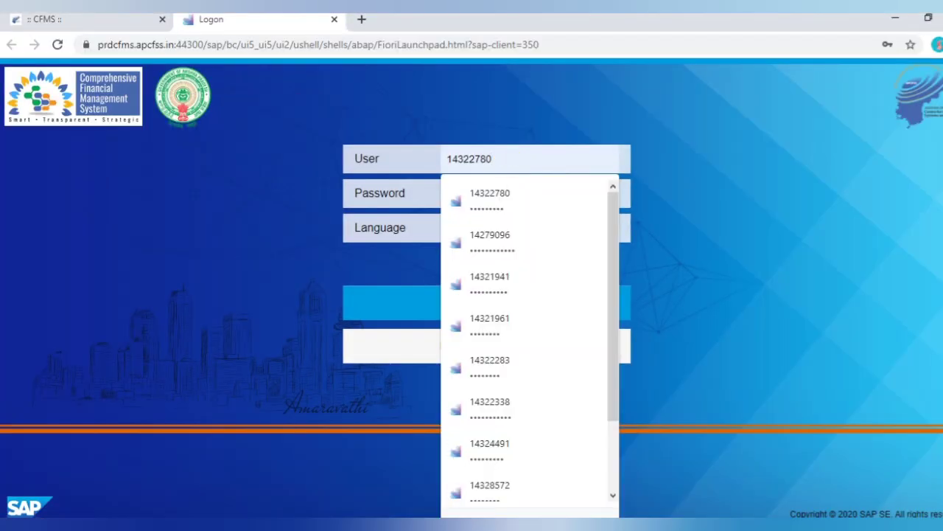
{"action": "left_click", "coordinate": [524, 369]}
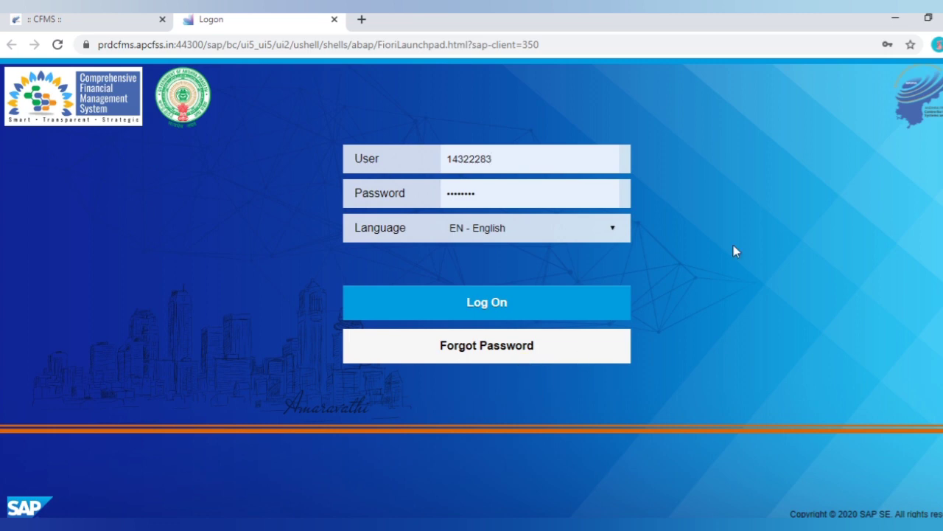
{"action": "left_click", "coordinate": [491, 302]}
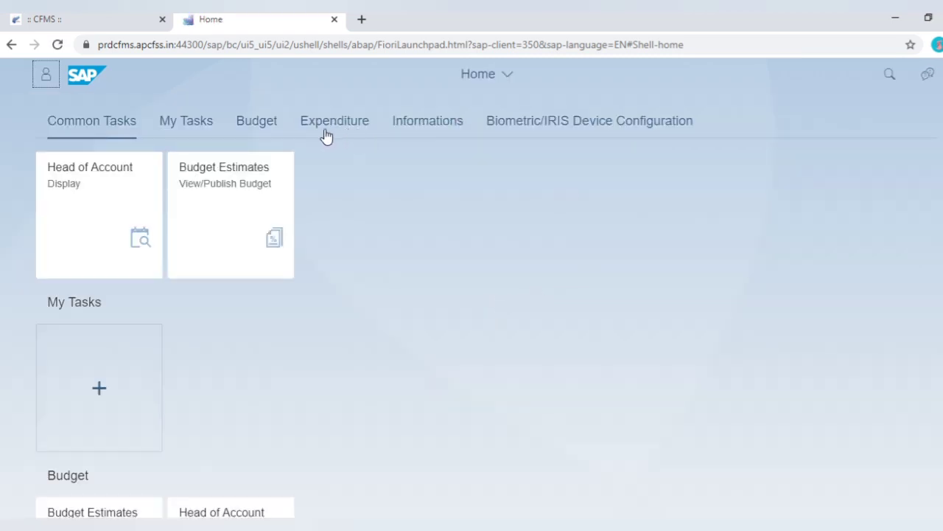
Step: Open the Workflow Configurator - PD Accounts app from the Expenditure group and postpone the Windows update prompt
{"action": "left_click", "coordinate": [326, 135]}
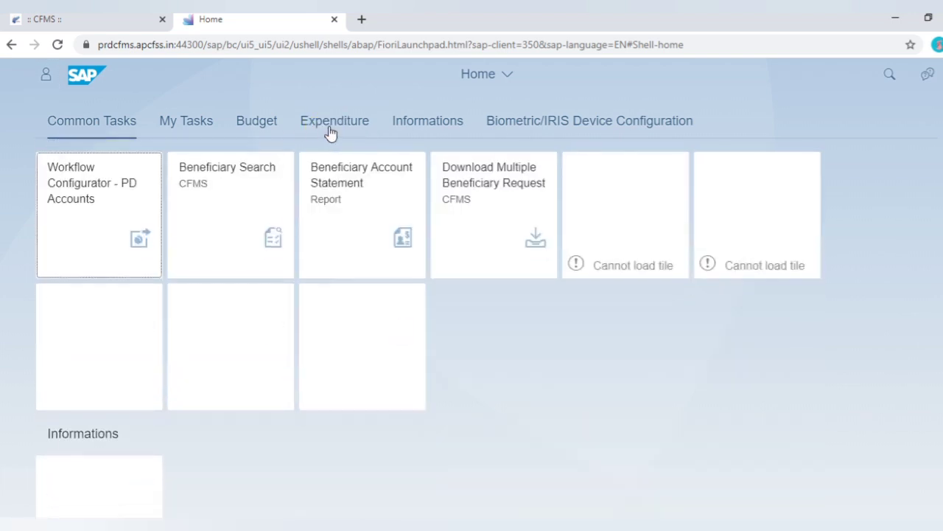
{"action": "left_click", "coordinate": [94, 196]}
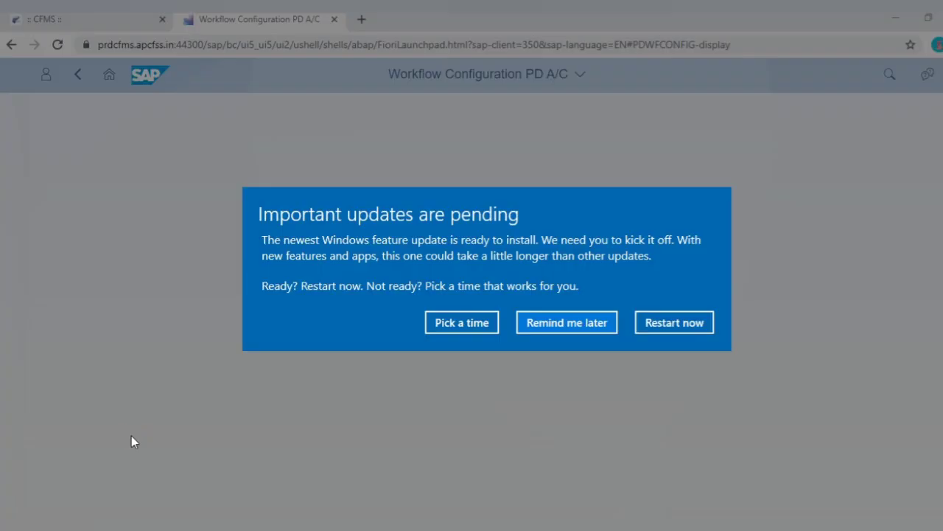
{"action": "left_click", "coordinate": [574, 326]}
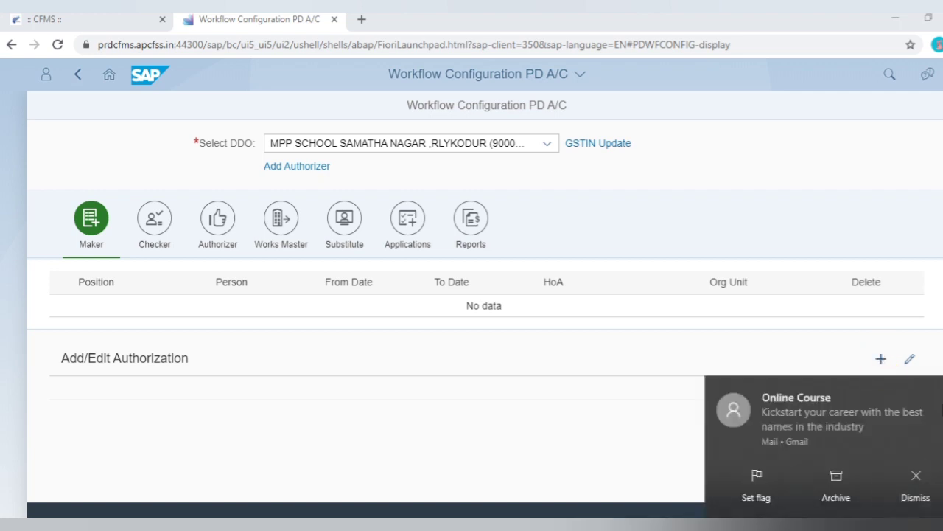
Step: Add HEADMASTER (PRIMARY SCHOOL) position 30365807 as Maker, accept the declaration, and save
{"action": "left_click", "coordinate": [876, 358]}
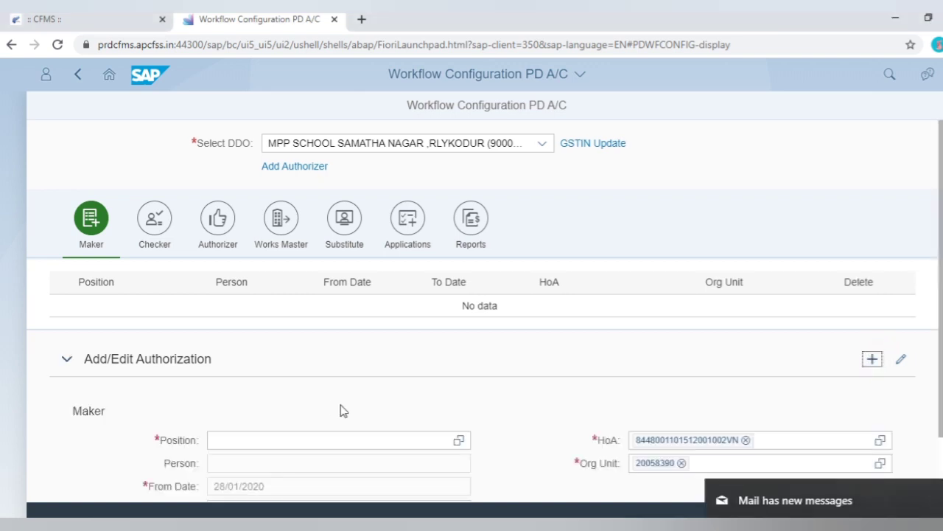
{"action": "left_click", "coordinate": [454, 439]}
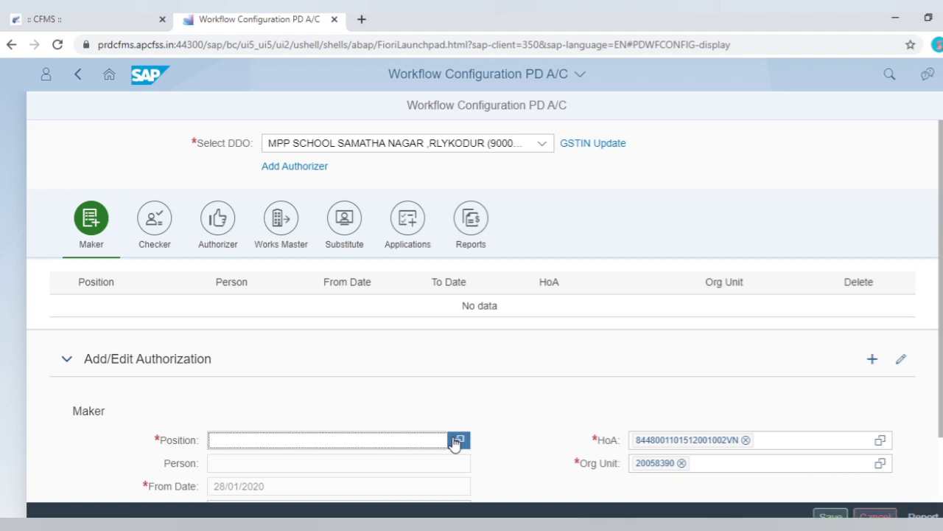
{"action": "left_click", "coordinate": [457, 440]}
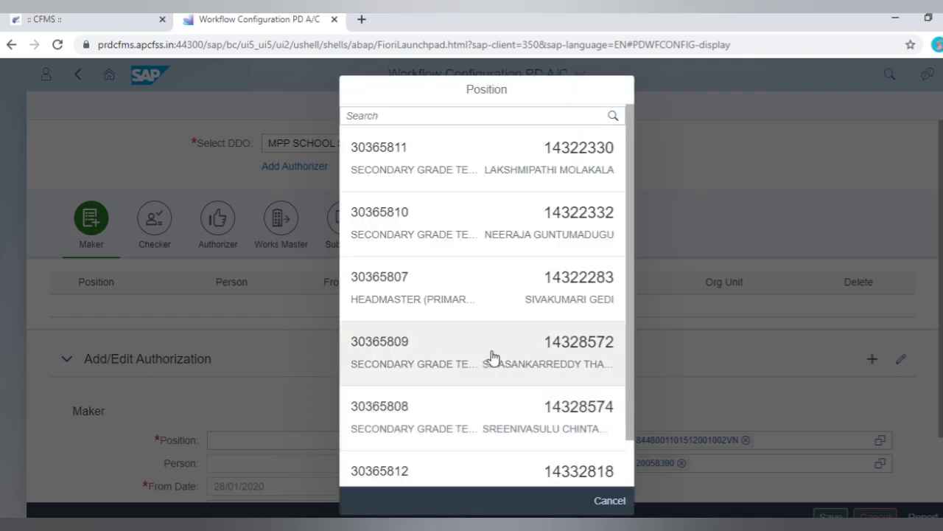
{"action": "left_click", "coordinate": [551, 303]}
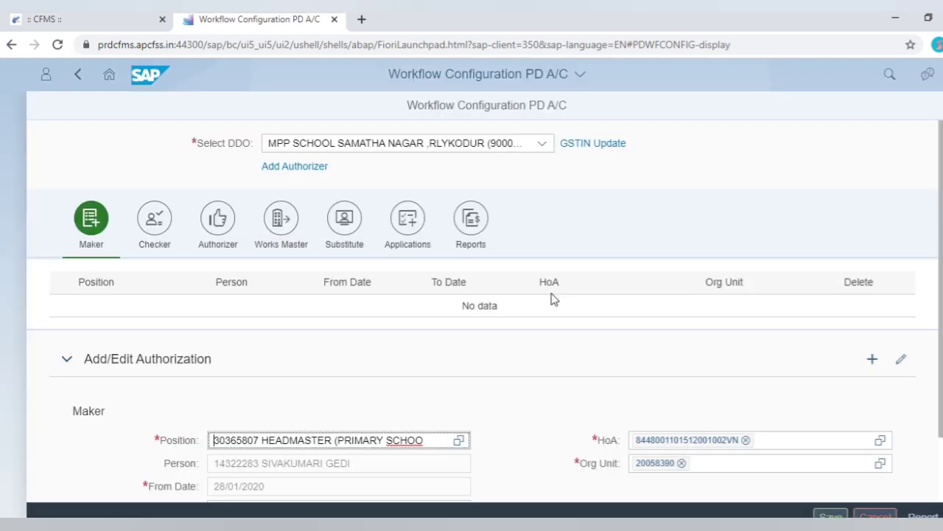
{"action": "scroll", "coordinate": [508, 348], "scroll_direction": "down", "scroll_amount": 1}
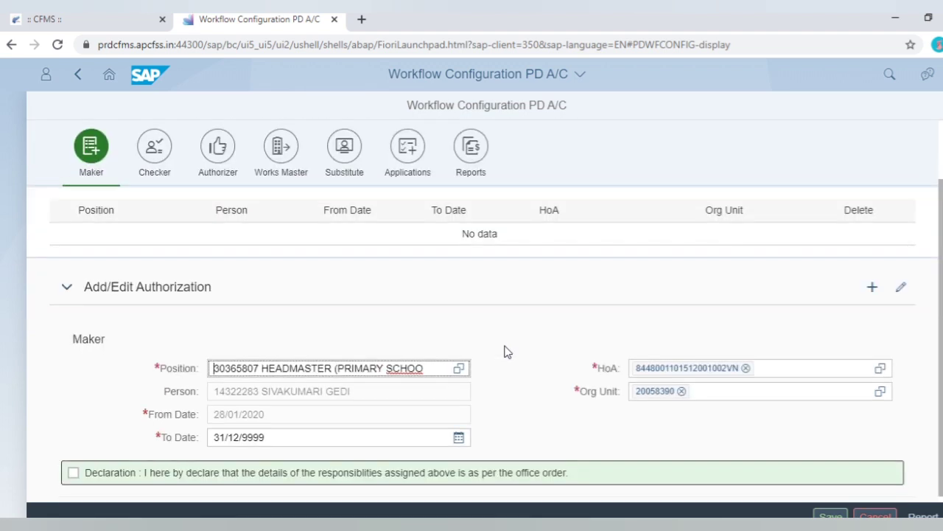
{"action": "scroll", "coordinate": [507, 344], "scroll_direction": "down", "scroll_amount": 1}
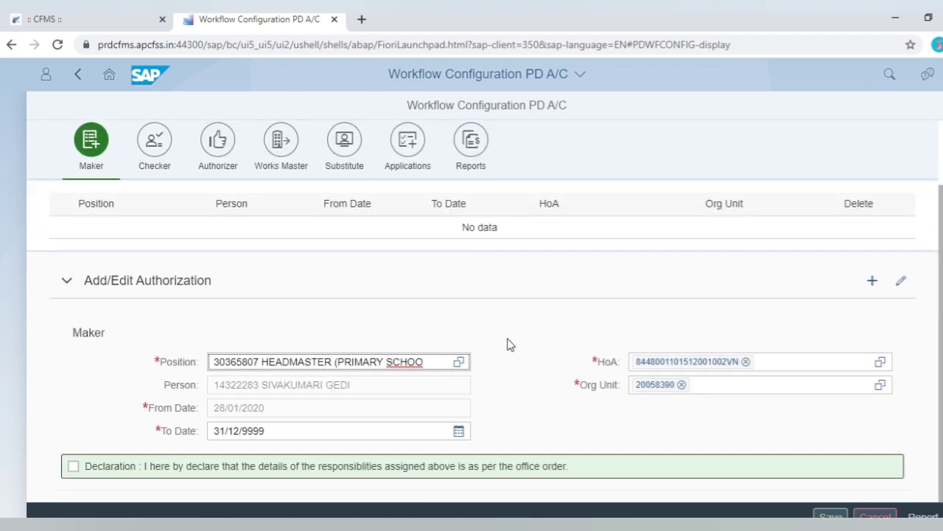
{"action": "left_click", "coordinate": [73, 466]}
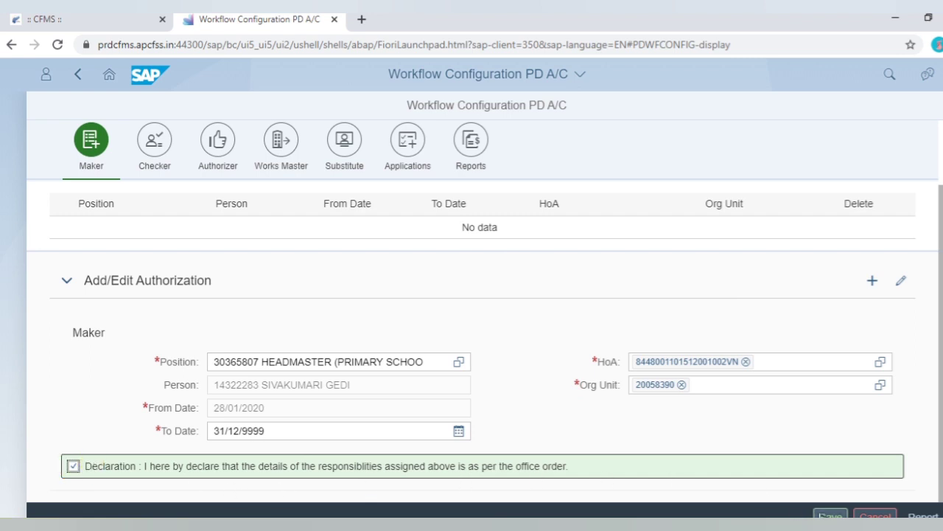
{"action": "left_click", "coordinate": [824, 516]}
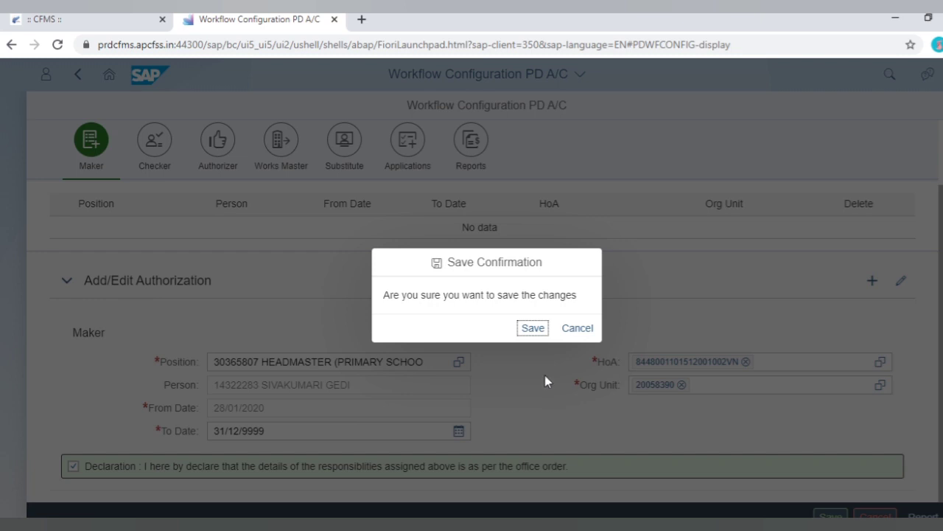
{"action": "left_click", "coordinate": [533, 327]}
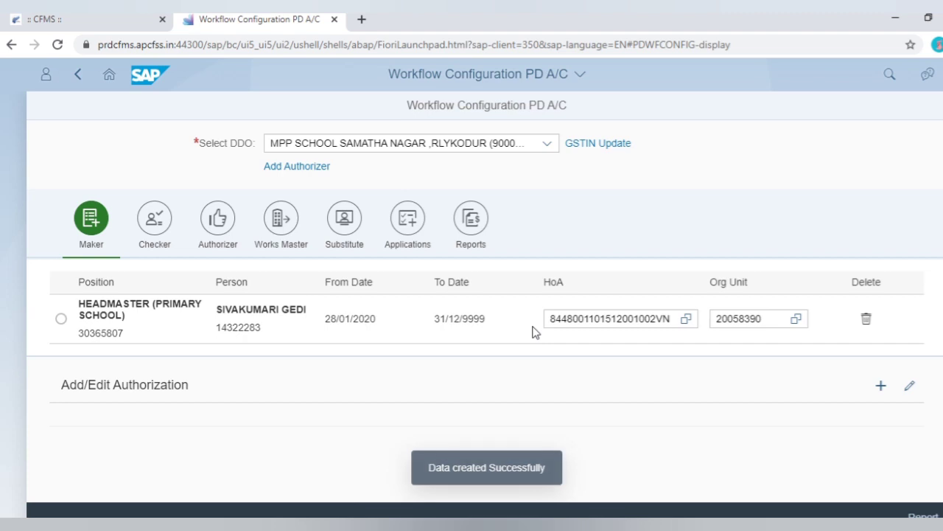
Step: Begin an unsaved Checker entry for position 30365807, then move on to the Authorizer list
{"action": "left_click", "coordinate": [165, 225]}
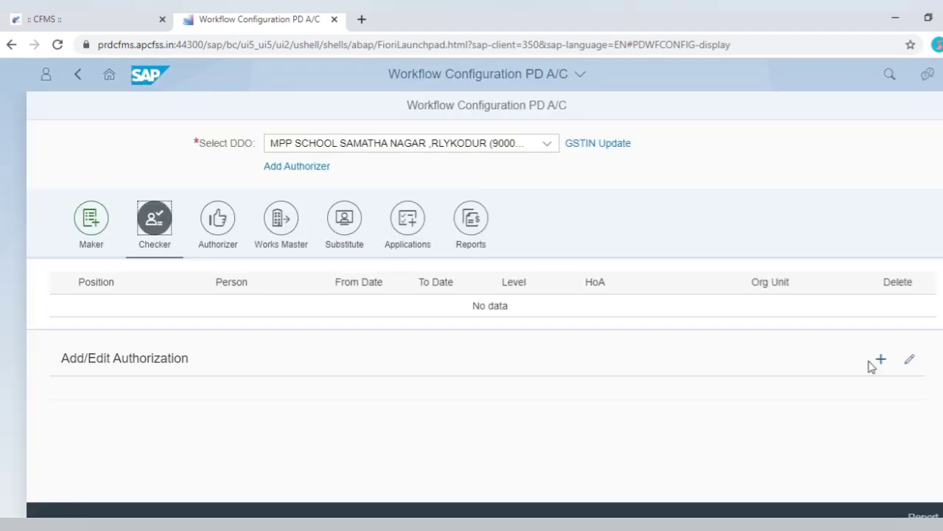
{"action": "left_click", "coordinate": [874, 360]}
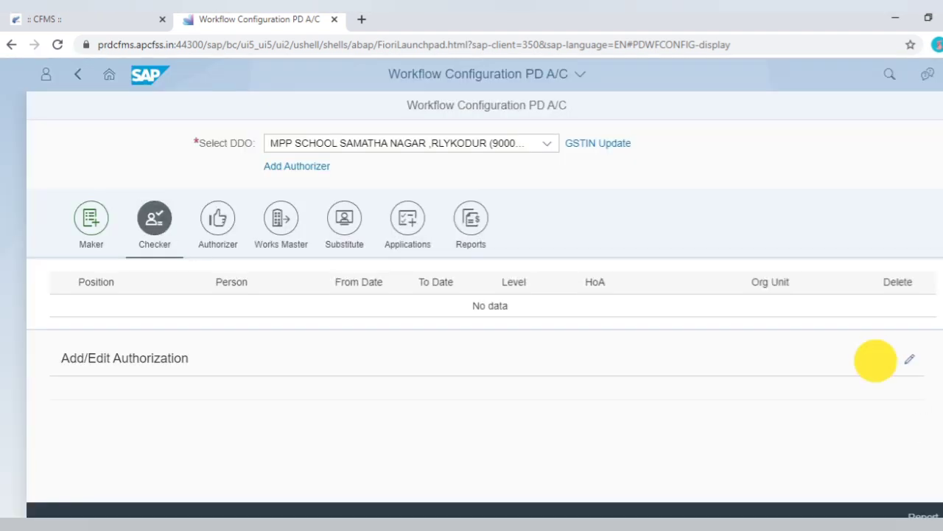
{"action": "left_click", "coordinate": [458, 442]}
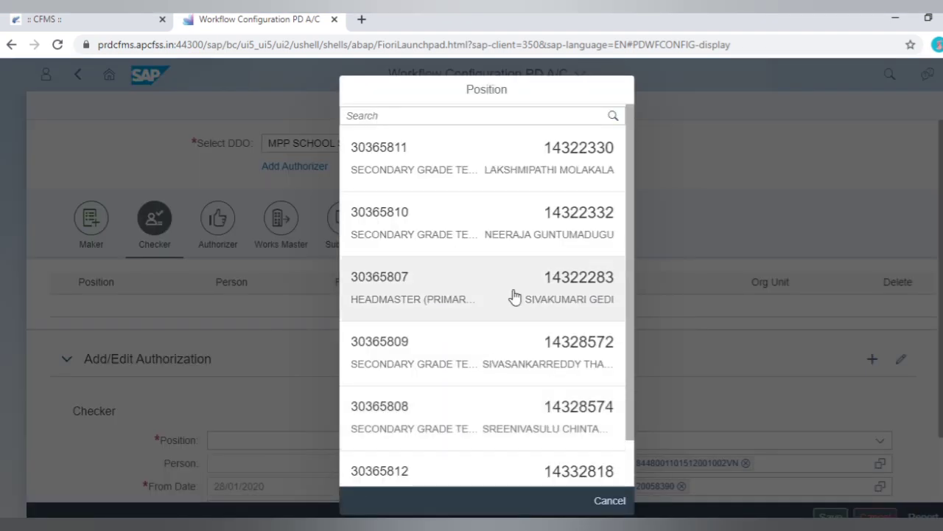
{"action": "left_click", "coordinate": [515, 297]}
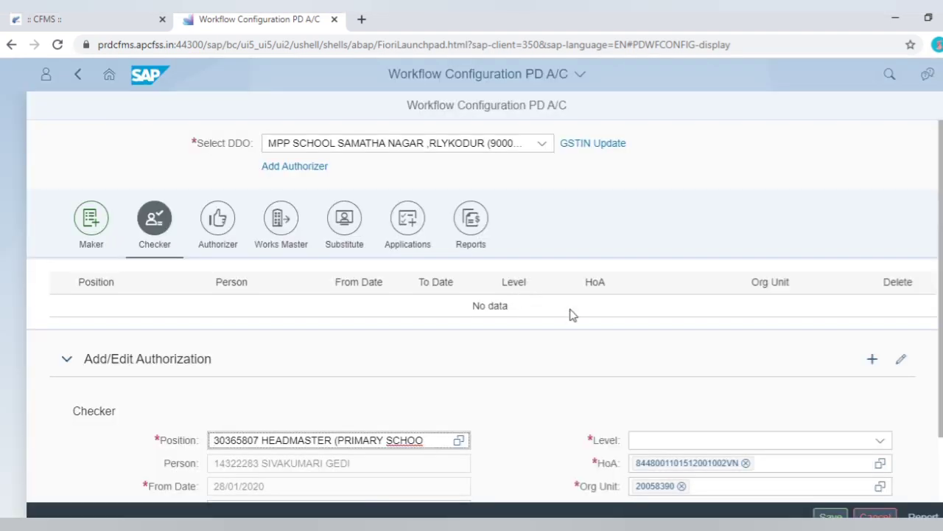
{"action": "scroll", "coordinate": [575, 323], "scroll_direction": "down", "scroll_amount": 1}
{"action": "left_click", "coordinate": [872, 363]}
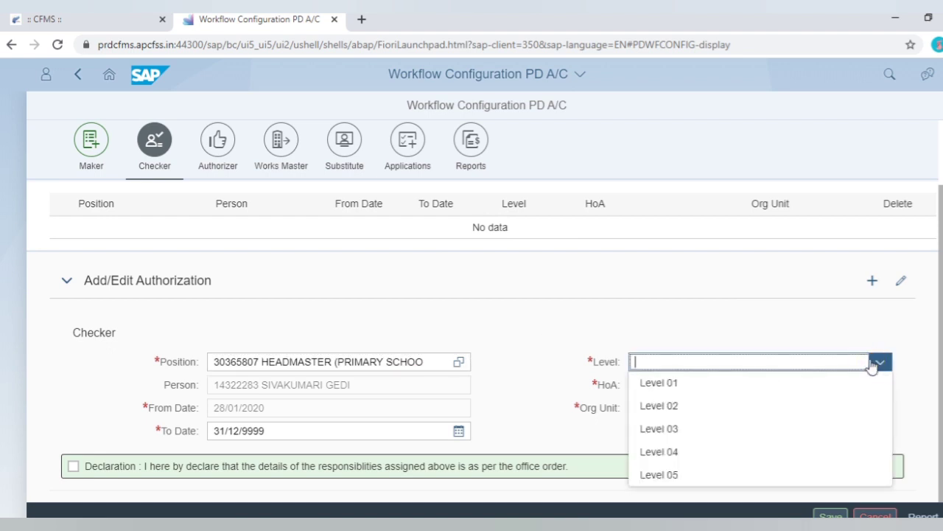
{"action": "left_click", "coordinate": [230, 146]}
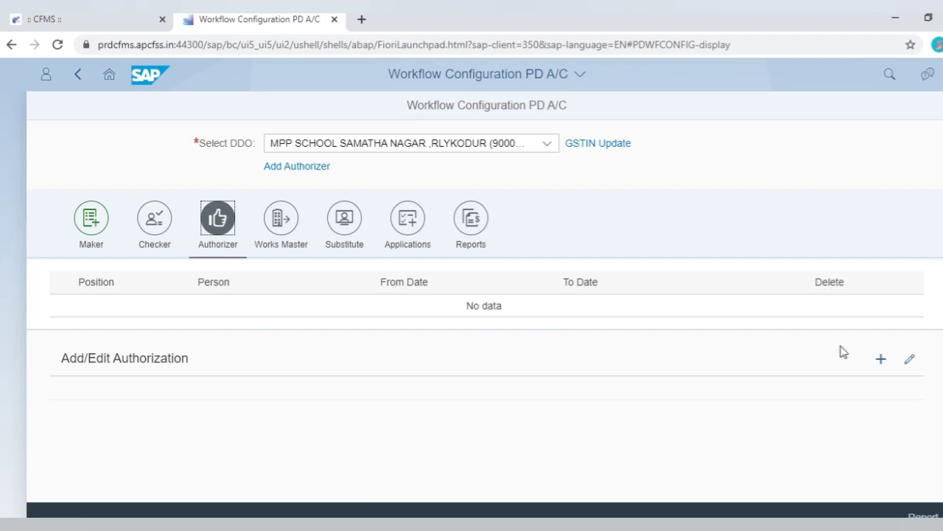
Step: Save headmaster position 30365807 as Authorizer, valid 28/01/2020 to 31/12/9999
{"action": "left_click", "coordinate": [881, 358]}
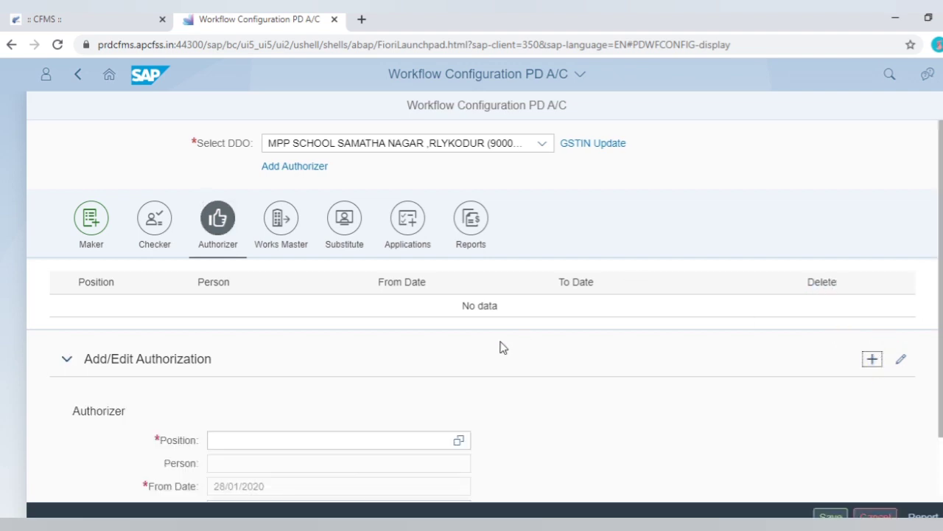
{"action": "scroll", "coordinate": [501, 346], "scroll_direction": "down", "scroll_amount": 1}
{"action": "left_click", "coordinate": [457, 361]}
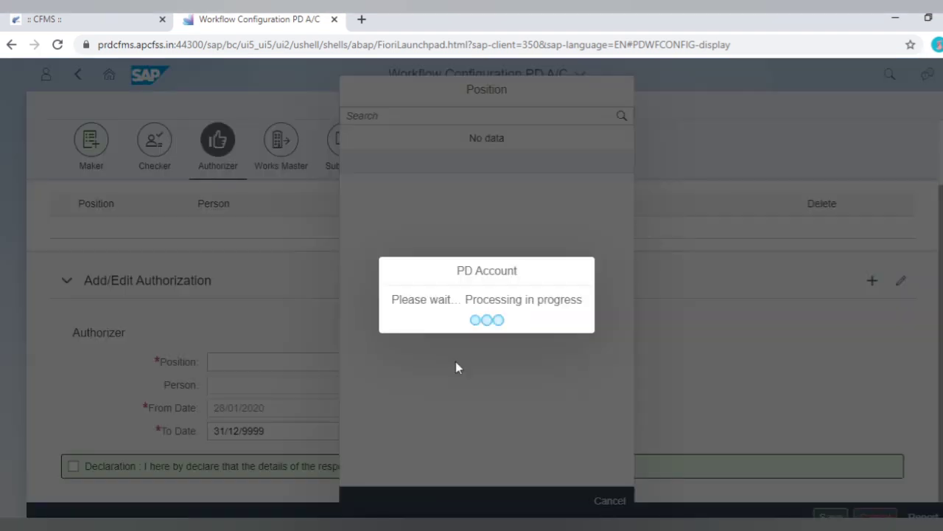
{"action": "left_click", "coordinate": [510, 310]}
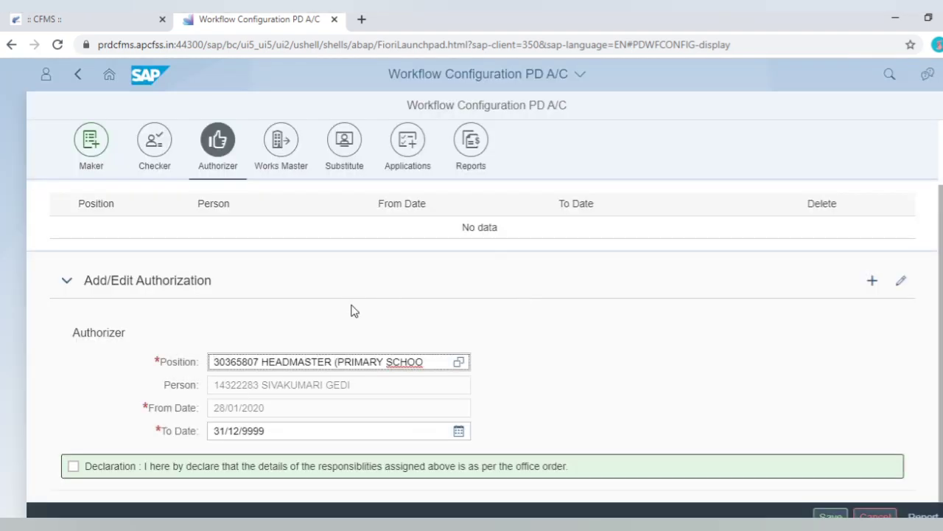
{"action": "left_click", "coordinate": [73, 466]}
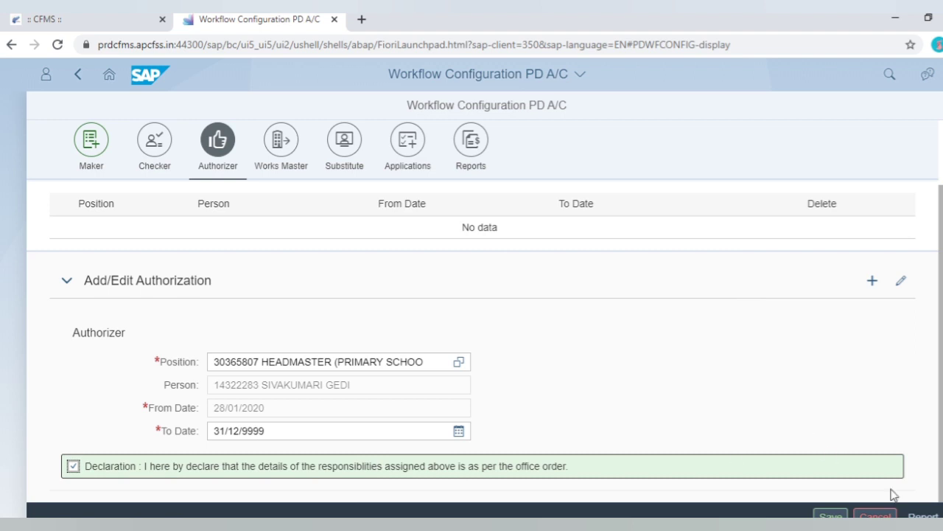
{"action": "left_click", "coordinate": [830, 516]}
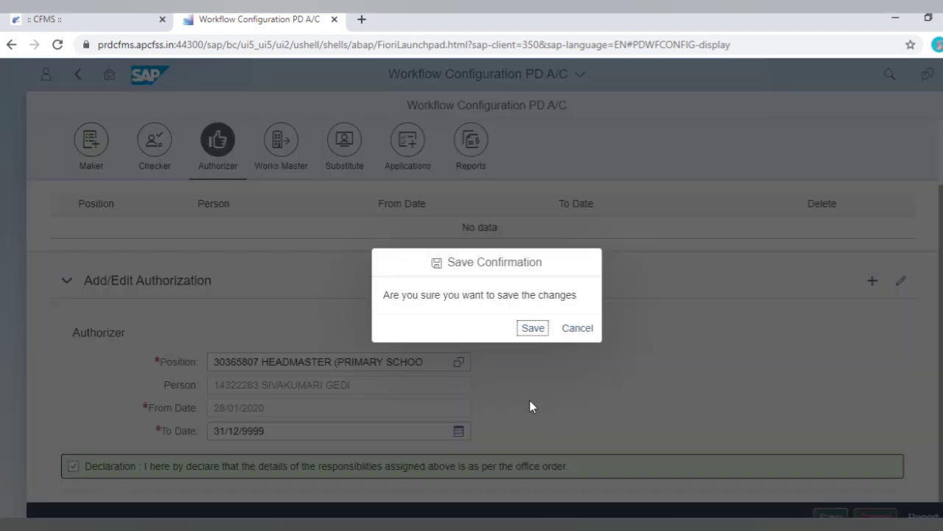
{"action": "left_click", "coordinate": [532, 329]}
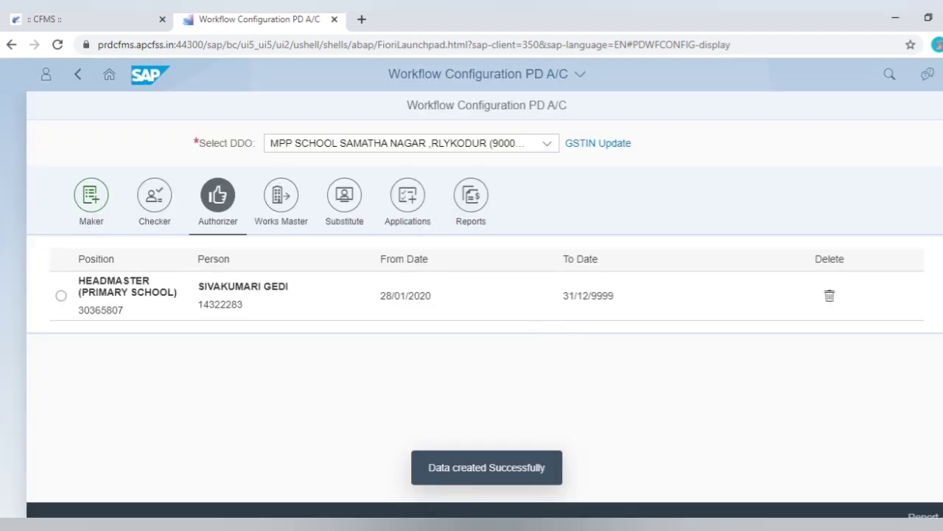
{"action": "left_click", "coordinate": [281, 212]}
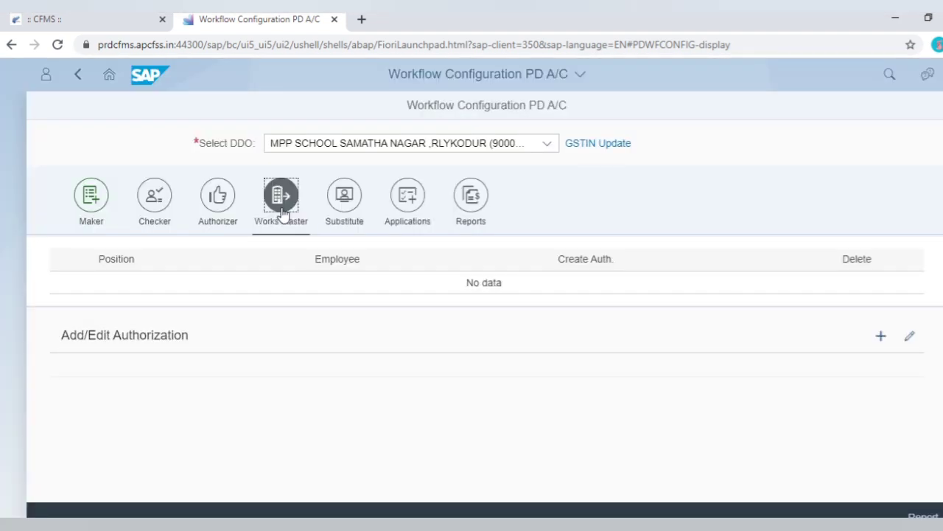
Step: Save position 30365807 as Works Master with Create Auth. switched on
{"action": "left_click", "coordinate": [877, 337]}
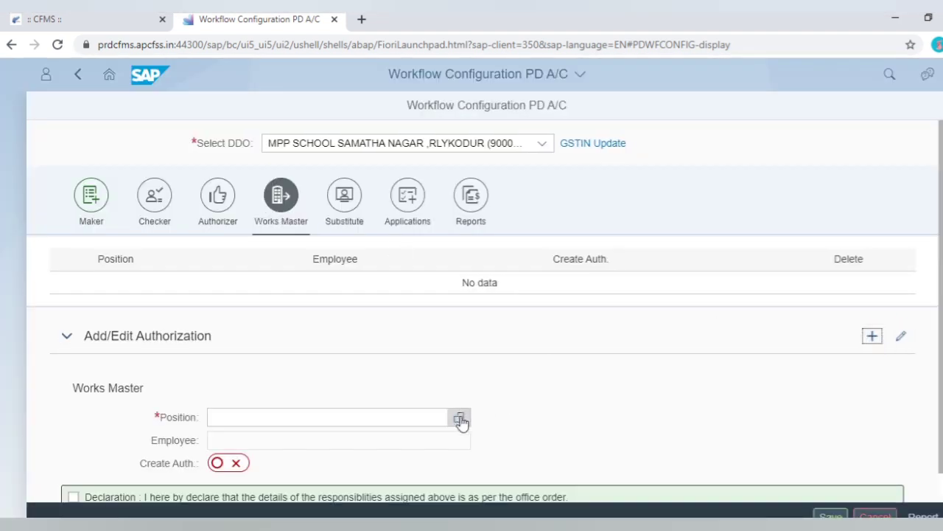
{"action": "left_click", "coordinate": [467, 420]}
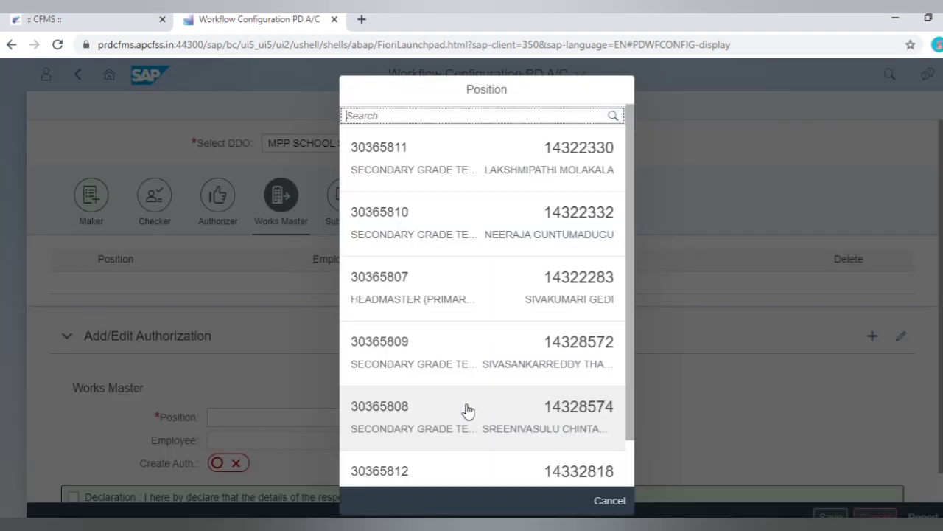
{"action": "left_click", "coordinate": [553, 300]}
{"action": "scroll", "coordinate": [410, 392], "scroll_direction": "down", "scroll_amount": 1}
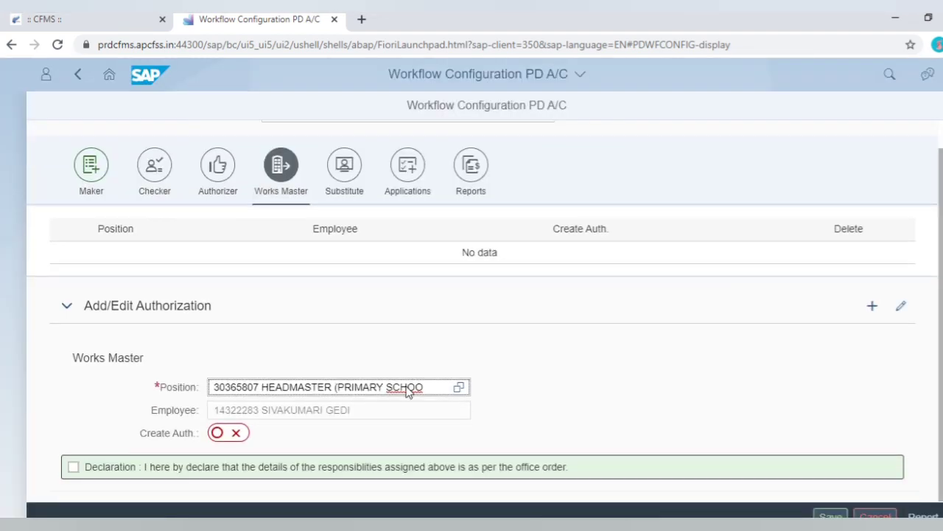
{"action": "left_click", "coordinate": [238, 433]}
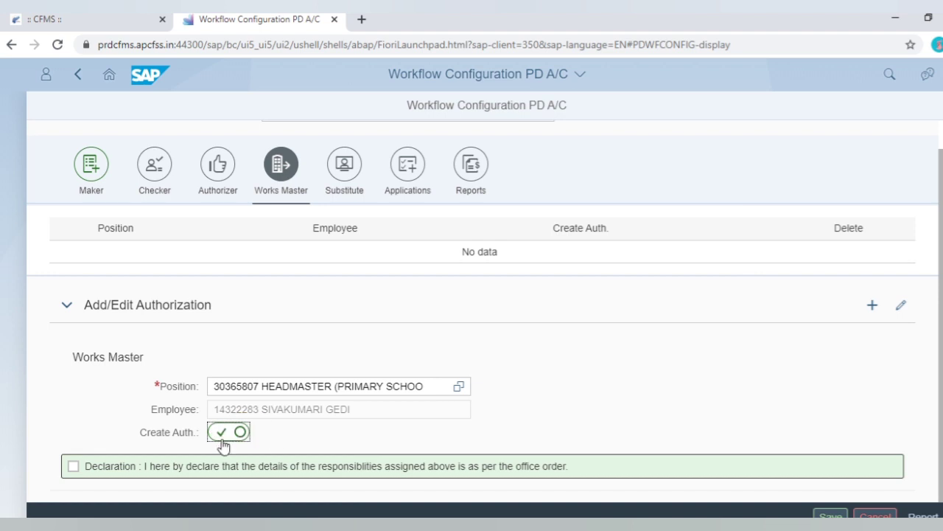
{"action": "left_click", "coordinate": [75, 465]}
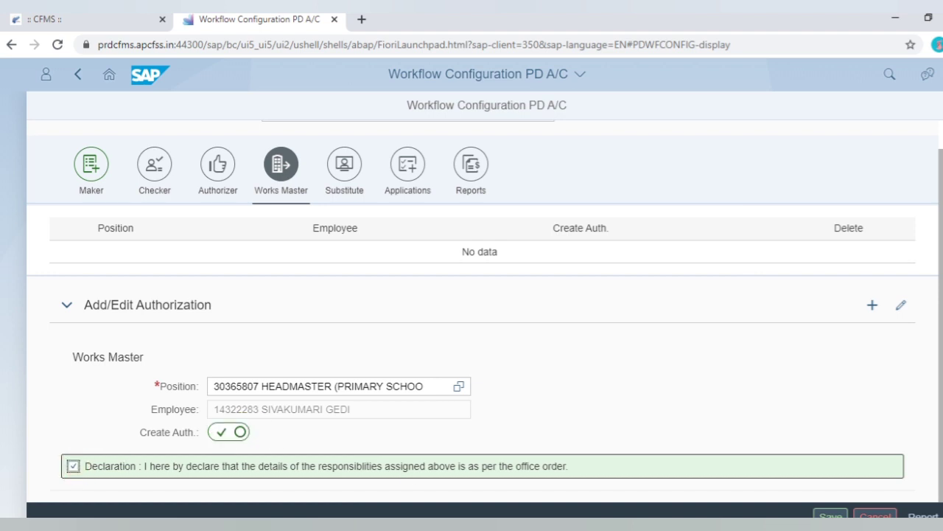
{"action": "left_click", "coordinate": [829, 516]}
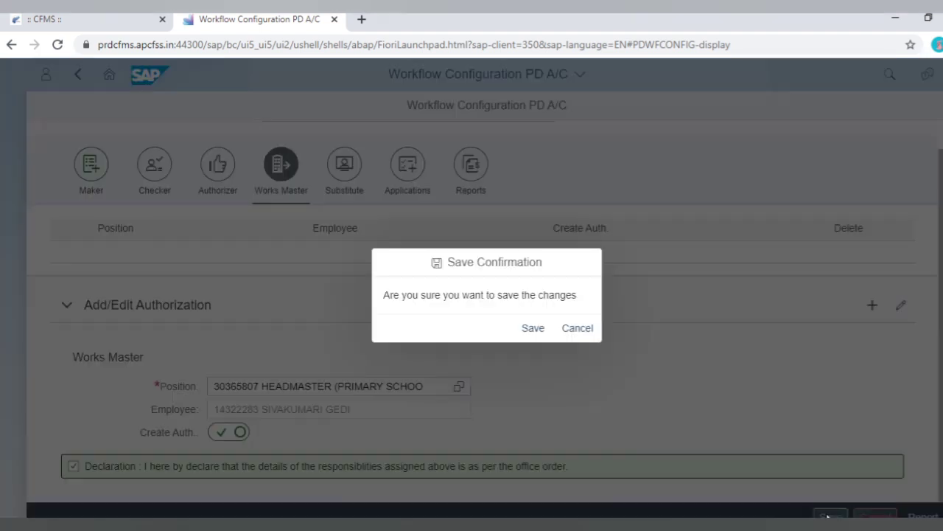
{"action": "left_click", "coordinate": [529, 330]}
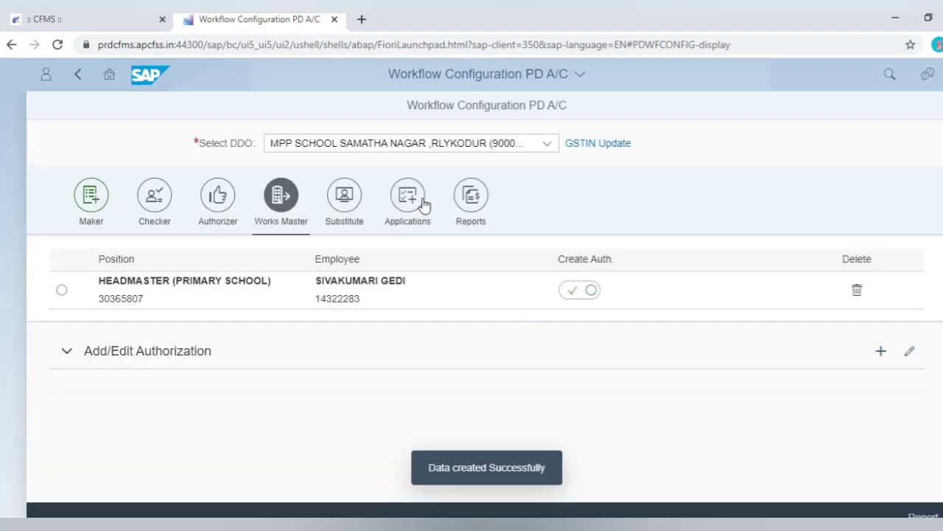
{"action": "left_click", "coordinate": [418, 211]}
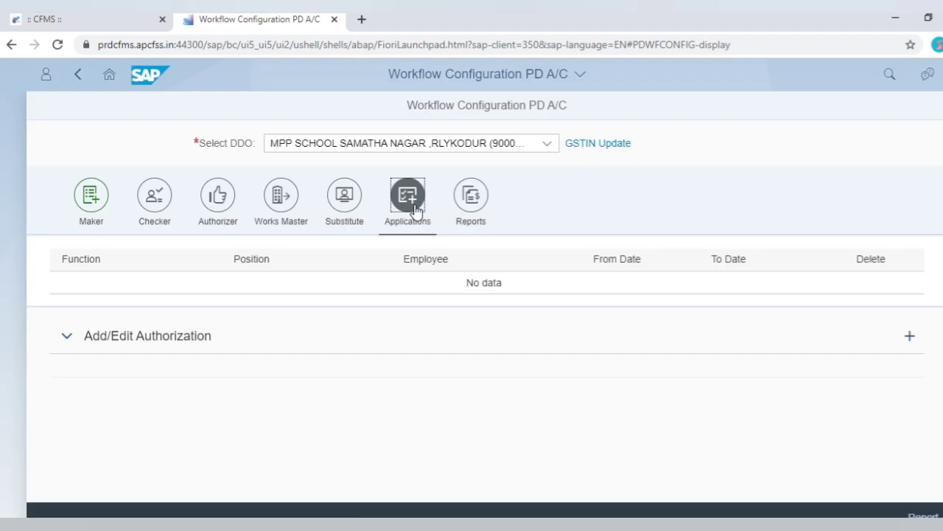
Step: Authorize position 30365807 for function 30 Non works sanctions work flow configuration and save
{"action": "left_click", "coordinate": [909, 336]}
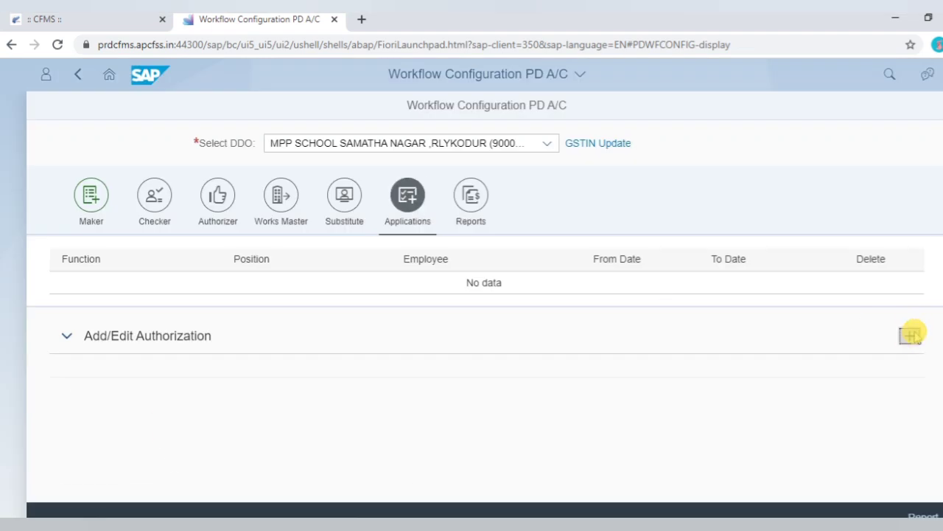
{"action": "scroll", "coordinate": [361, 280], "scroll_direction": "down", "scroll_amount": 1}
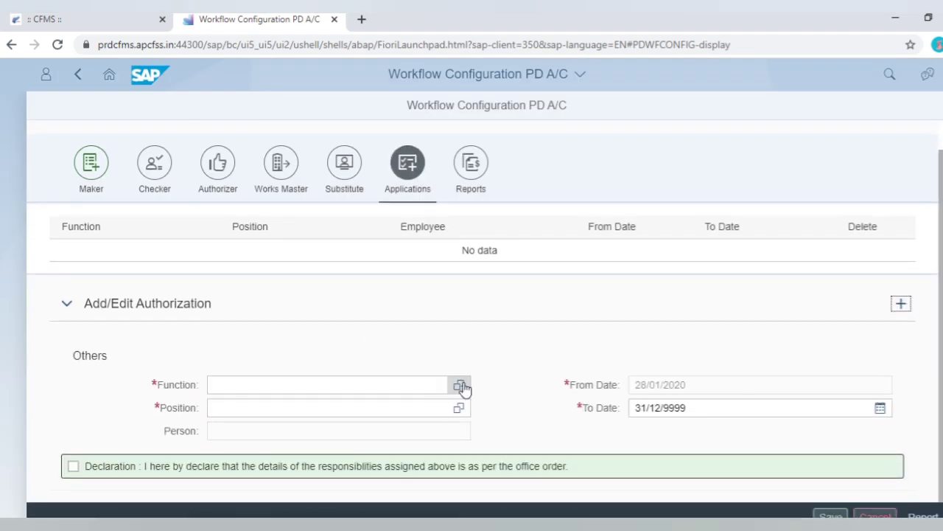
{"action": "left_click", "coordinate": [459, 384]}
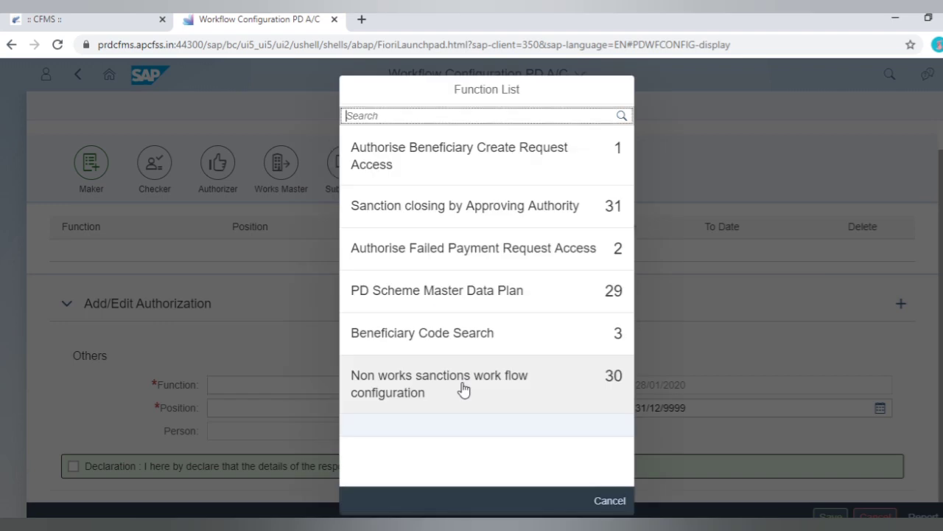
{"action": "left_click", "coordinate": [572, 288]}
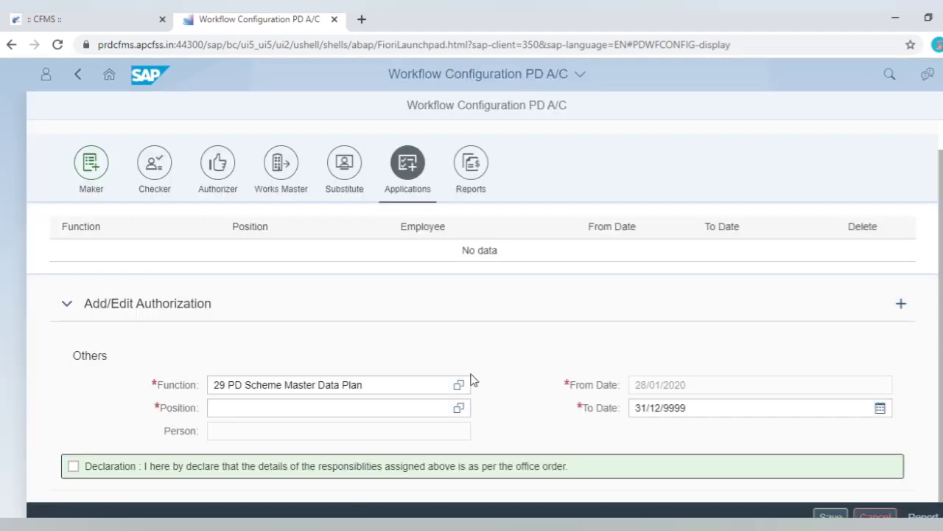
{"action": "left_click", "coordinate": [459, 384]}
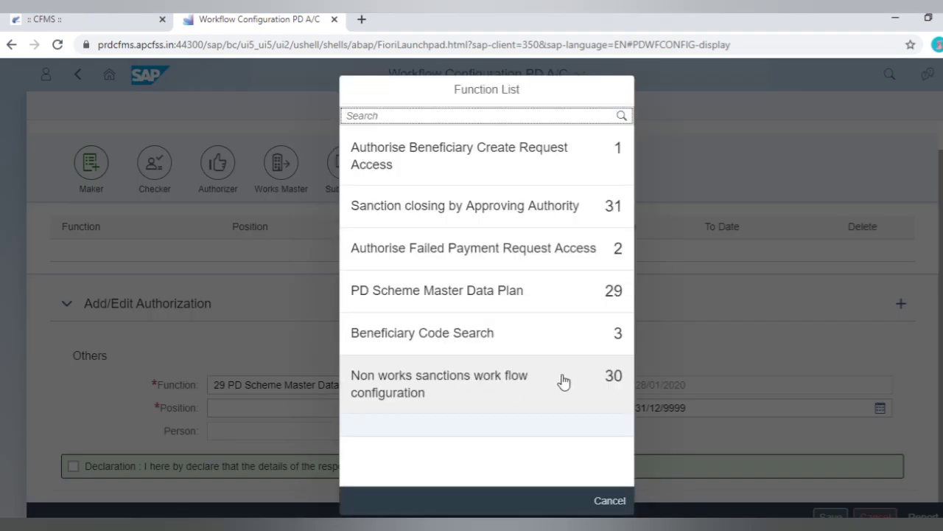
{"action": "left_click", "coordinate": [564, 381]}
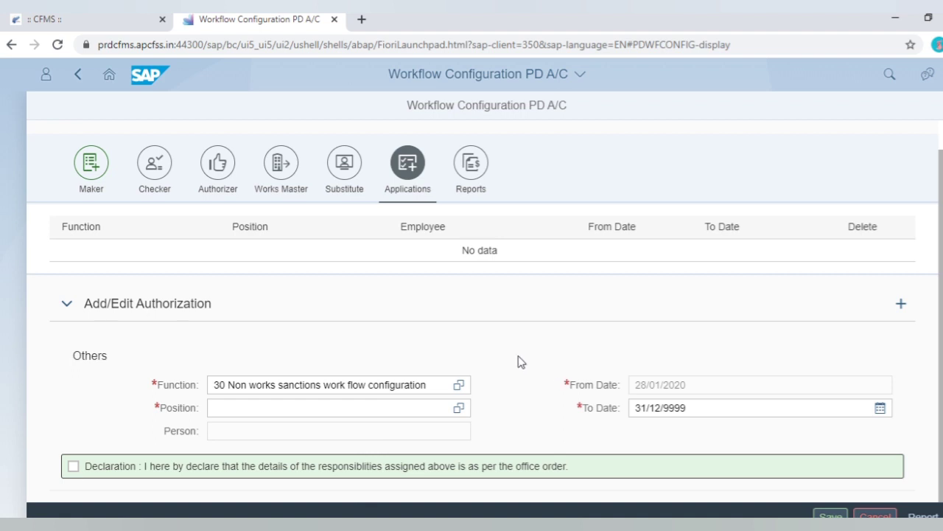
{"action": "left_click", "coordinate": [461, 406]}
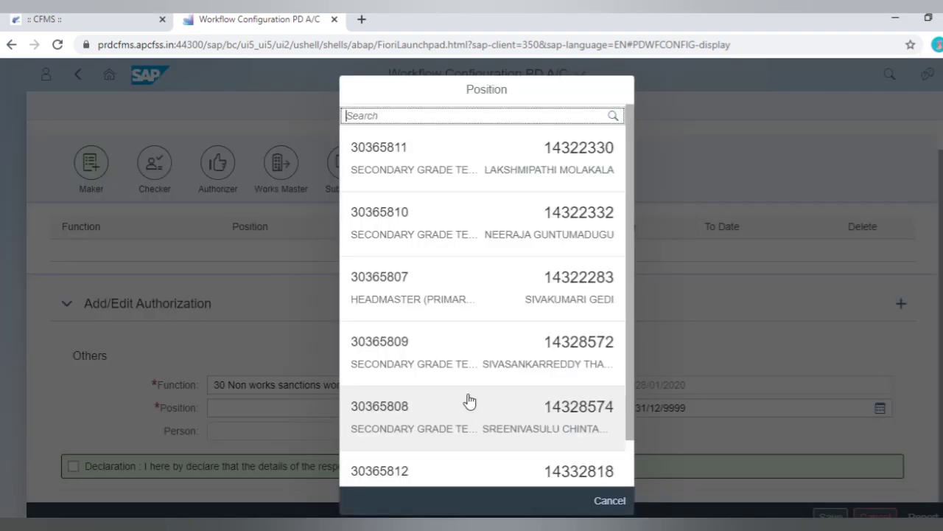
{"action": "left_click", "coordinate": [565, 298]}
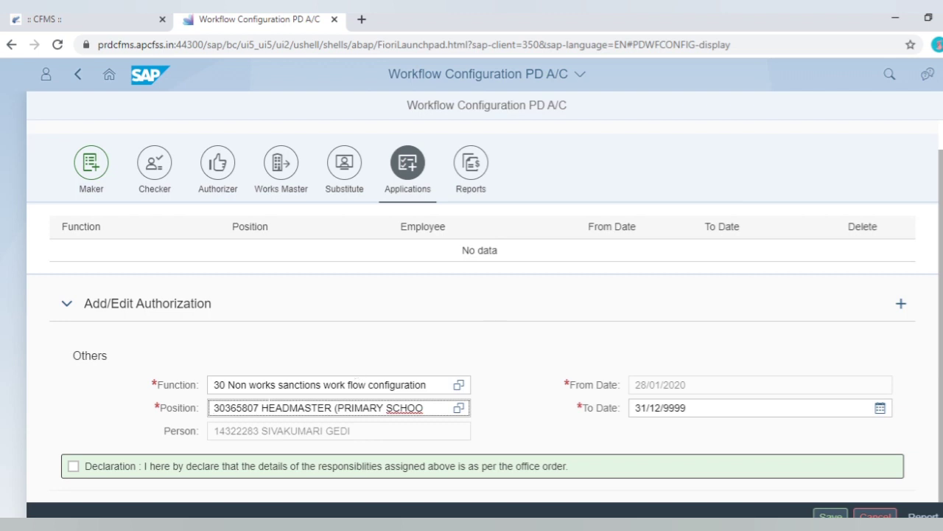
{"action": "left_click", "coordinate": [73, 466]}
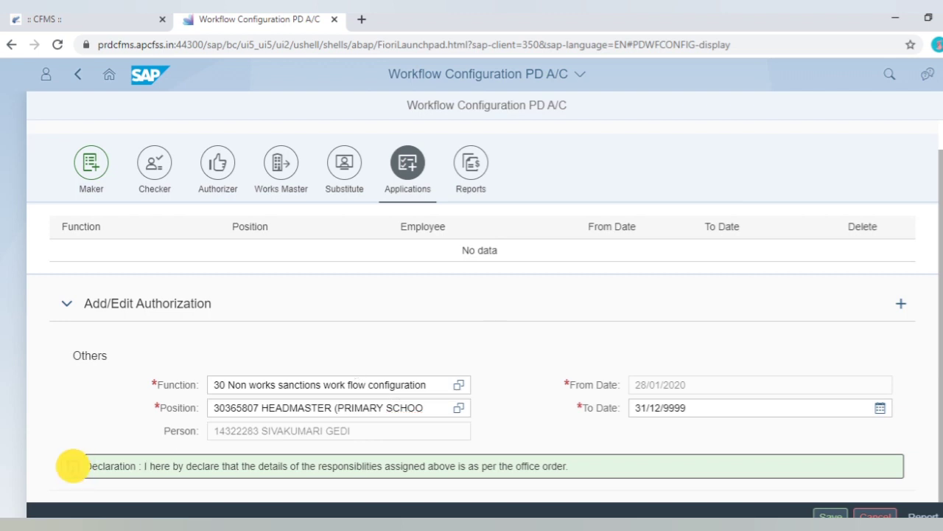
{"action": "left_click", "coordinate": [818, 512]}
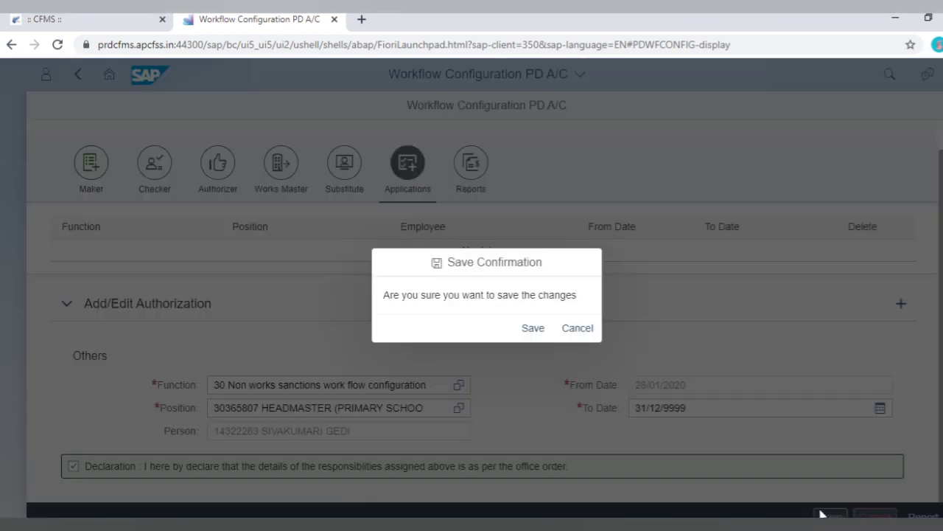
{"action": "left_click", "coordinate": [531, 327]}
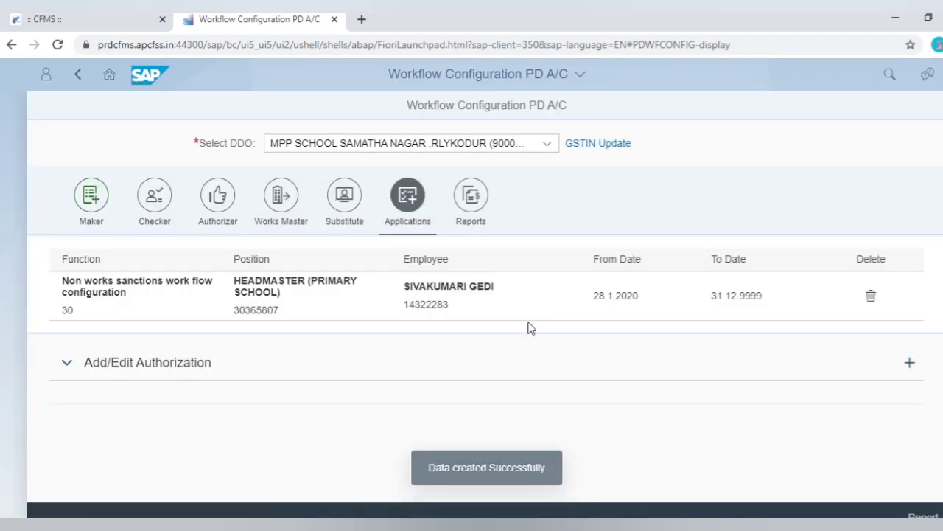
Step: Authorize position 30365807 for function 29 PD Scheme Master Data Plan and save
{"action": "left_click", "coordinate": [910, 362]}
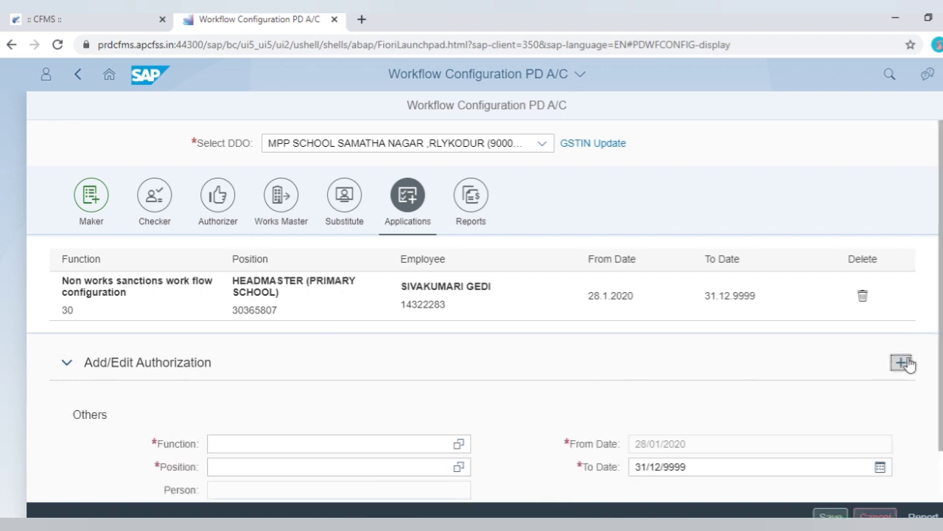
{"action": "left_click", "coordinate": [457, 443]}
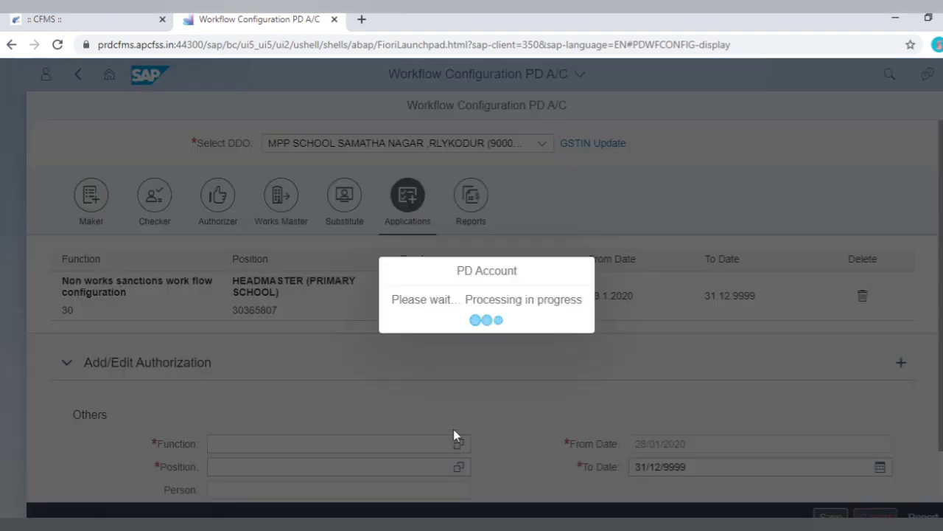
{"action": "left_click", "coordinate": [576, 298]}
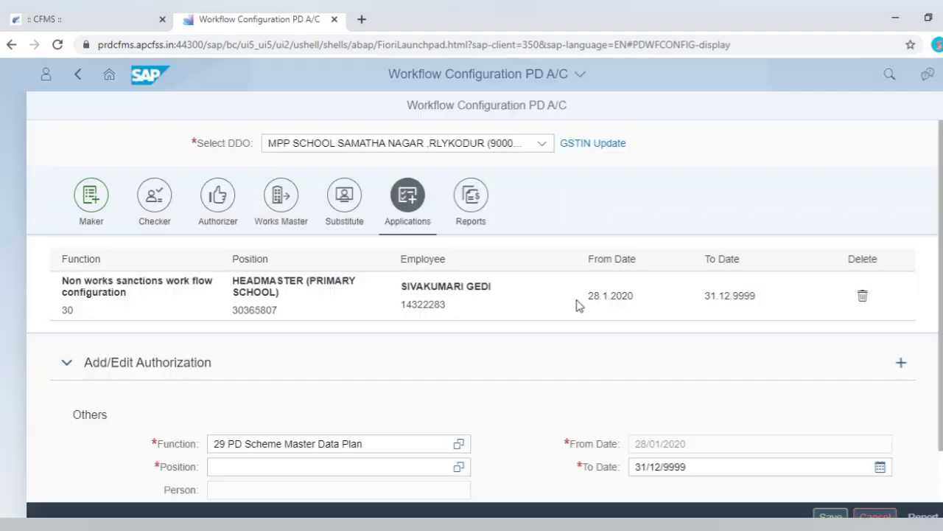
{"action": "scroll", "coordinate": [442, 354], "scroll_direction": "down", "scroll_amount": 1}
{"action": "left_click", "coordinate": [460, 407]}
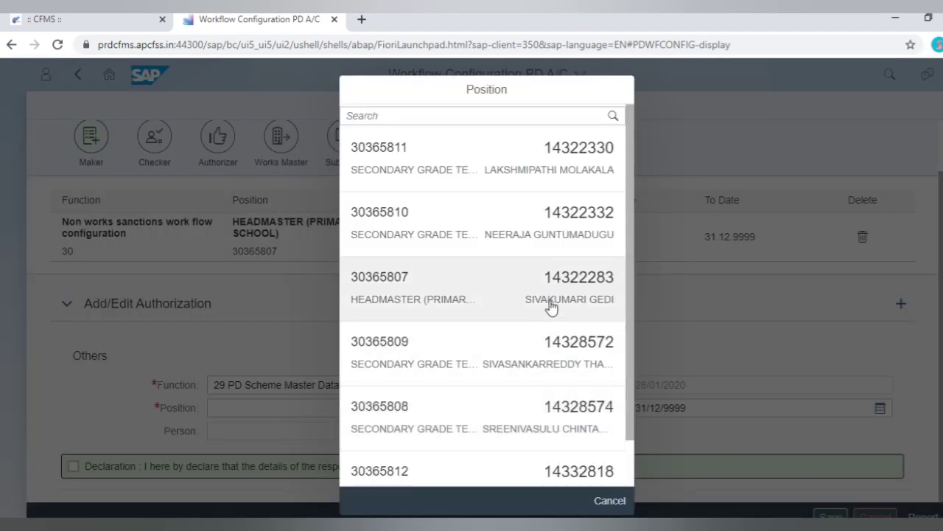
{"action": "left_click", "coordinate": [552, 305]}
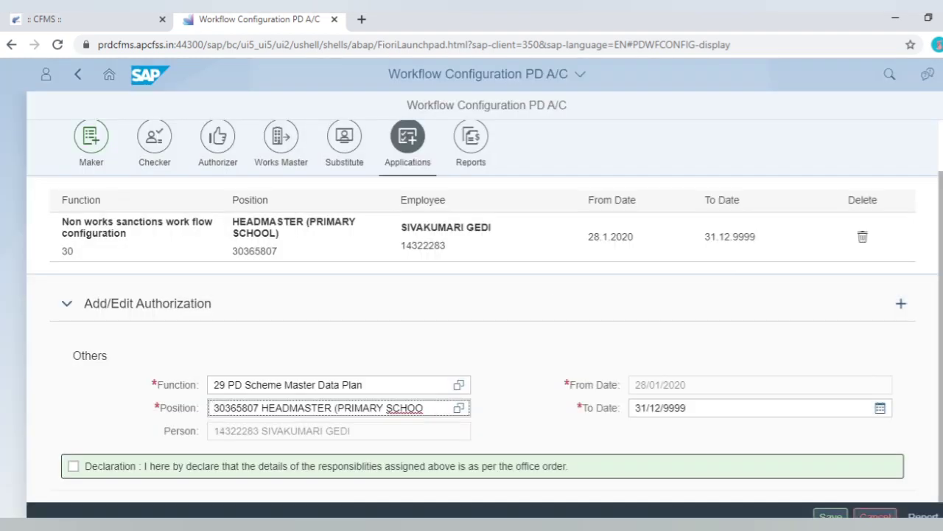
{"action": "left_click", "coordinate": [73, 466]}
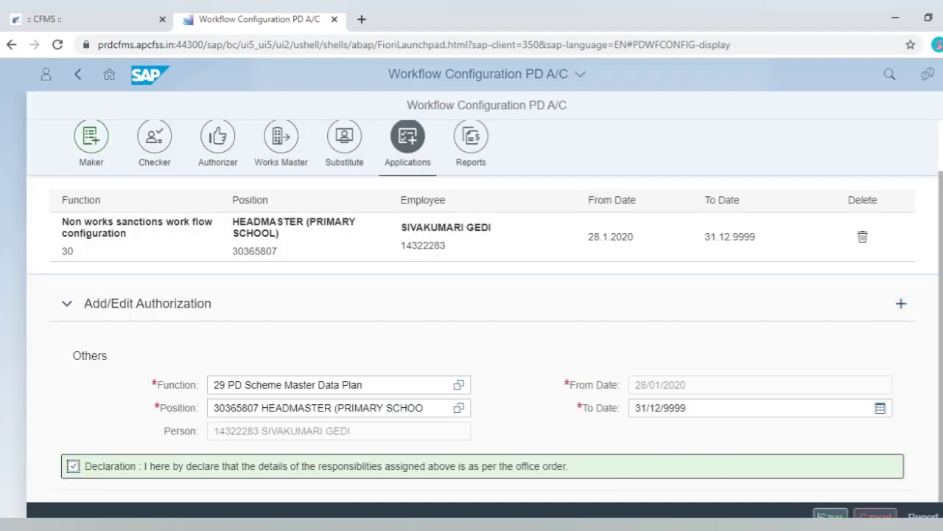
{"action": "left_click", "coordinate": [829, 515]}
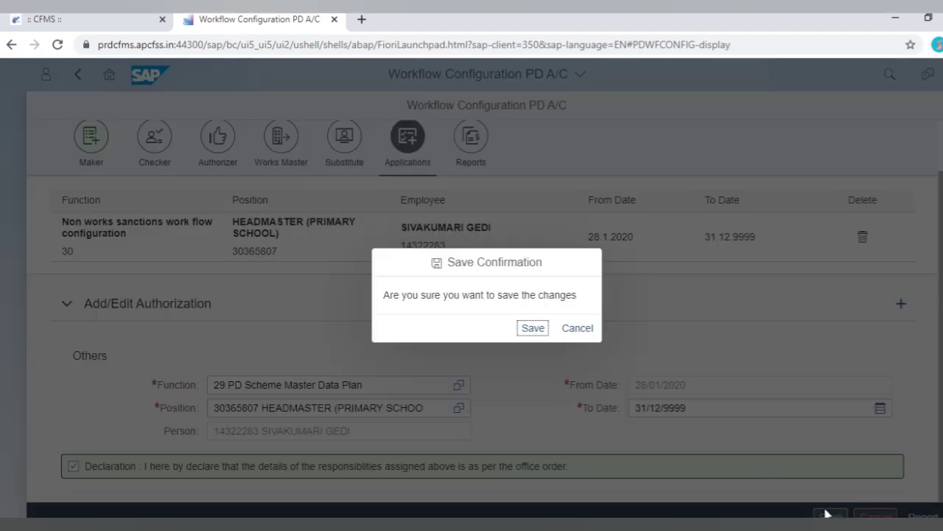
{"action": "left_click", "coordinate": [511, 327]}
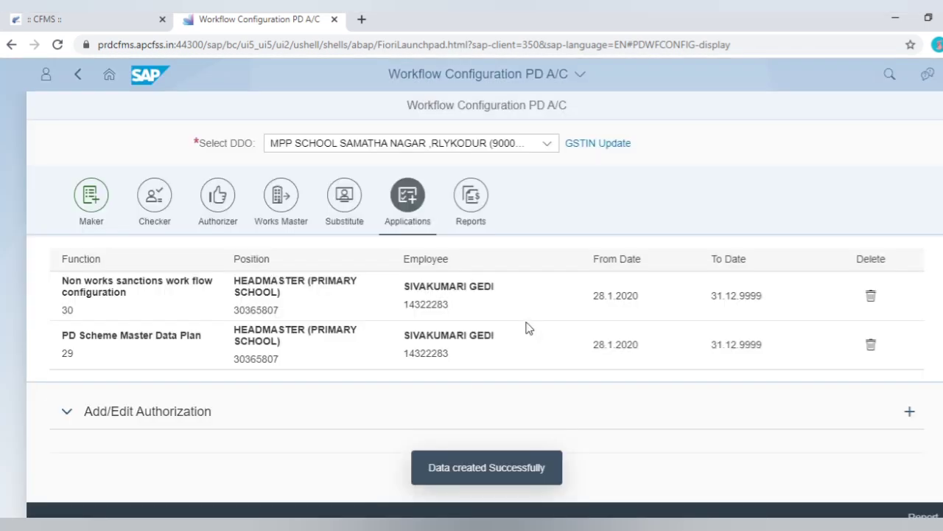
{"action": "left_click", "coordinate": [475, 204]}
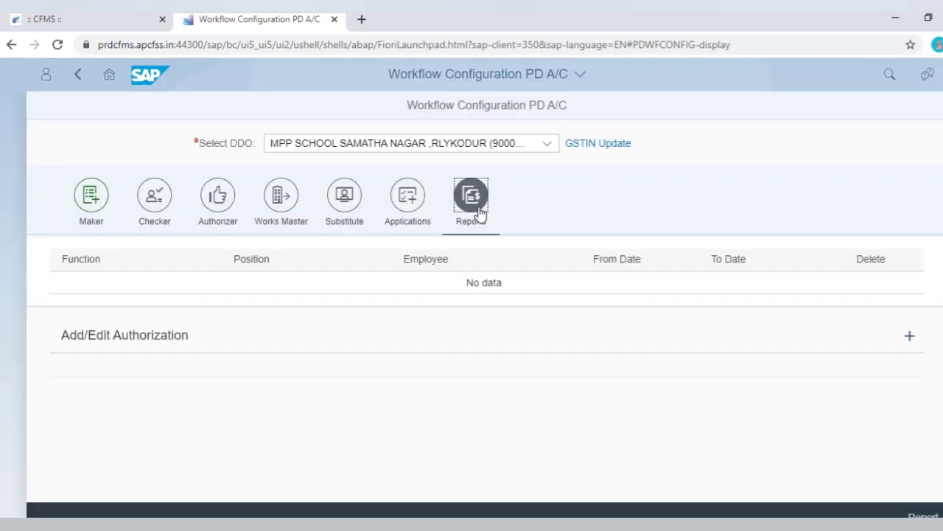
Step: Start a new report authorization with function 20 PD DDO report
{"action": "left_click", "coordinate": [907, 337]}
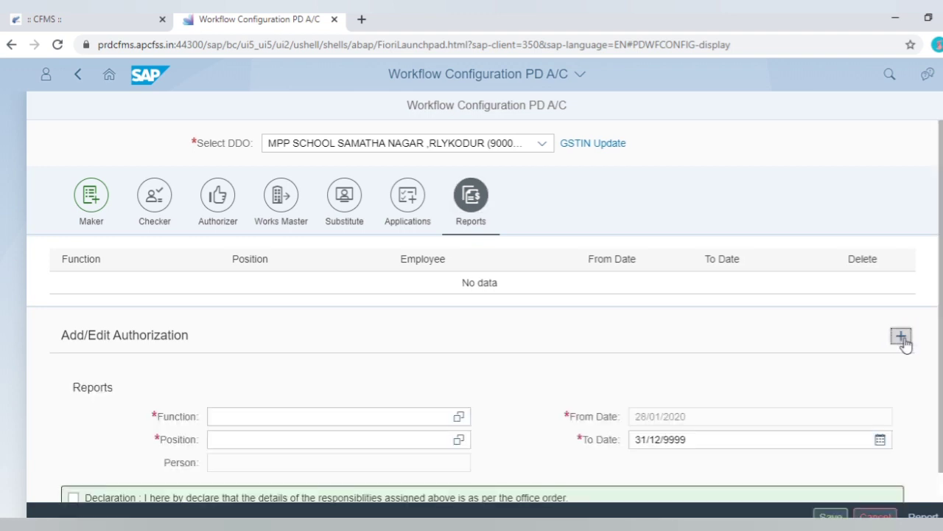
{"action": "left_click", "coordinate": [458, 417]}
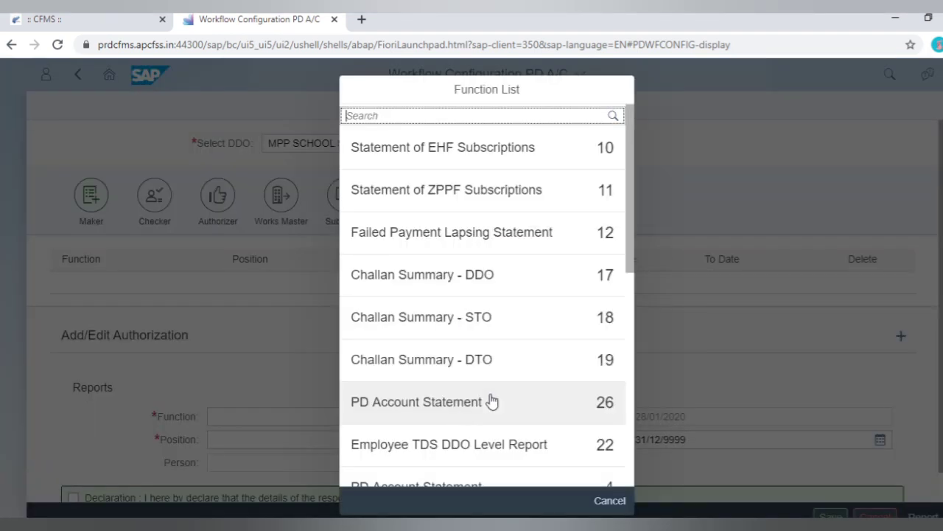
{"action": "scroll", "coordinate": [527, 376], "scroll_direction": "down", "scroll_amount": 7}
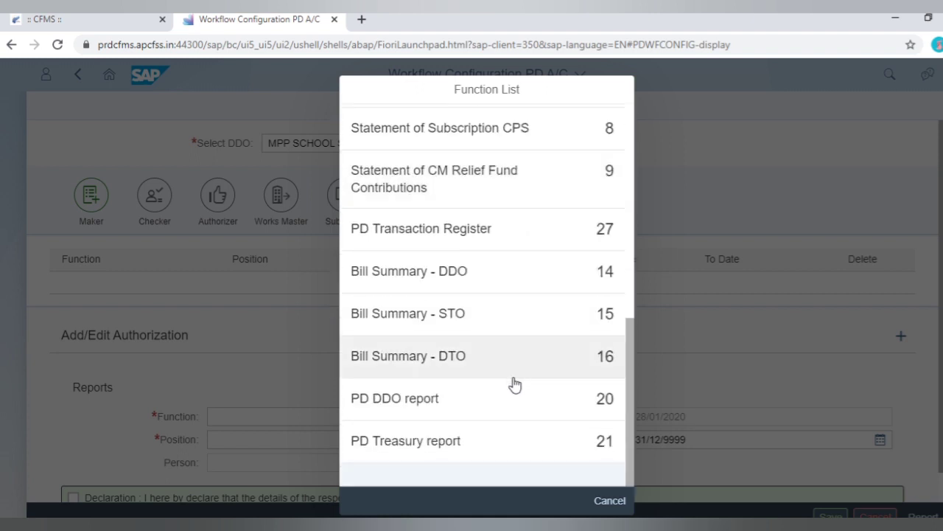
{"action": "scroll", "coordinate": [506, 383], "scroll_direction": "up", "scroll_amount": 7}
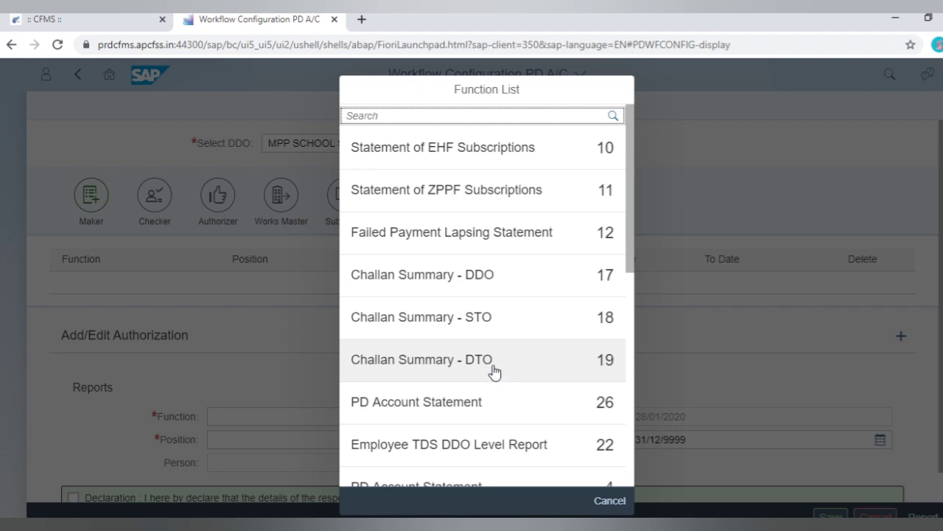
{"action": "scroll", "coordinate": [499, 337], "scroll_direction": "down", "scroll_amount": 1}
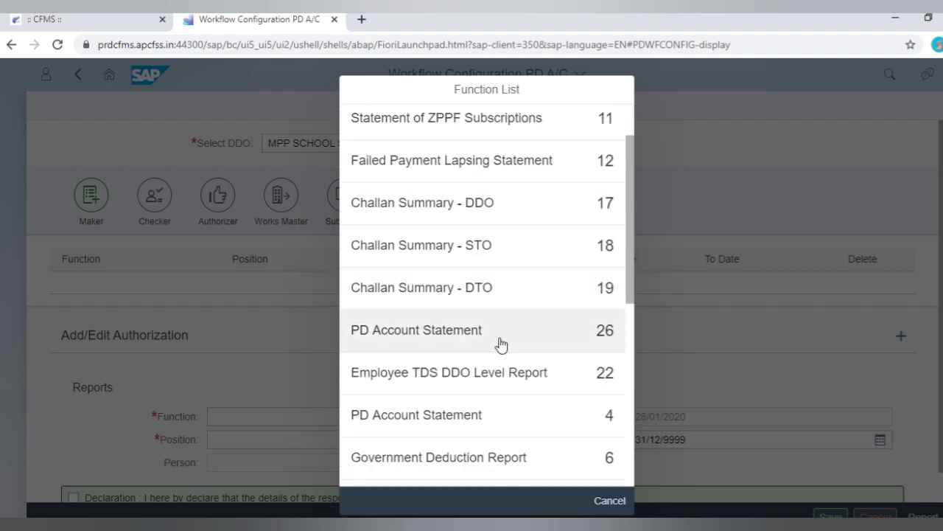
{"action": "scroll", "coordinate": [501, 344], "scroll_direction": "down", "scroll_amount": 1}
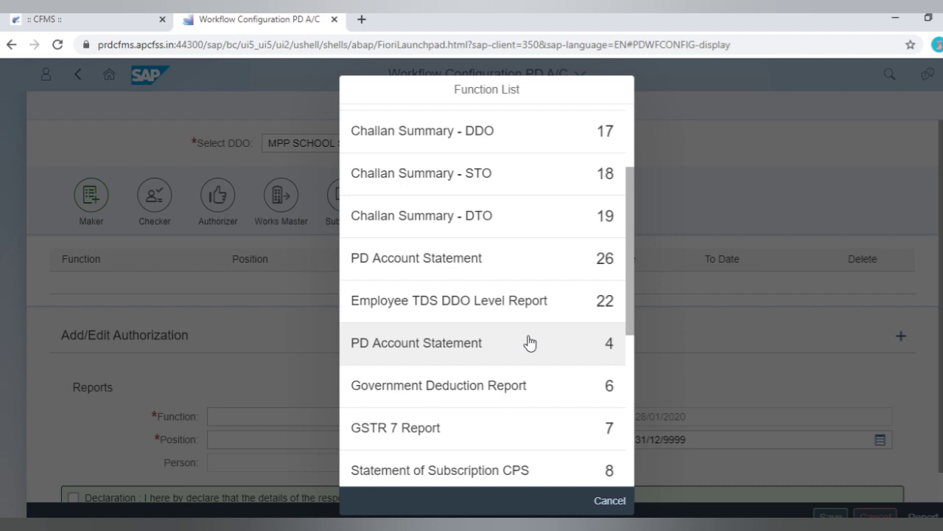
{"action": "scroll", "coordinate": [530, 342], "scroll_direction": "down", "scroll_amount": 5}
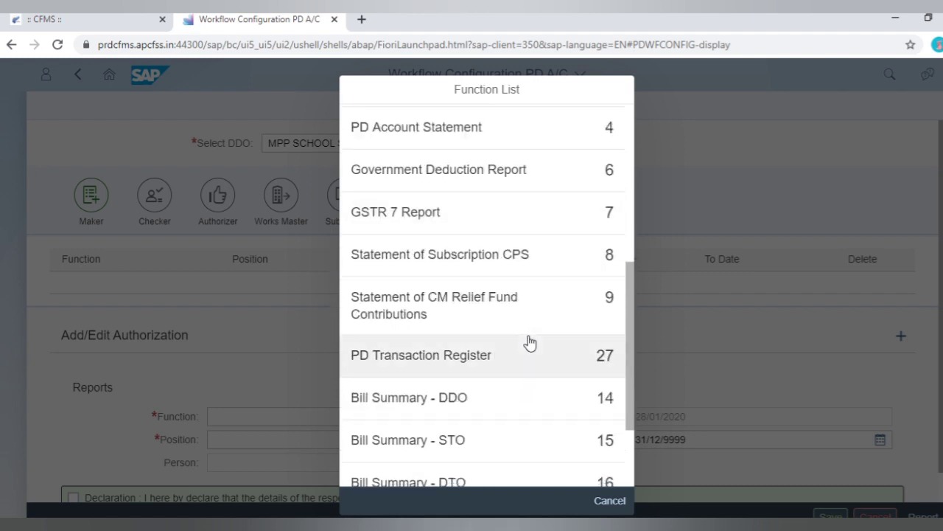
{"action": "scroll", "coordinate": [530, 343], "scroll_direction": "down", "scroll_amount": 2}
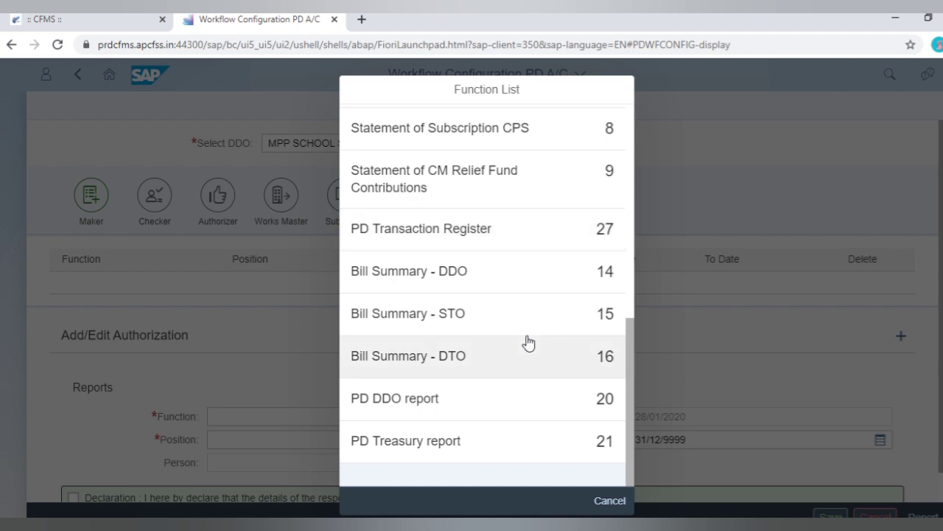
{"action": "left_click", "coordinate": [516, 396]}
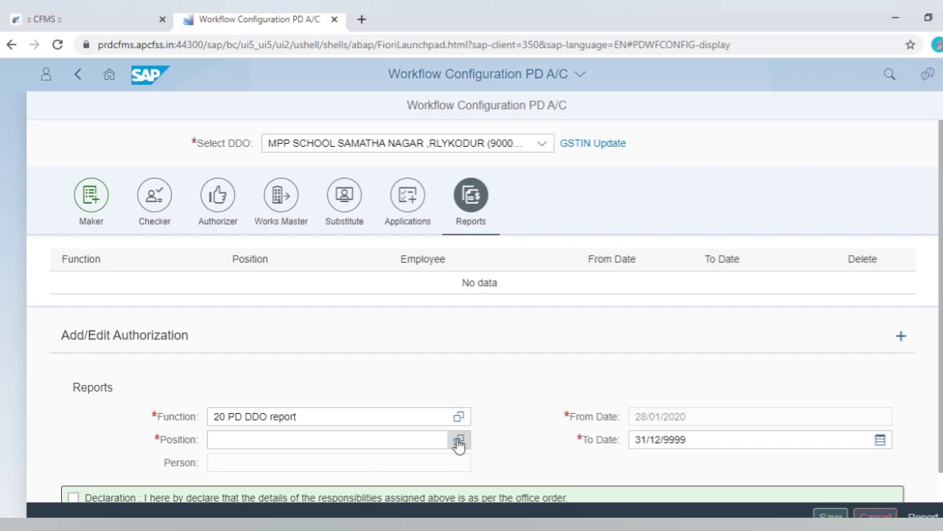
Step: Assign headmaster position 30365807, accept the declaration, save, and begin another entry
{"action": "left_click", "coordinate": [458, 440]}
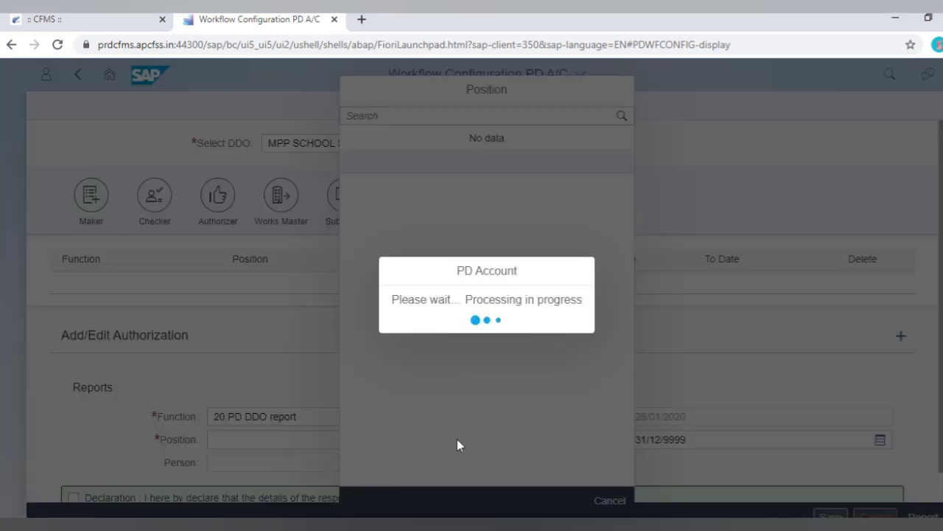
{"action": "left_click", "coordinate": [540, 297]}
{"action": "scroll", "coordinate": [354, 373], "scroll_direction": "down", "scroll_amount": 1}
{"action": "left_click", "coordinate": [73, 466]}
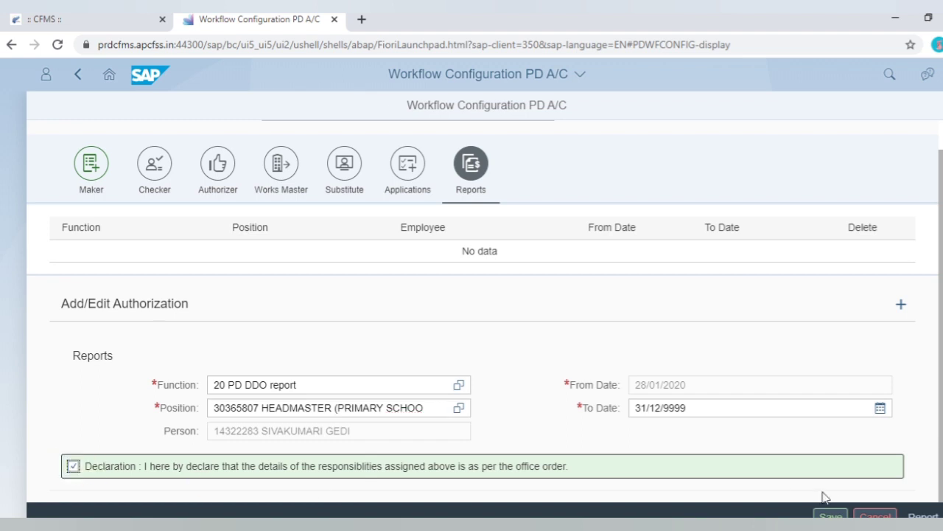
{"action": "left_click", "coordinate": [830, 513]}
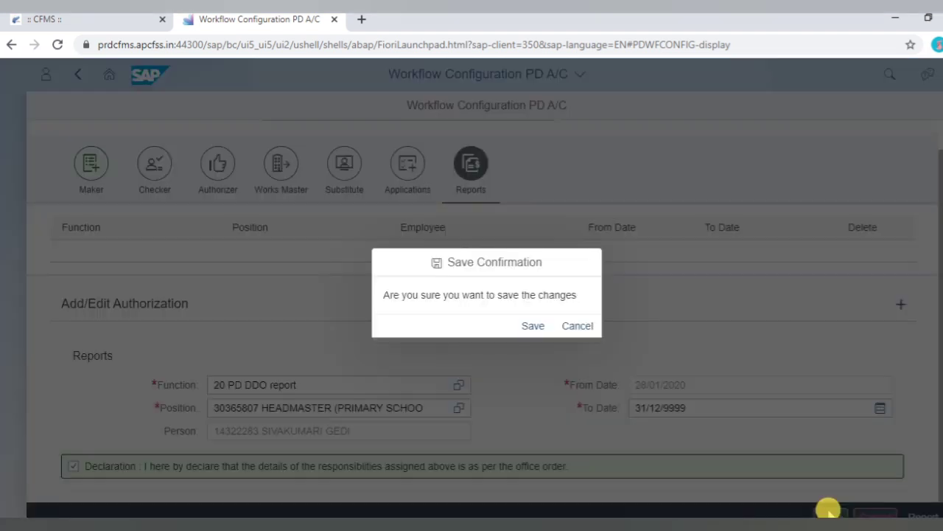
{"action": "left_click", "coordinate": [538, 328]}
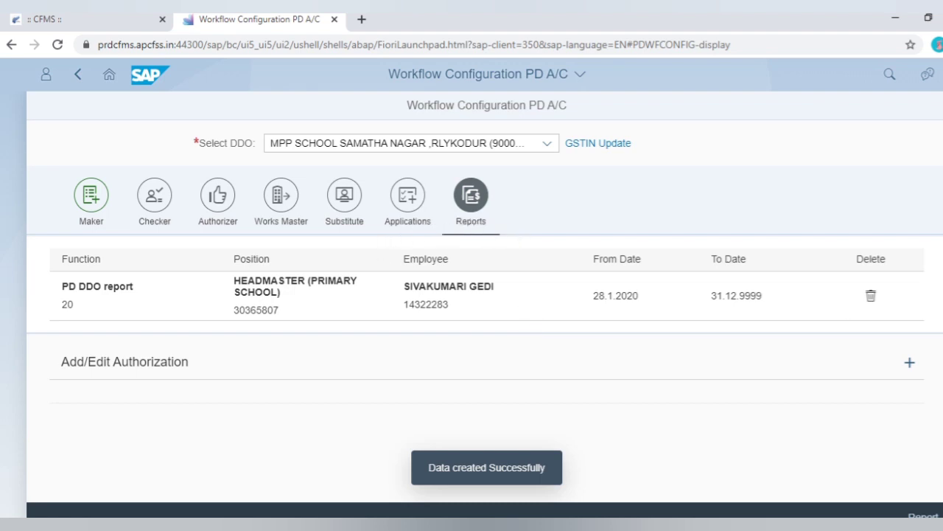
{"action": "left_click", "coordinate": [910, 366]}
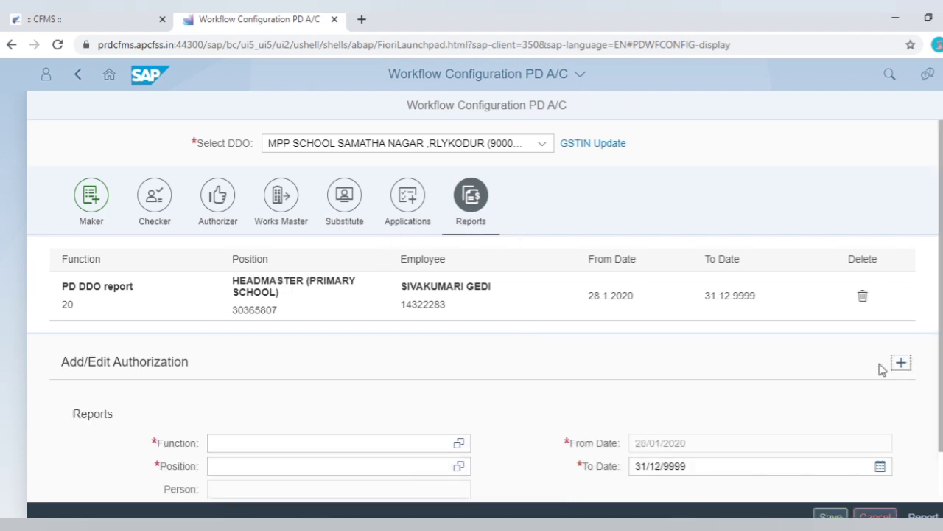
Step: Authorize position 30365807 for report function 26 PD Account Statement and save
{"action": "left_click", "coordinate": [459, 443]}
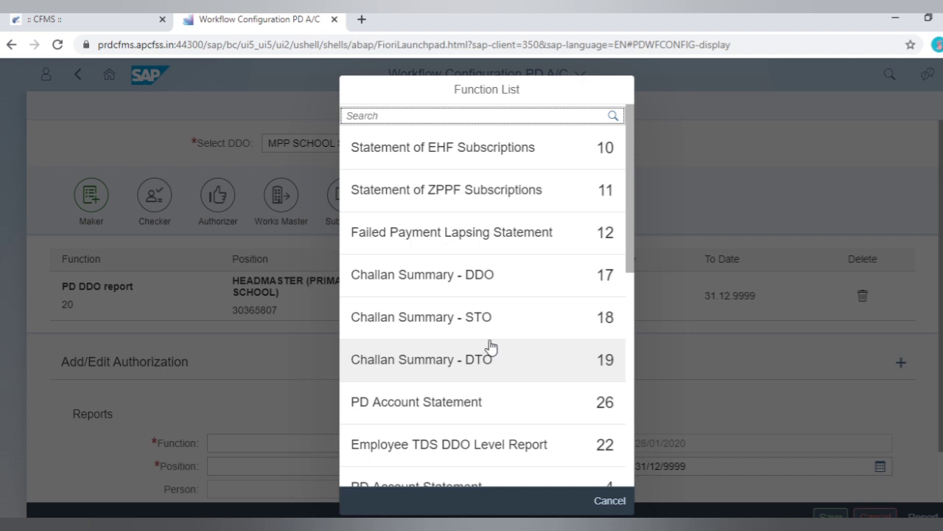
{"action": "scroll", "coordinate": [490, 346], "scroll_direction": "down", "scroll_amount": 10}
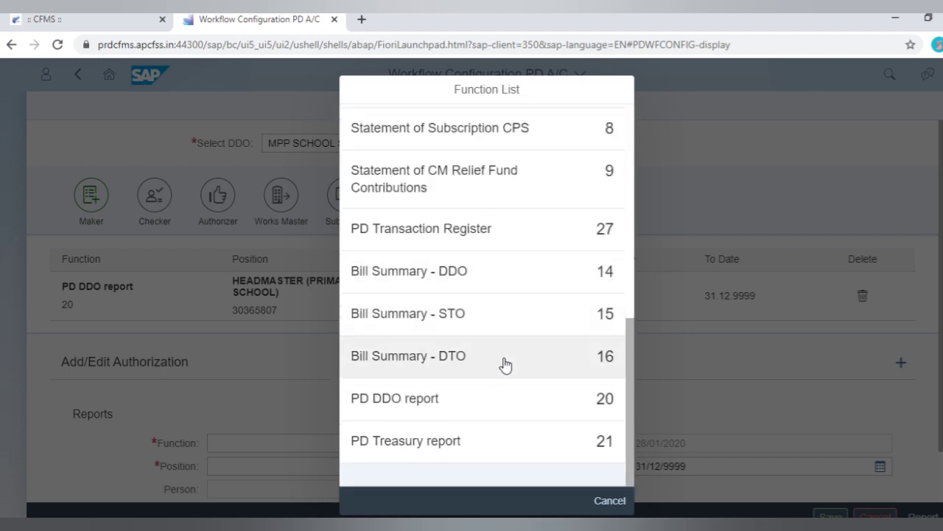
{"action": "scroll", "coordinate": [503, 366], "scroll_direction": "up", "scroll_amount": 8}
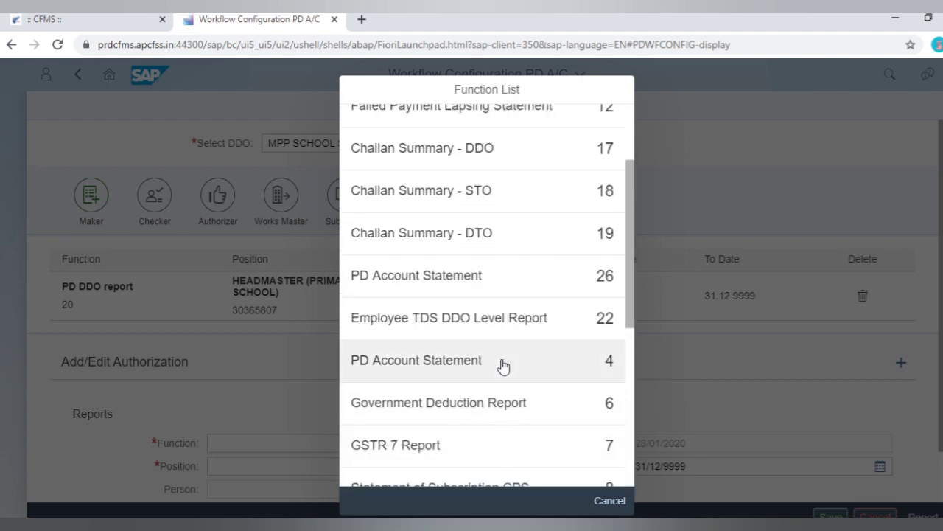
{"action": "left_click", "coordinate": [556, 287]}
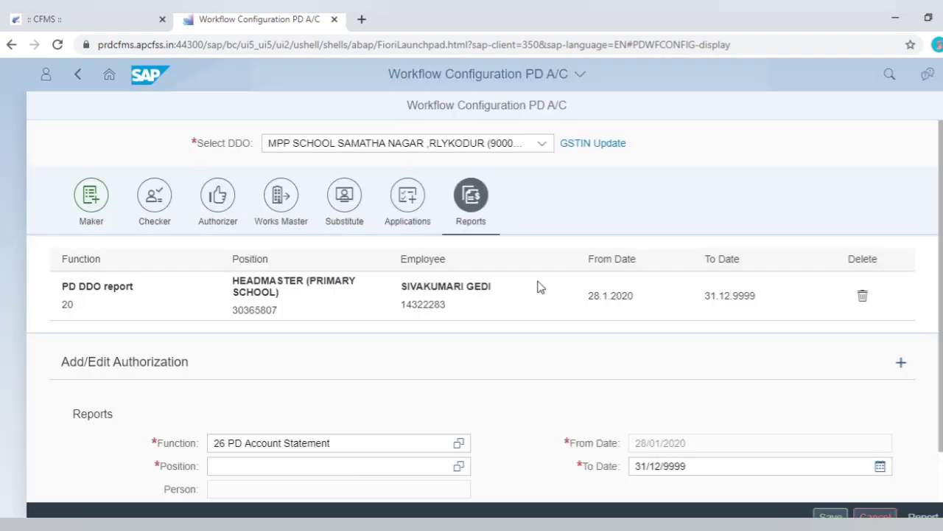
{"action": "scroll", "coordinate": [502, 316], "scroll_direction": "down", "scroll_amount": 1}
{"action": "left_click", "coordinate": [459, 408]}
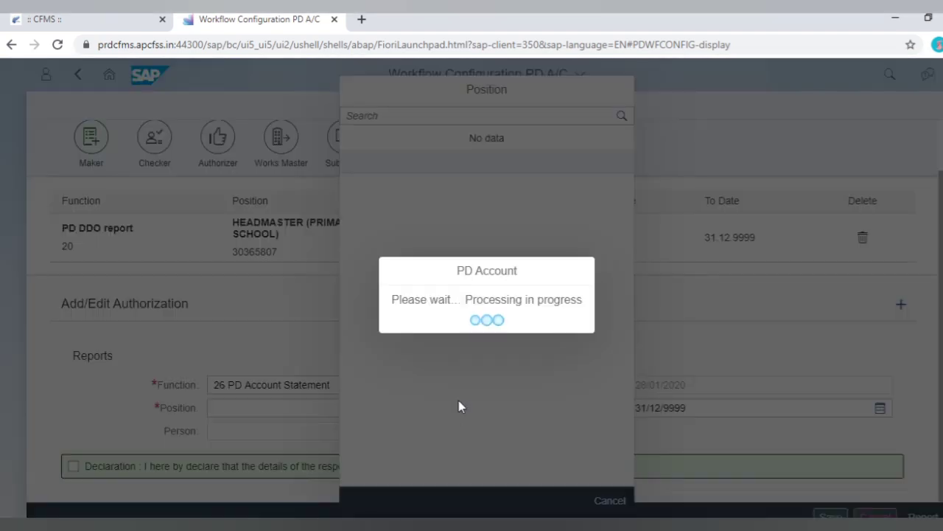
{"action": "left_click", "coordinate": [516, 303]}
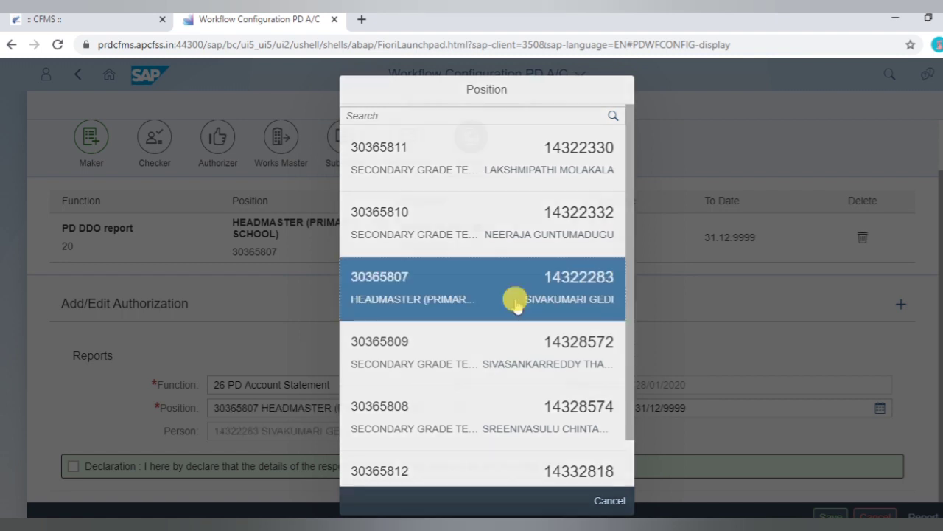
{"action": "left_click", "coordinate": [73, 466]}
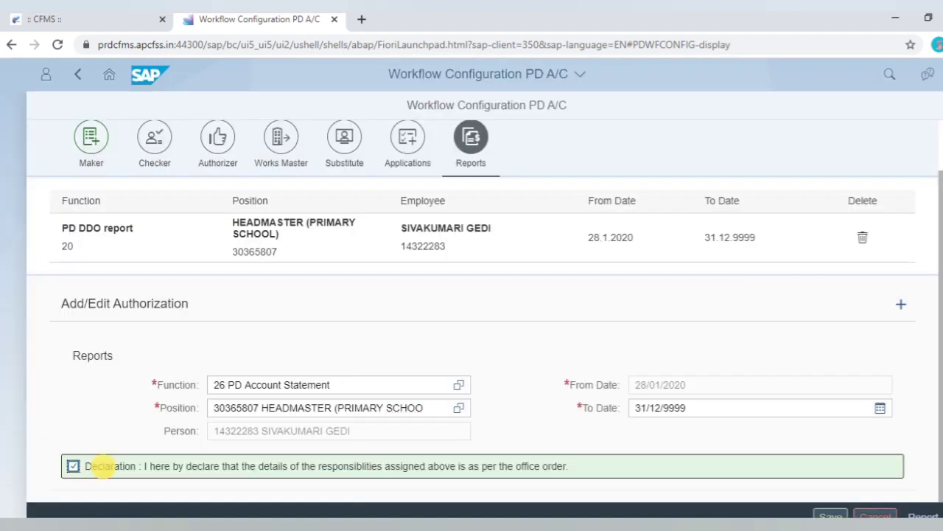
{"action": "left_click", "coordinate": [829, 510]}
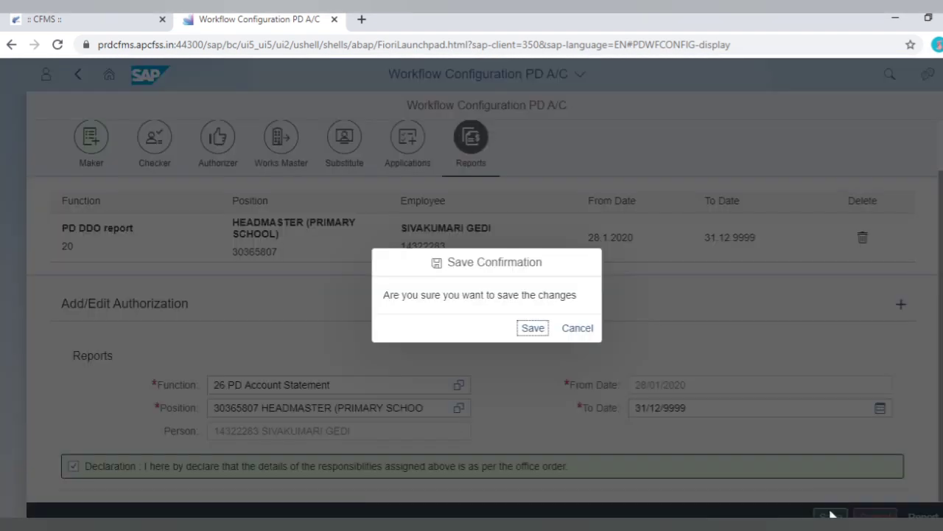
{"action": "left_click", "coordinate": [543, 330]}
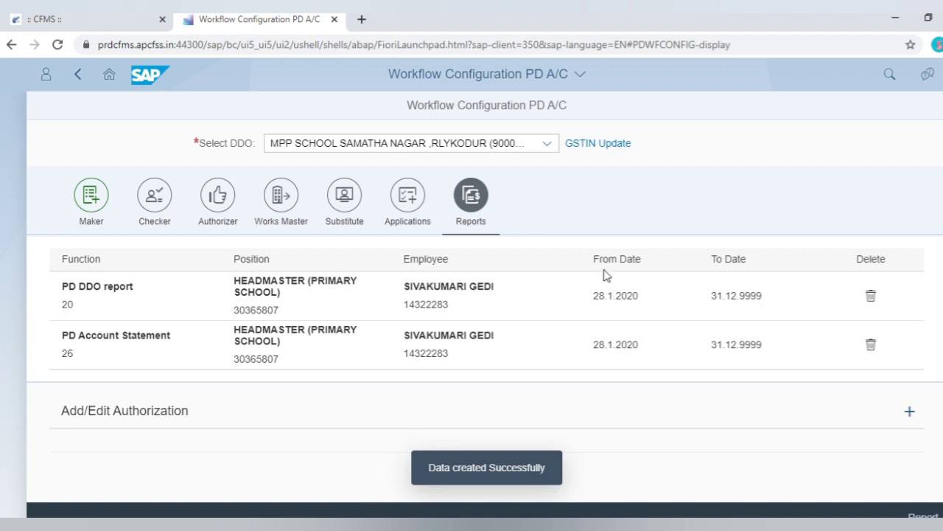
Step: Return to the launchpad home, reload it, and show the Expenditure apps
{"action": "left_click", "coordinate": [82, 73]}
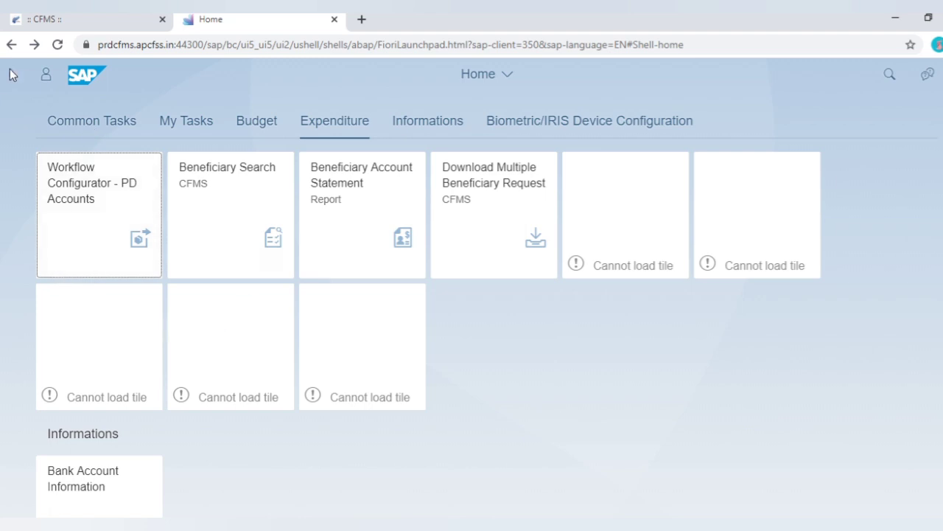
{"action": "left_click", "coordinate": [58, 44]}
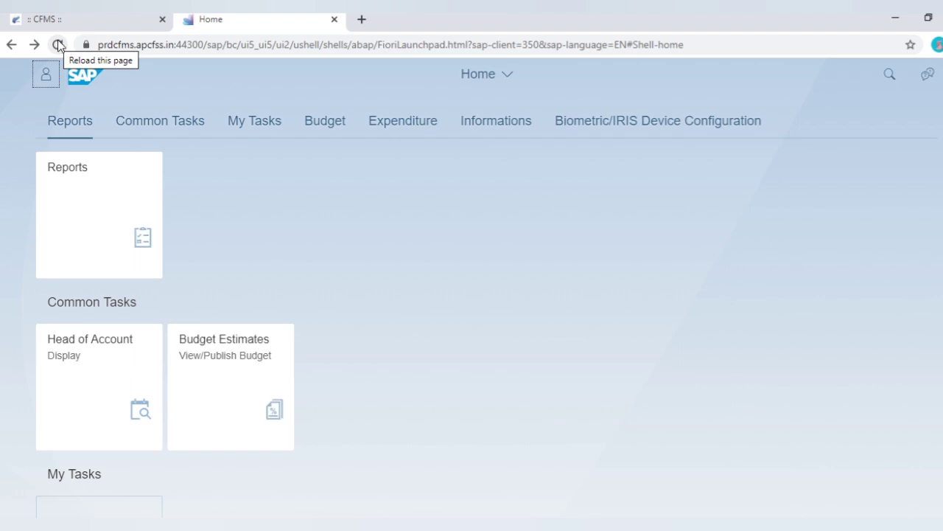
{"action": "left_click", "coordinate": [399, 122]}
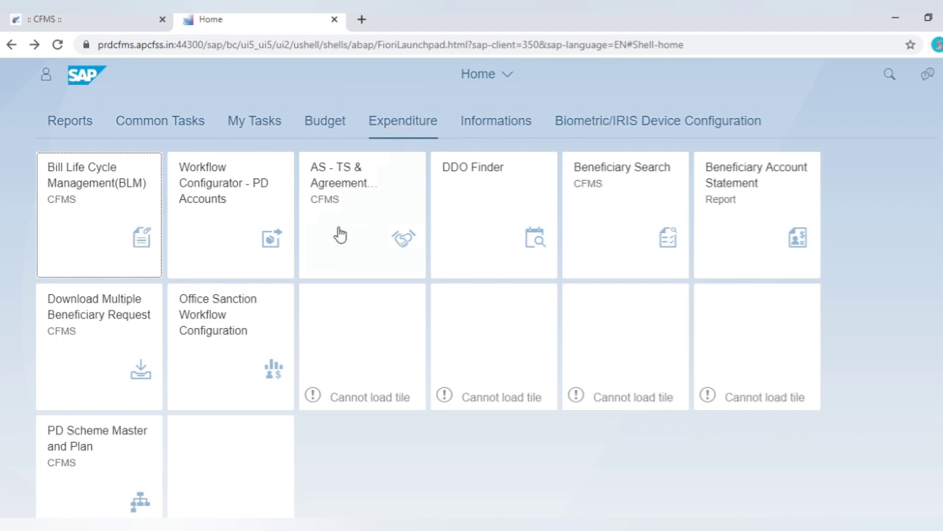
Step: Open the PD Scheme Master and Plan app from the Expenditure tiles
{"action": "scroll", "coordinate": [313, 265], "scroll_direction": "down", "scroll_amount": 1}
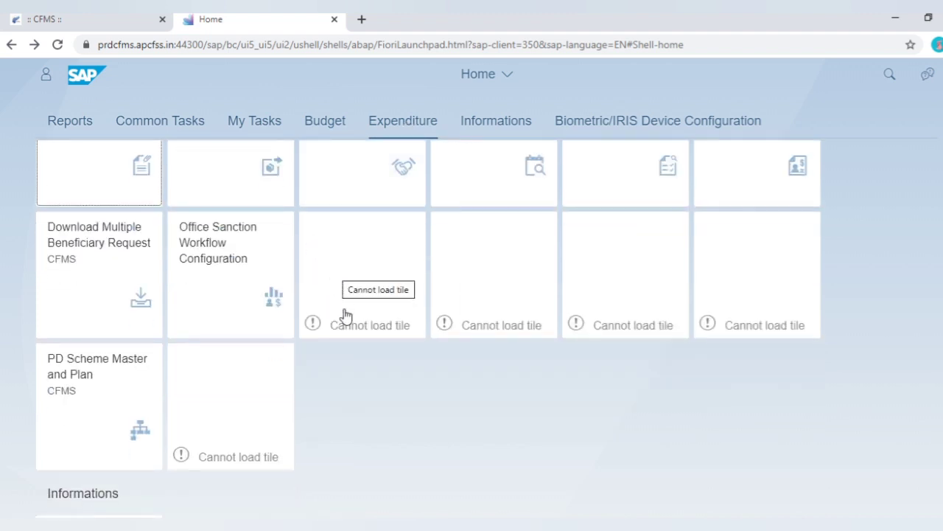
{"action": "scroll", "coordinate": [344, 313], "scroll_direction": "up", "scroll_amount": 2}
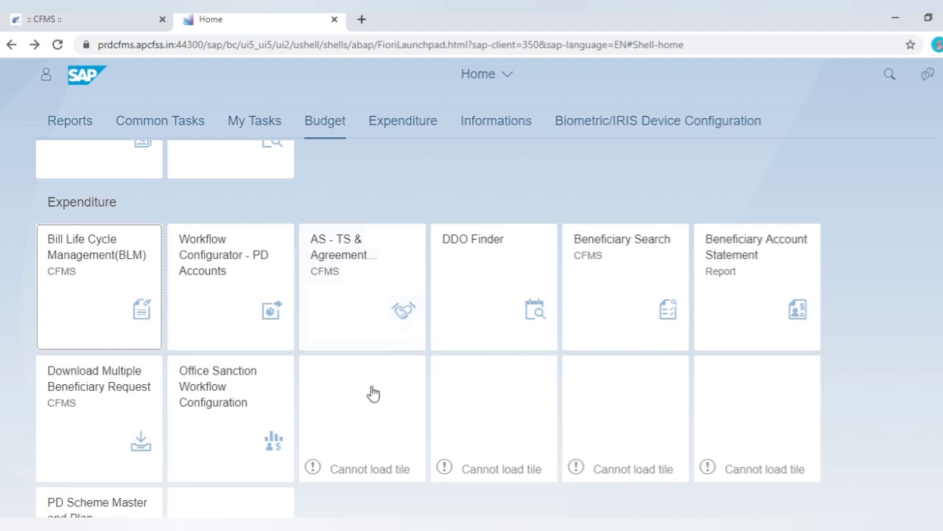
{"action": "scroll", "coordinate": [368, 392], "scroll_direction": "down", "scroll_amount": 1}
{"action": "scroll", "coordinate": [336, 401], "scroll_direction": "down", "scroll_amount": 1}
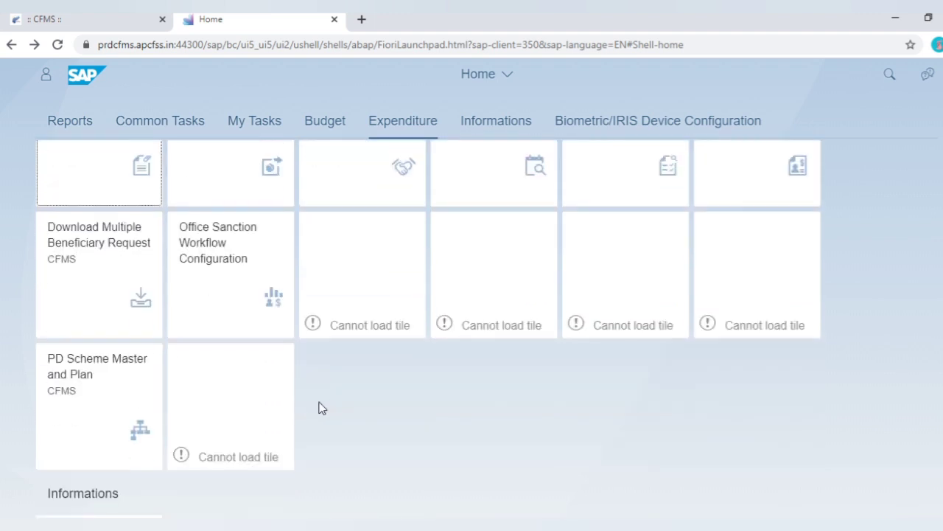
{"action": "left_click", "coordinate": [84, 390]}
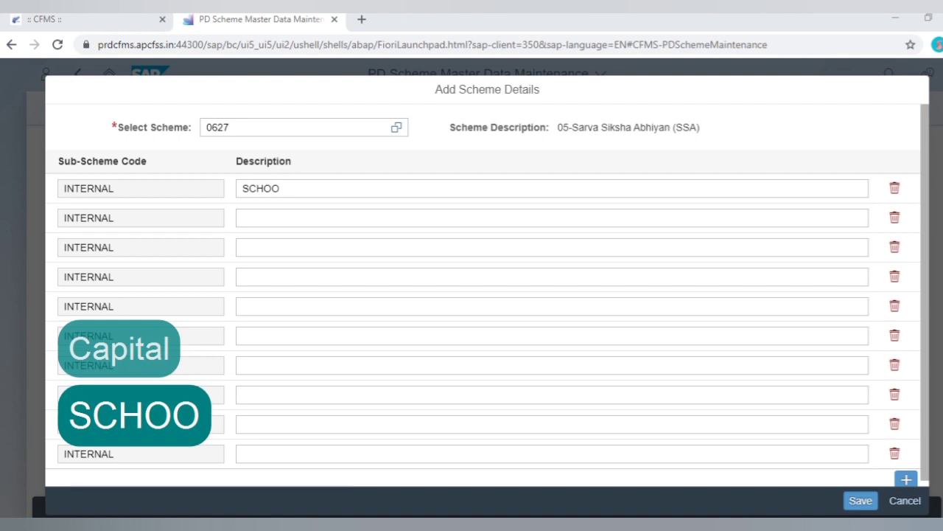
Step: Complete the sub-scheme description as 'SCHOOL GRANT'
{"action": "type", "text": "L"}
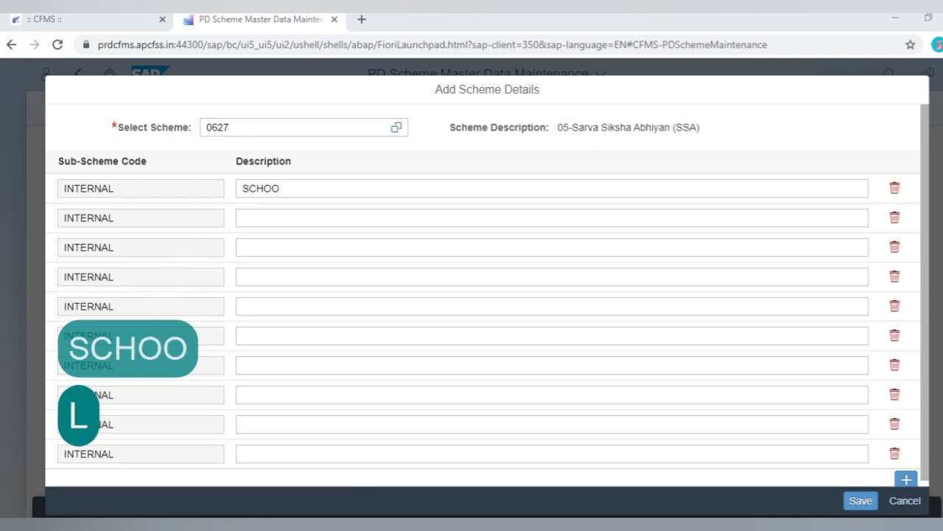
{"action": "left_click", "coordinate": [280, 188]}
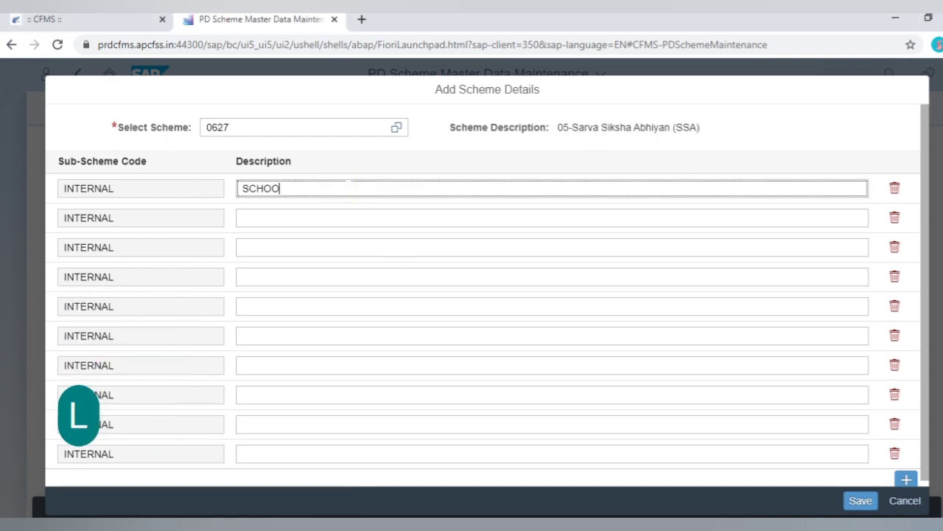
{"action": "type", "text": "L G"}
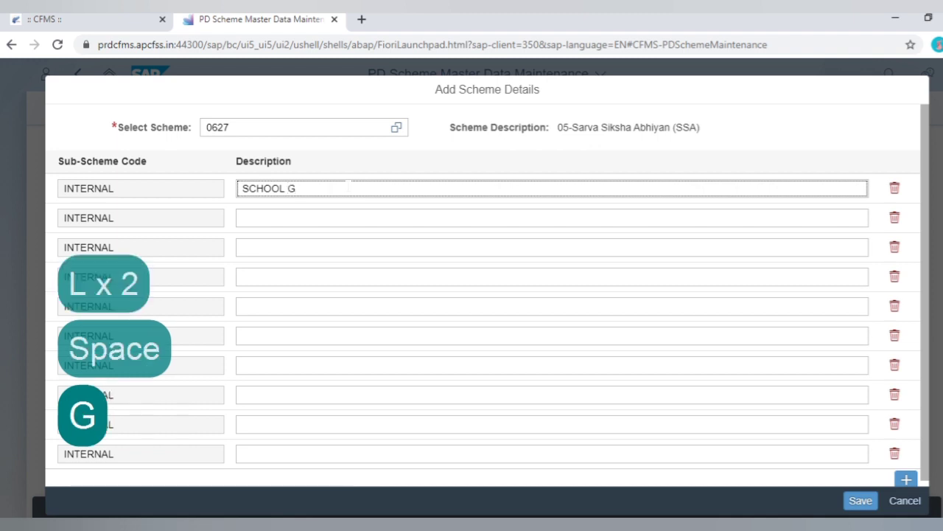
{"action": "type", "text": "RANT"}
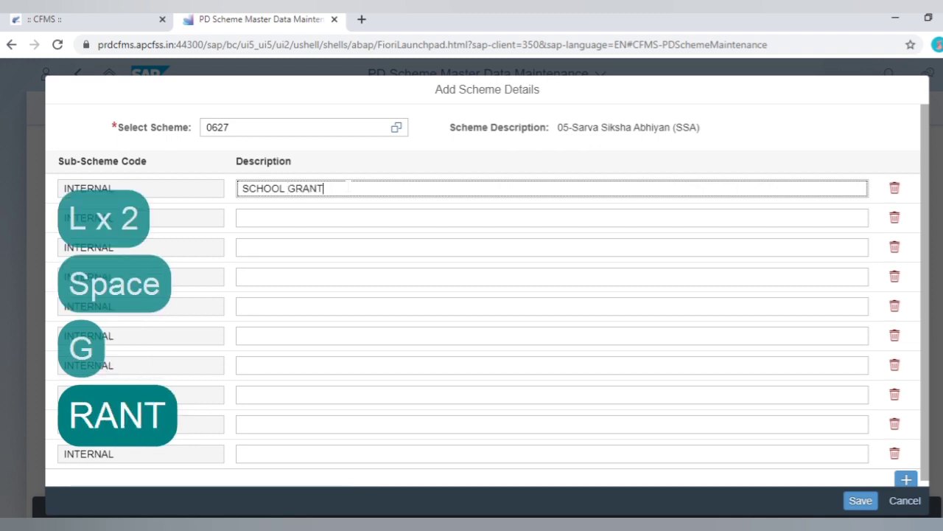
Step: Save sub-scheme 73388 under scheme 0627 and open its Activity Details
{"action": "left_click", "coordinate": [861, 501]}
{"action": "left_click", "coordinate": [537, 328]}
{"action": "left_click", "coordinate": [585, 327]}
{"action": "left_click", "coordinate": [479, 384]}
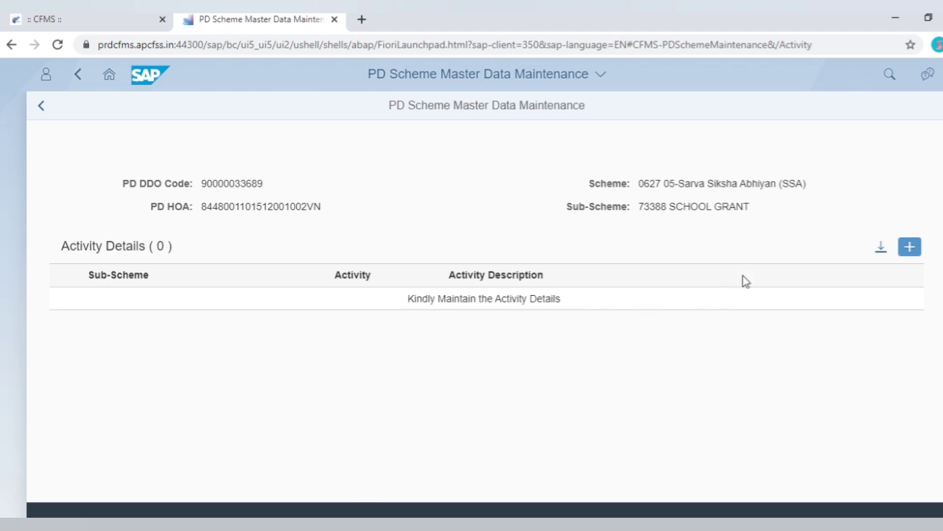
Step: Add activity 130-OFFICE EXPENSES to sub-scheme 73388 and save it
{"action": "left_click", "coordinate": [911, 248]}
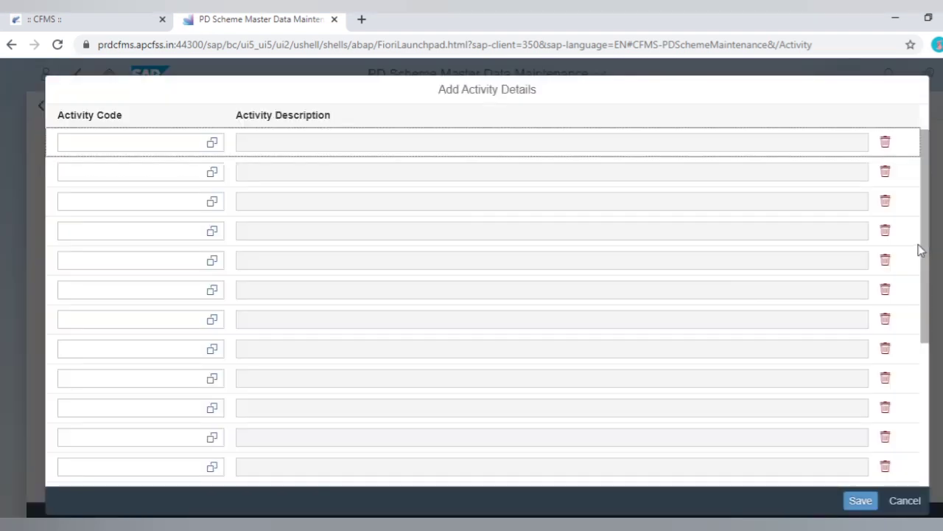
{"action": "left_click", "coordinate": [210, 145]}
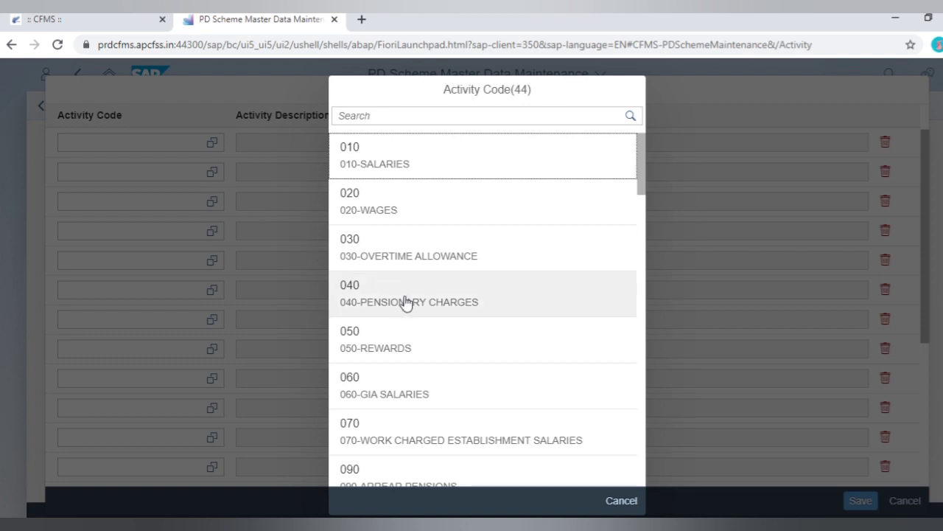
{"action": "scroll", "coordinate": [437, 330], "scroll_direction": "down", "scroll_amount": 1}
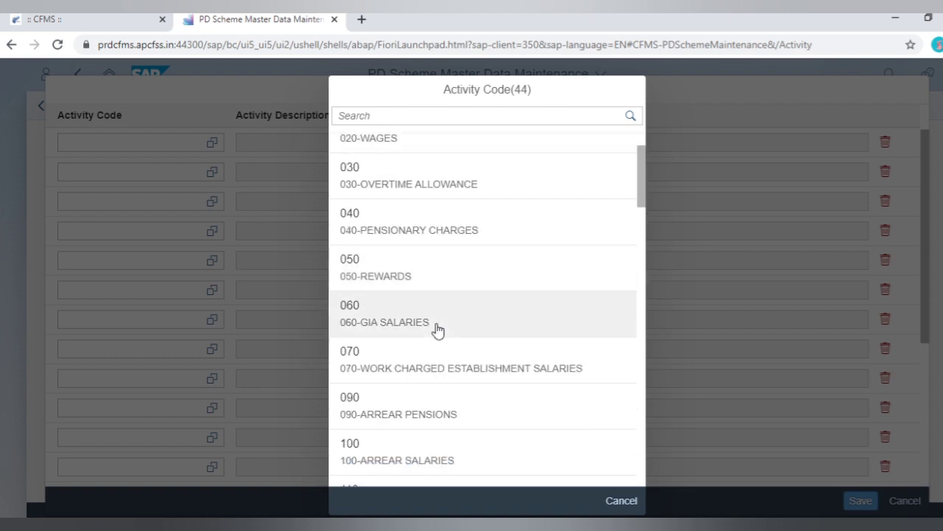
{"action": "scroll", "coordinate": [437, 329], "scroll_direction": "down", "scroll_amount": 3}
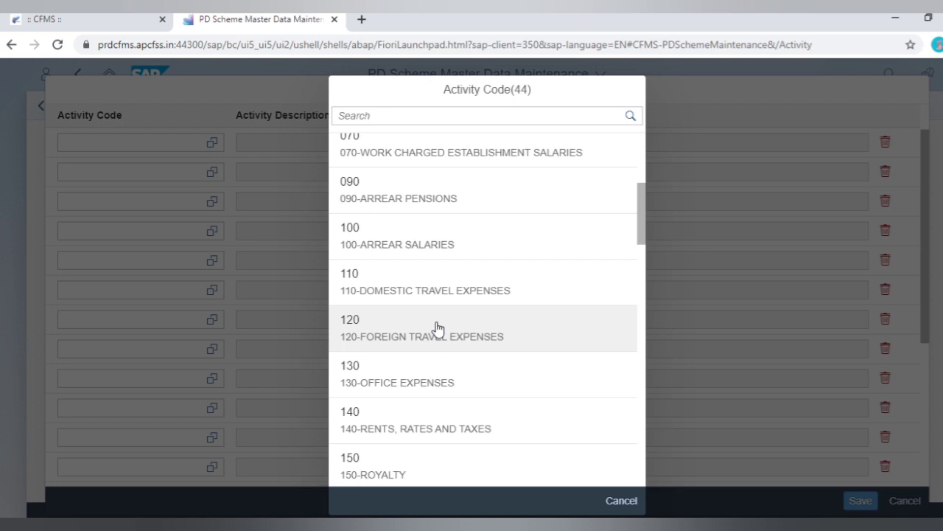
{"action": "left_click", "coordinate": [412, 384]}
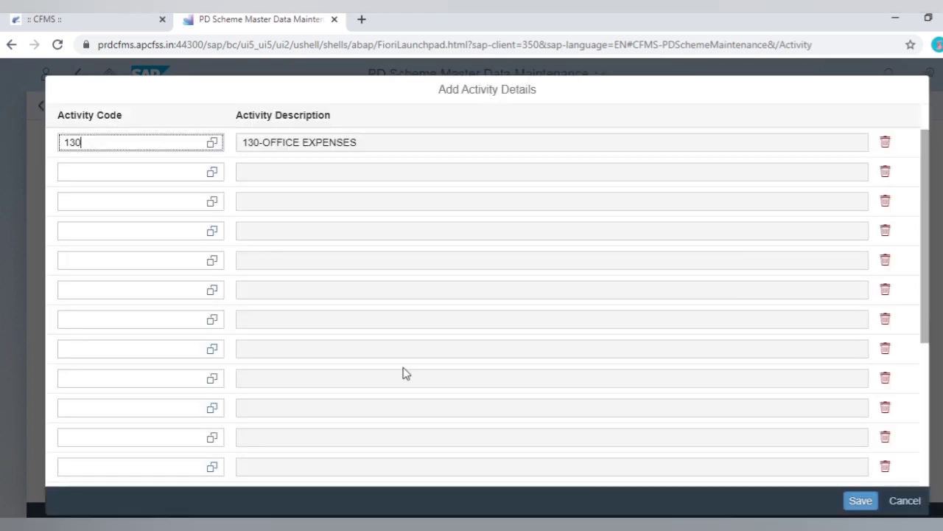
{"action": "left_click", "coordinate": [861, 500]}
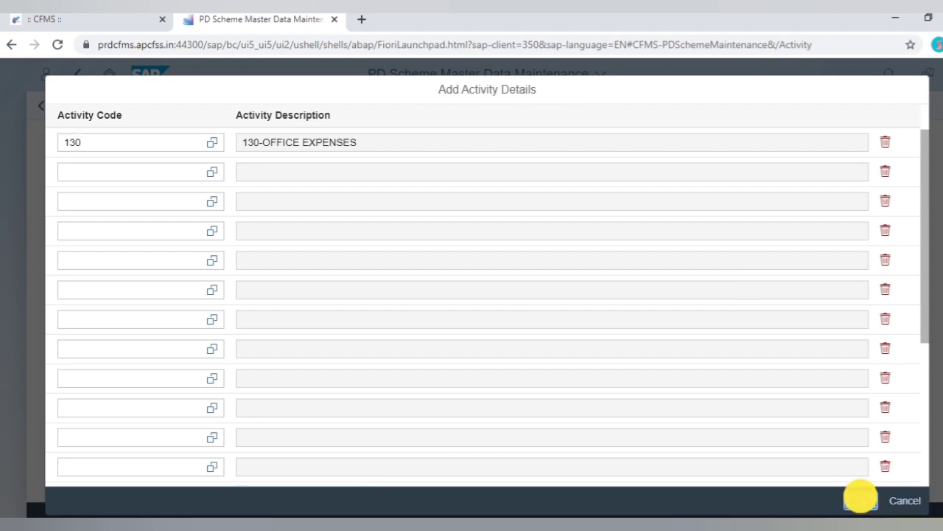
{"action": "left_click", "coordinate": [536, 327]}
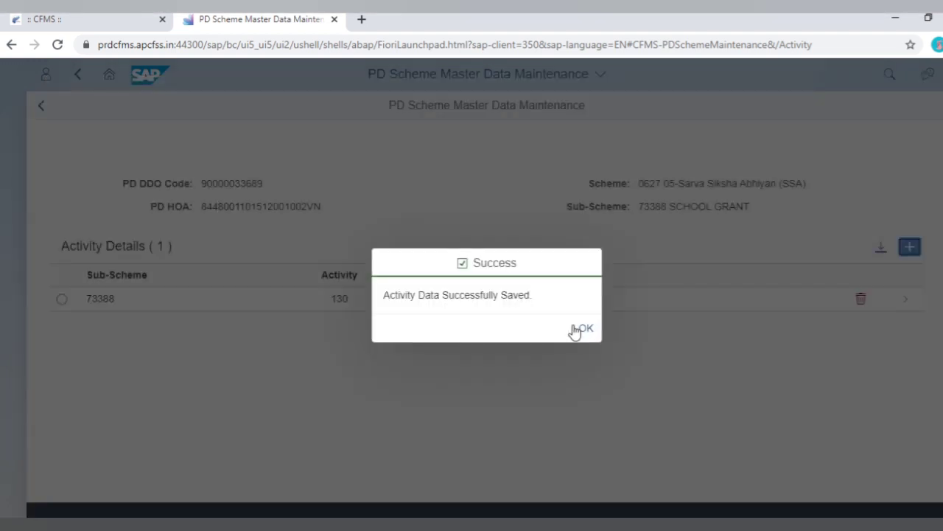
{"action": "left_click", "coordinate": [579, 329]}
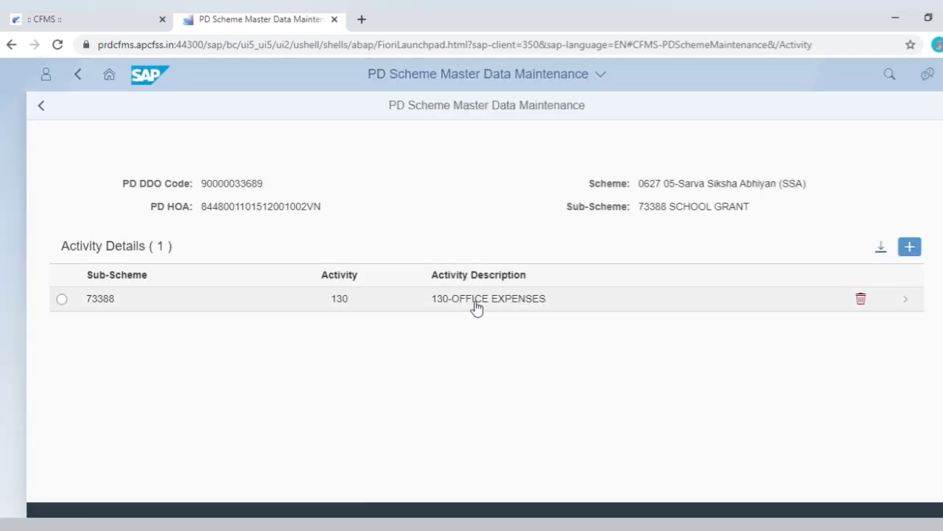
Step: Add and save purpose 135 CONSUMABLES/STATIONERY under activity 130, then go back
{"action": "double_click", "coordinate": [476, 303]}
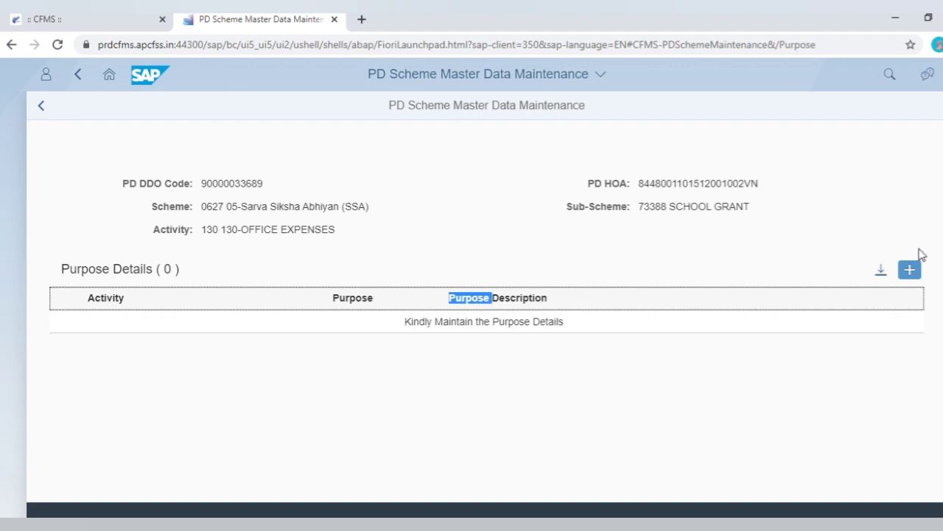
{"action": "left_click", "coordinate": [911, 271]}
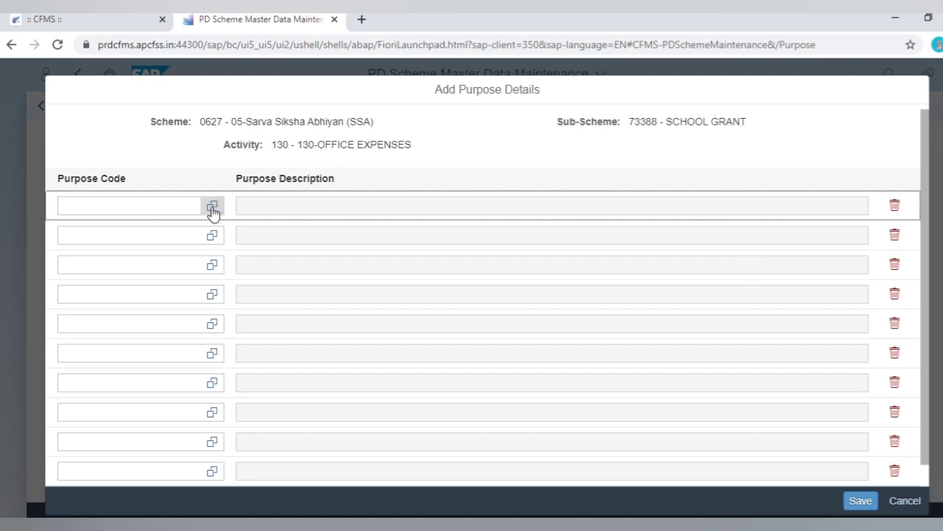
{"action": "left_click", "coordinate": [211, 205]}
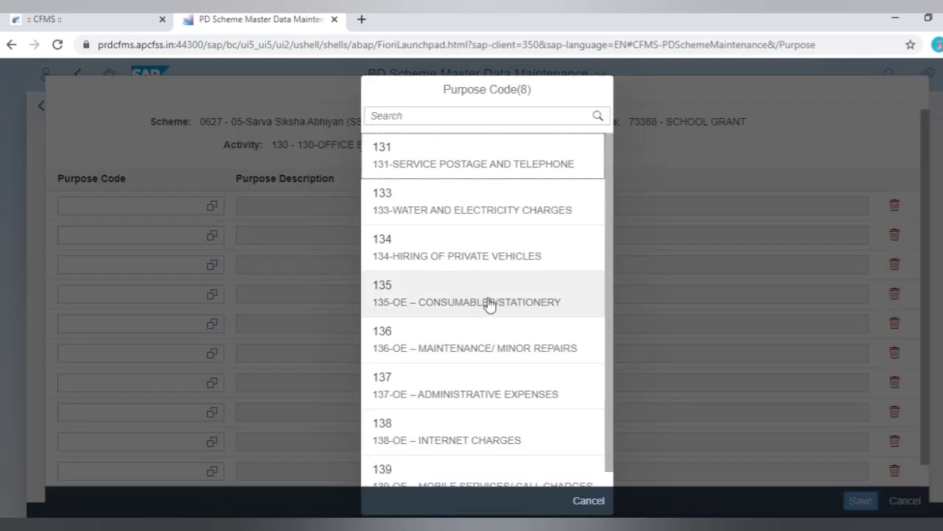
{"action": "left_click", "coordinate": [488, 301]}
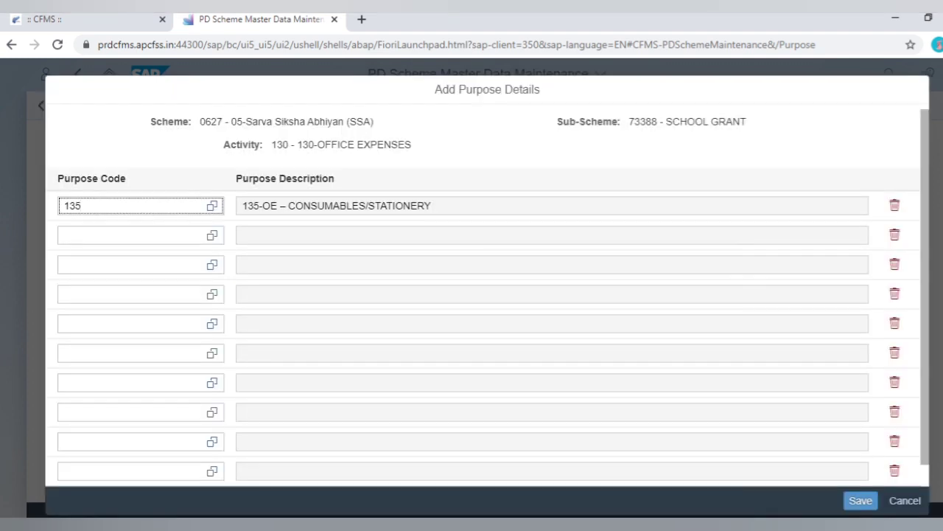
{"action": "left_click", "coordinate": [858, 500]}
{"action": "left_click", "coordinate": [534, 328]}
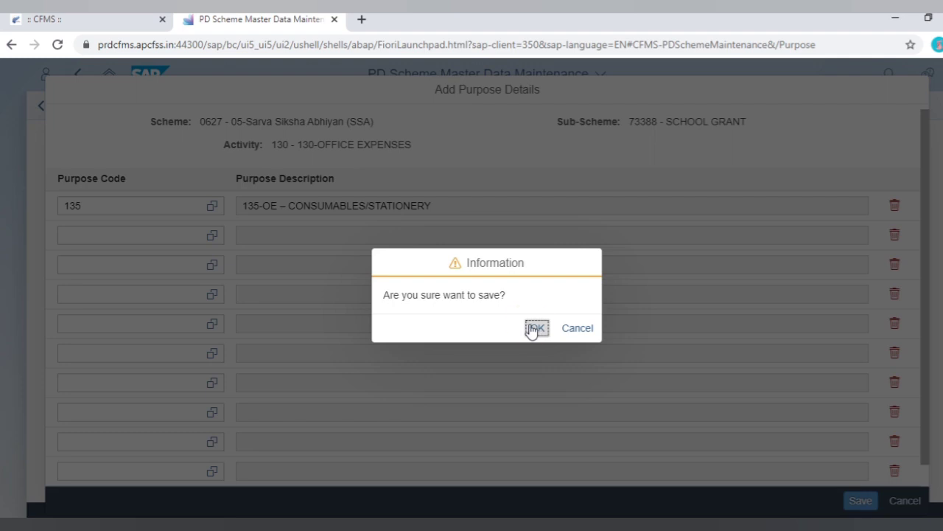
{"action": "left_click", "coordinate": [586, 336]}
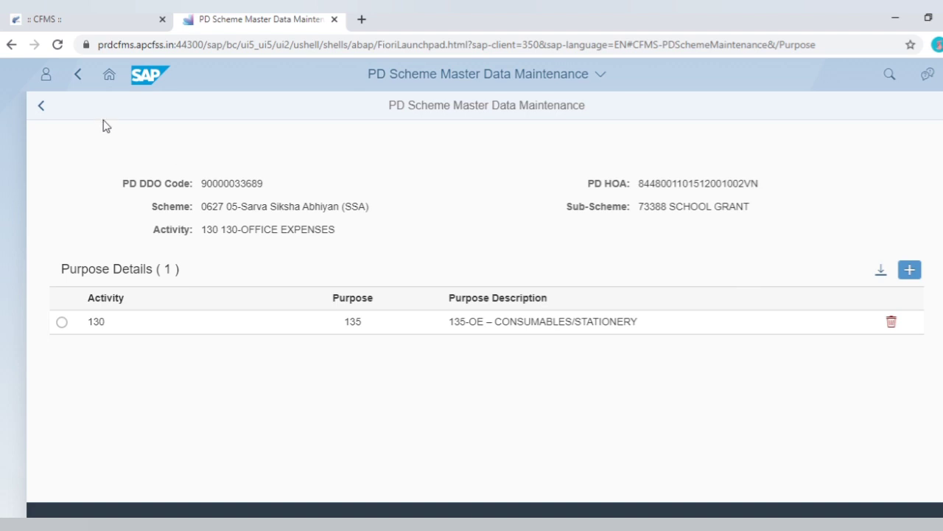
{"action": "left_click", "coordinate": [43, 108]}
Step: Return to the scheme overview and open the PD Scheme Plan amount form for scheme 0627
{"action": "left_click", "coordinate": [44, 107]}
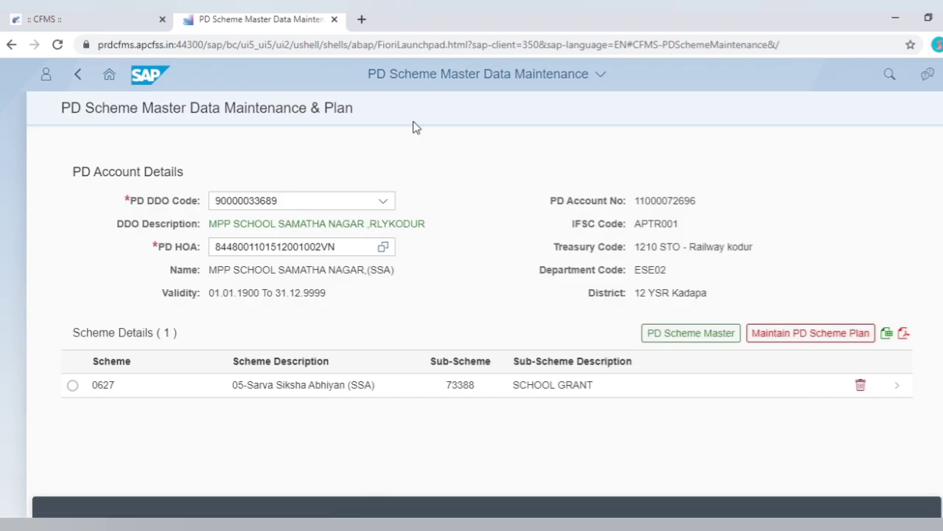
{"action": "left_click", "coordinate": [817, 335]}
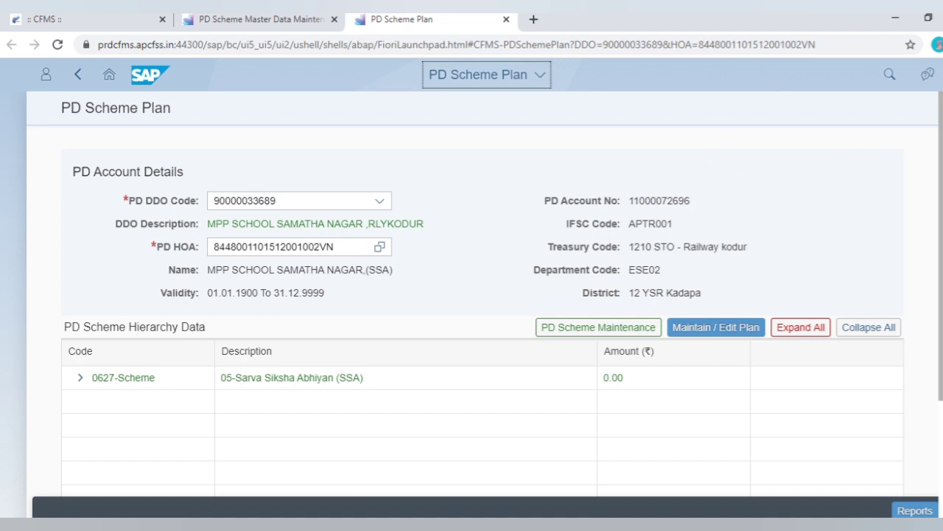
{"action": "left_click", "coordinate": [710, 328]}
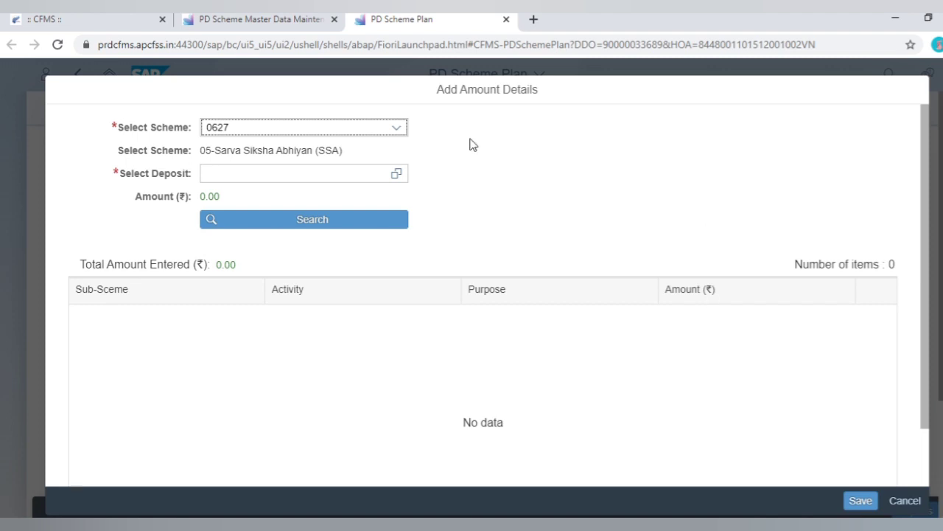
Step: Select the 25000 deposit bill as the plan's deposit
{"action": "left_click", "coordinate": [395, 175]}
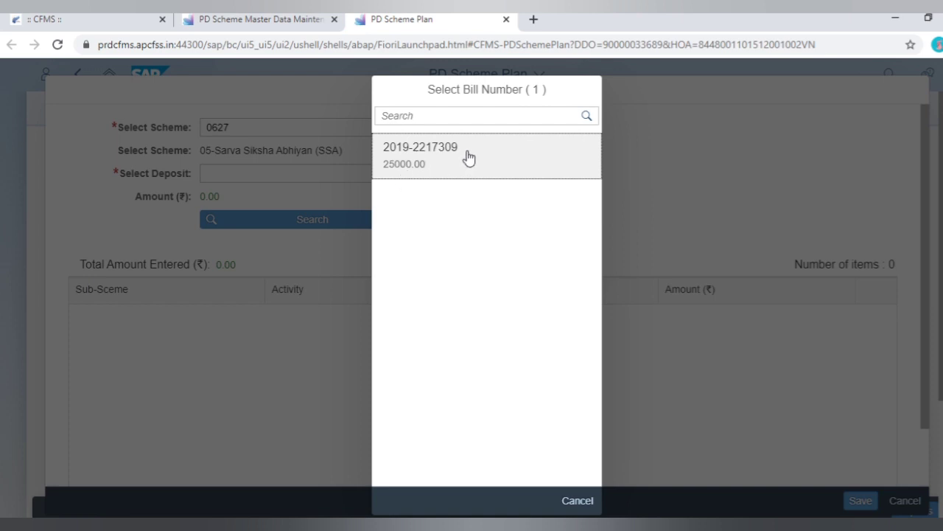
{"action": "left_click", "coordinate": [486, 159]}
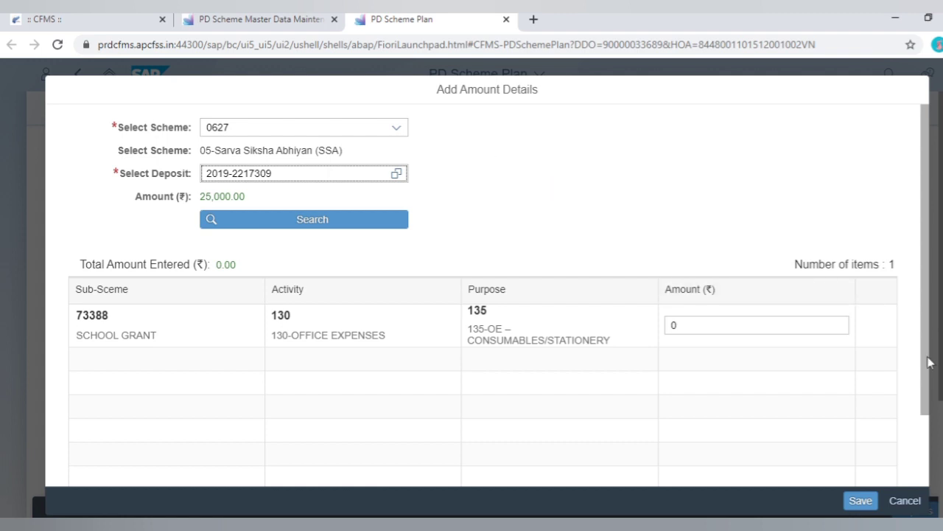
{"action": "scroll", "coordinate": [623, 341], "scroll_direction": "down", "scroll_amount": 1}
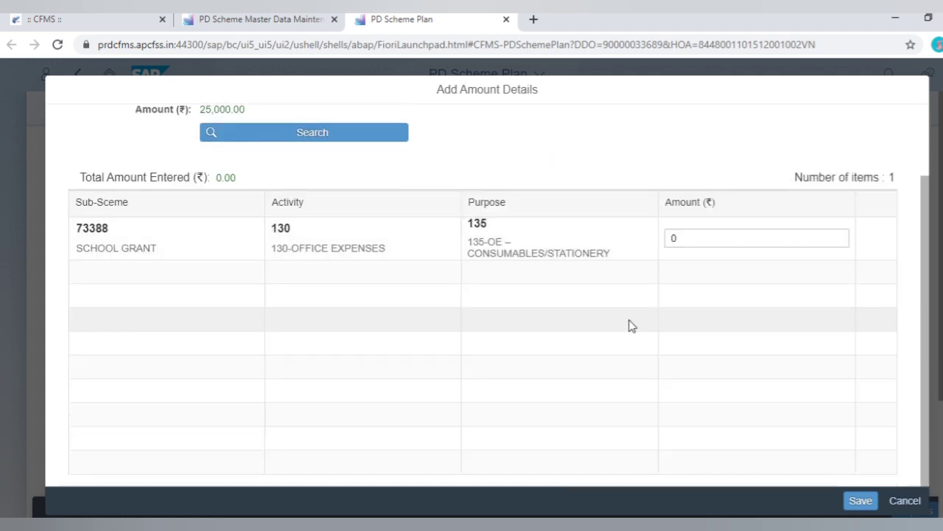
Step: Enter 25000 as the amount for purpose 135 and save the plan
{"action": "left_click", "coordinate": [675, 238]}
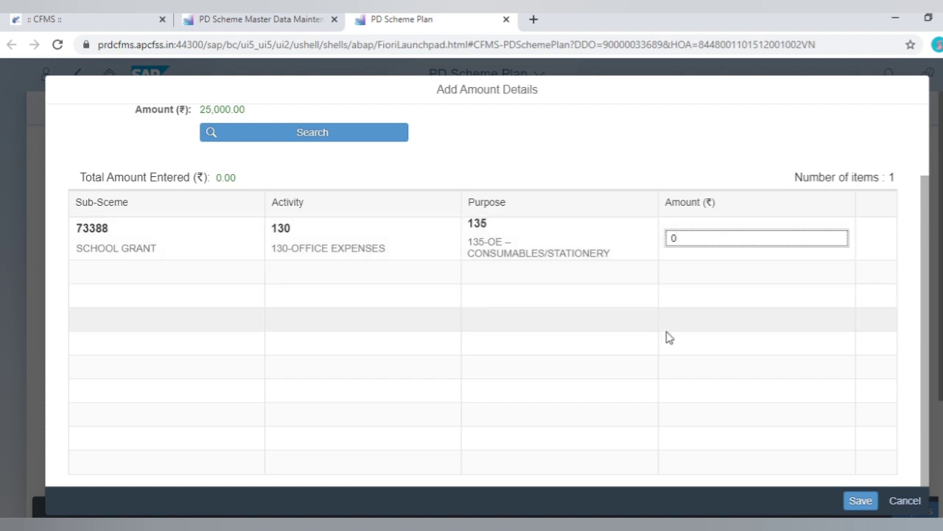
{"action": "key", "text": "BackSpace"}
{"action": "type", "text": "25"}
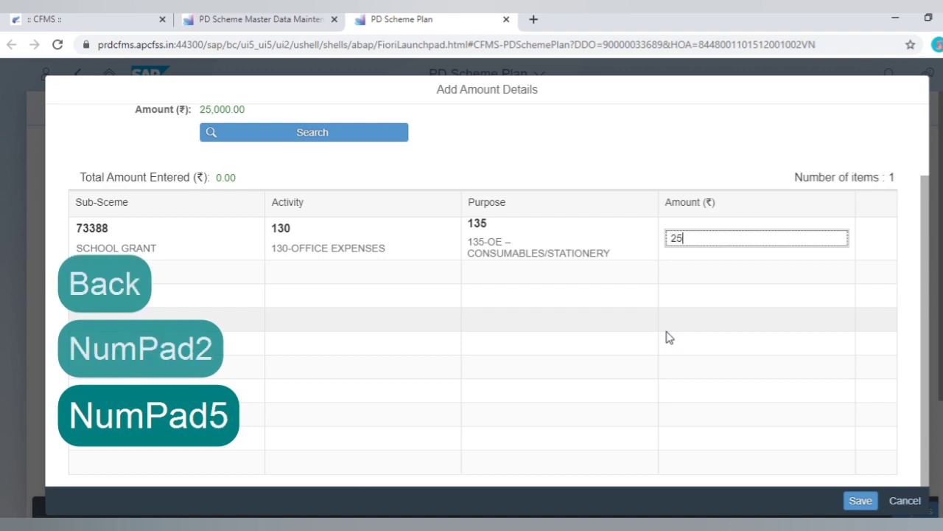
{"action": "type", "text": "000"}
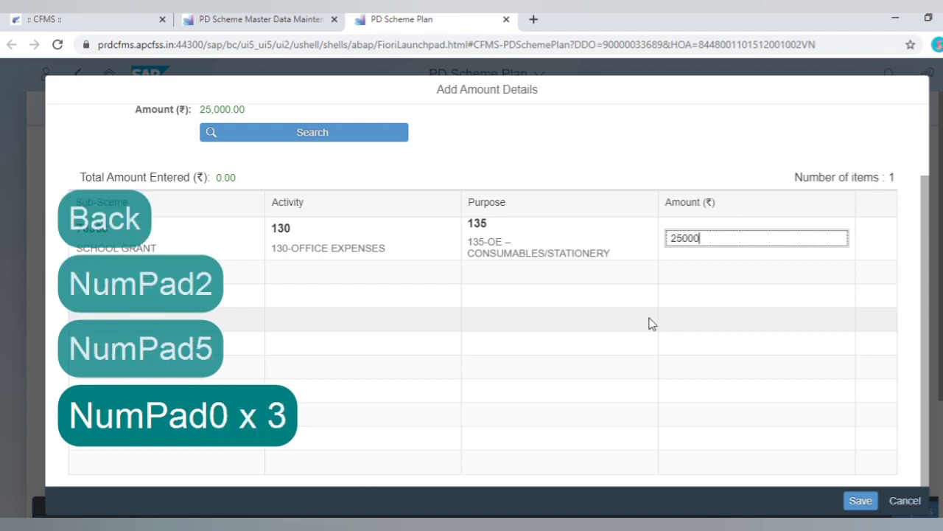
{"action": "left_click", "coordinate": [446, 394]}
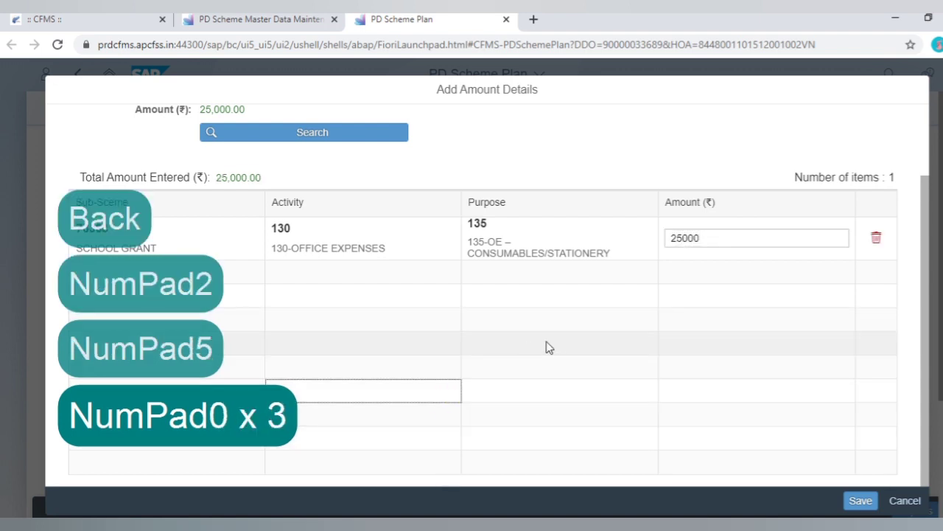
{"action": "scroll", "coordinate": [556, 345], "scroll_direction": "up", "scroll_amount": 2}
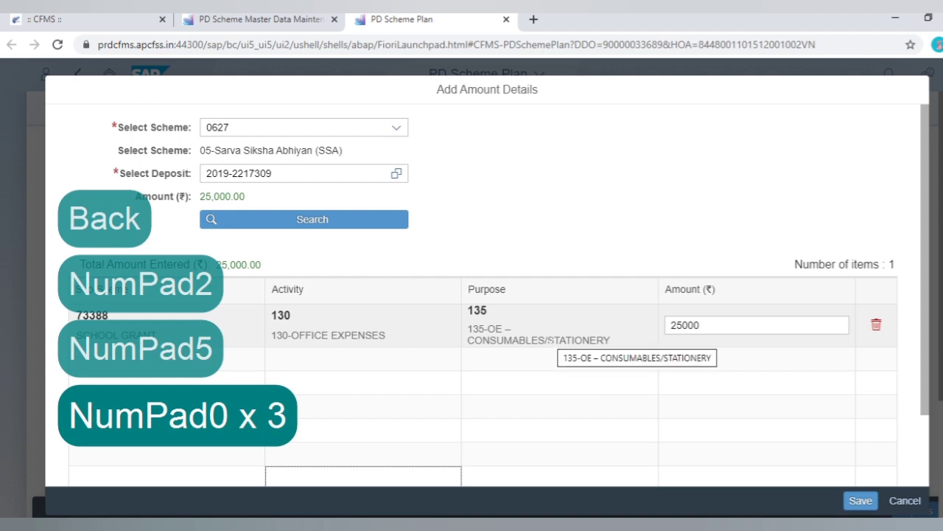
{"action": "left_click", "coordinate": [860, 500]}
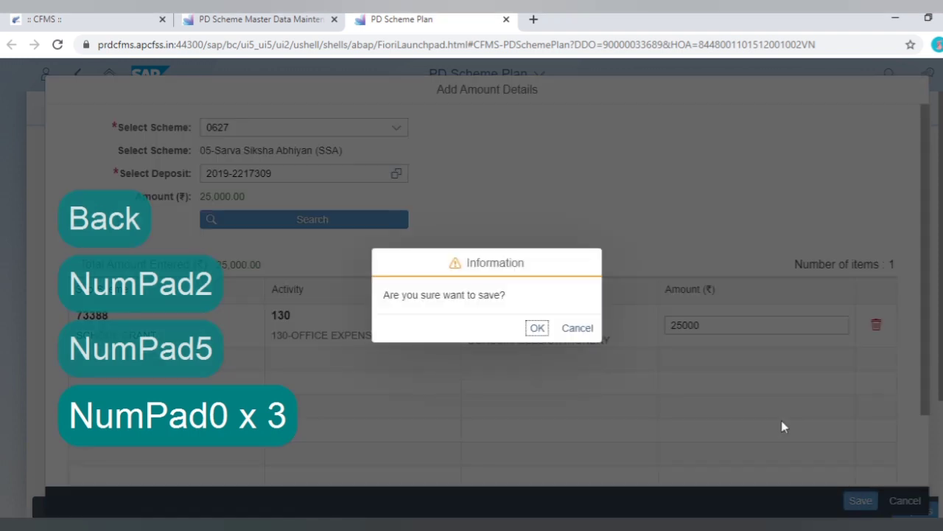
{"action": "left_click", "coordinate": [543, 331]}
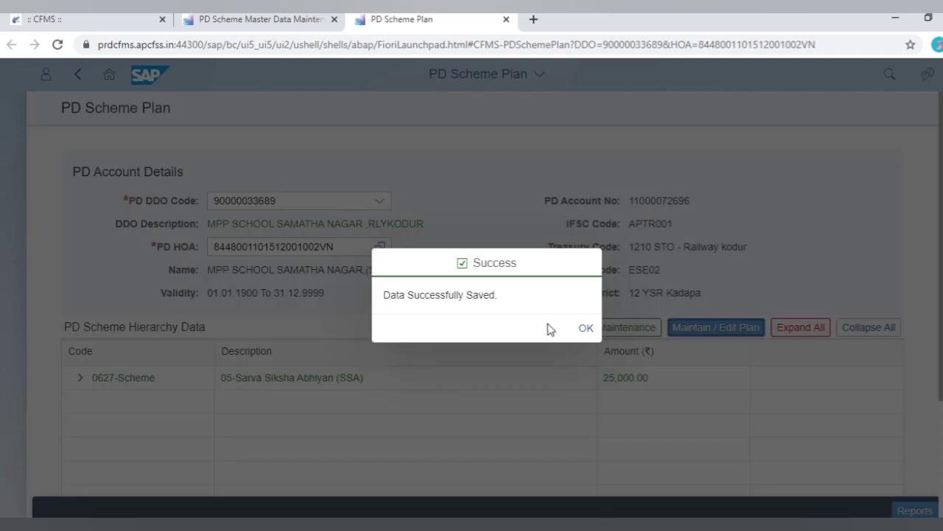
{"action": "left_click", "coordinate": [581, 328]}
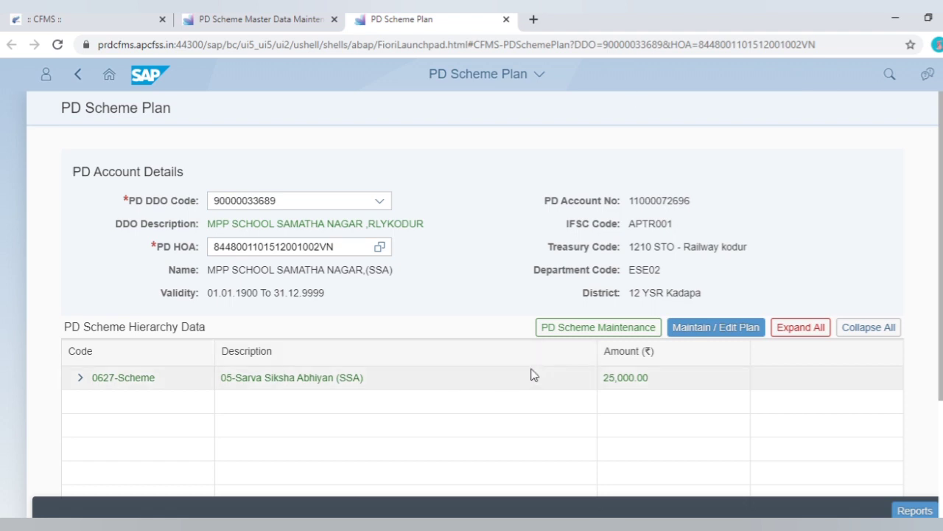
Step: Open PD Scheme Maintenance in a new tab
{"action": "scroll", "coordinate": [529, 375], "scroll_direction": "down", "scroll_amount": 1}
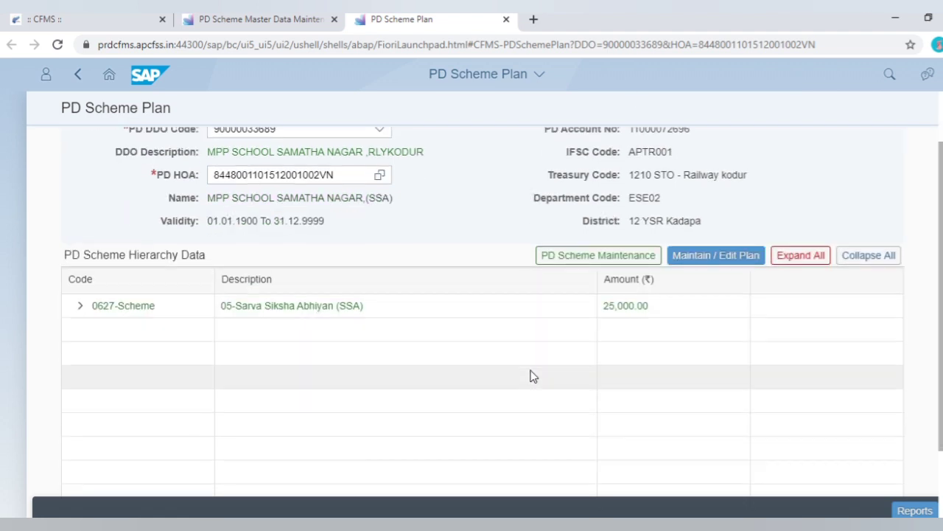
{"action": "left_click", "coordinate": [579, 258]}
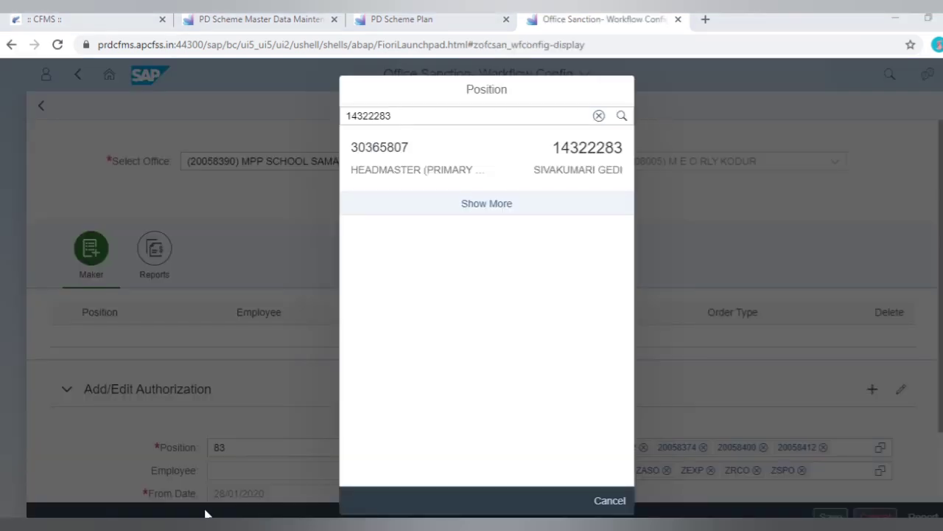
Step: Set the authorization's Position to headmaster 30365807, filling in its employee
{"action": "left_click", "coordinate": [547, 173]}
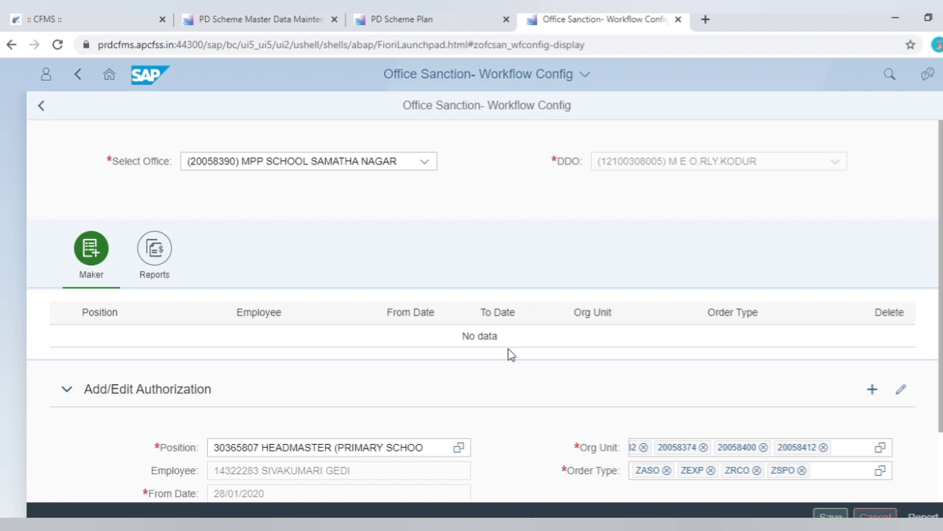
{"action": "left_click", "coordinate": [883, 448]}
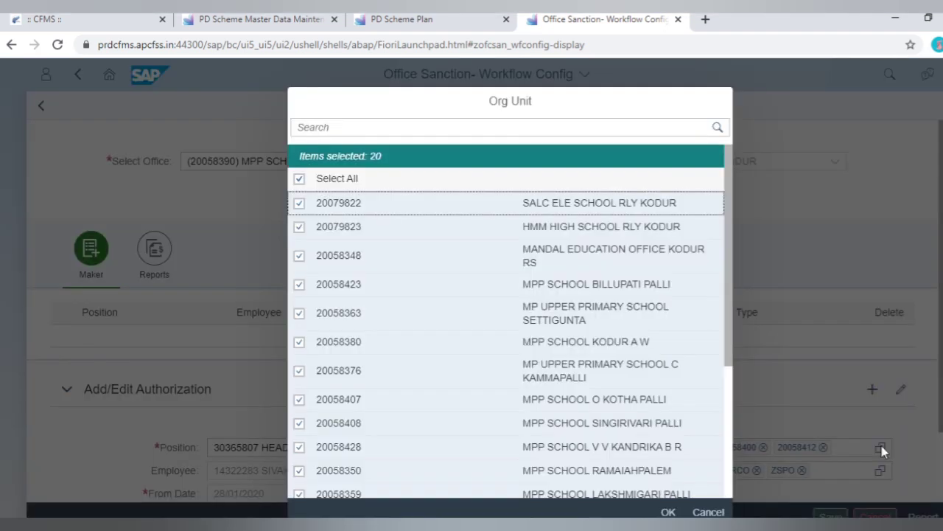
Step: Clear the org unit selection, search 20058390, tick it and confirm
{"action": "left_click", "coordinate": [299, 179]}
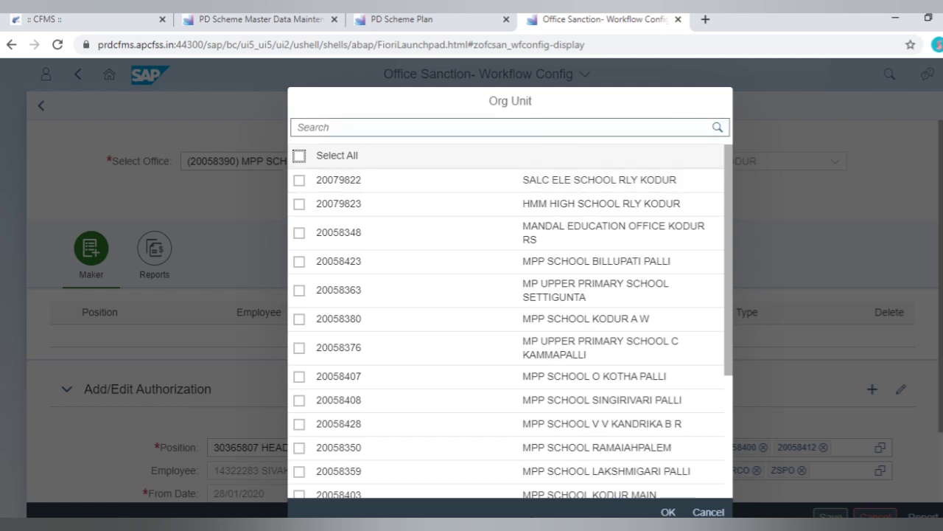
{"action": "left_click", "coordinate": [347, 127]}
{"action": "type", "text": "20"}
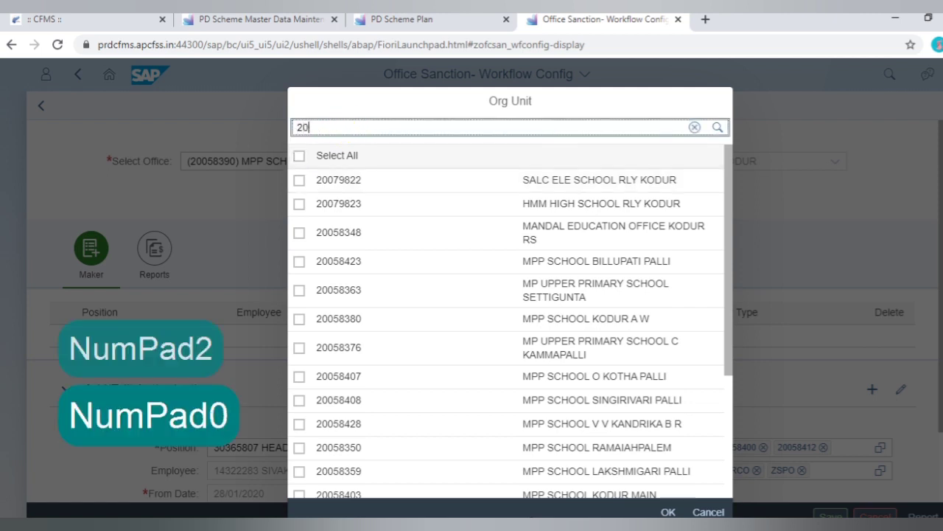
{"action": "type", "text": "058"}
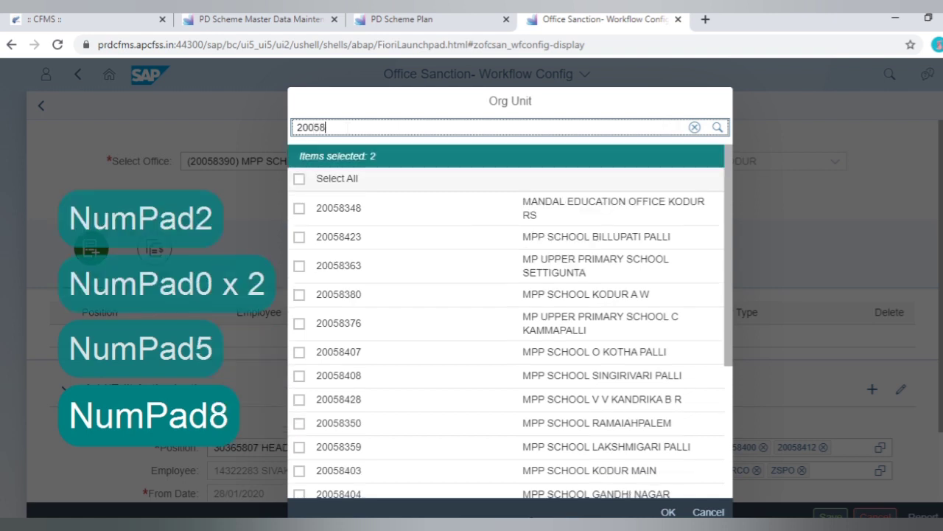
{"action": "type", "text": "390"}
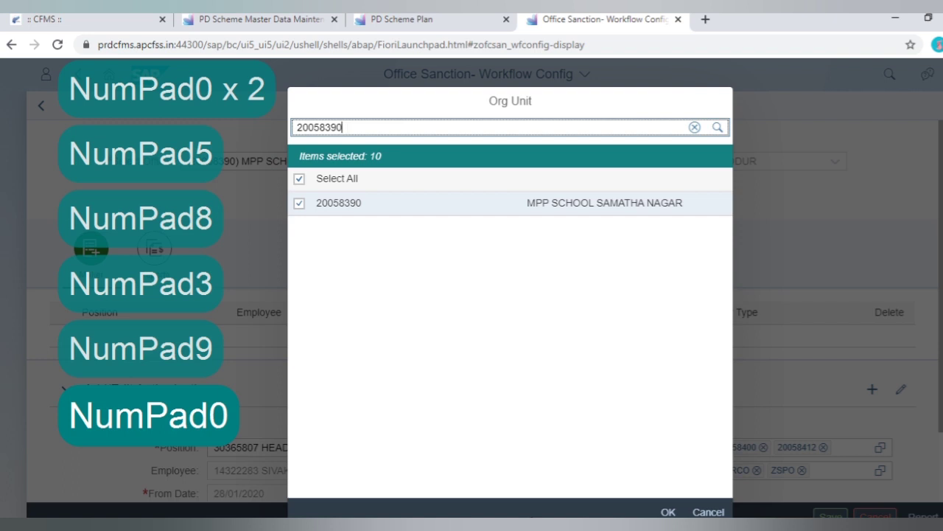
{"action": "left_click", "coordinate": [299, 205]}
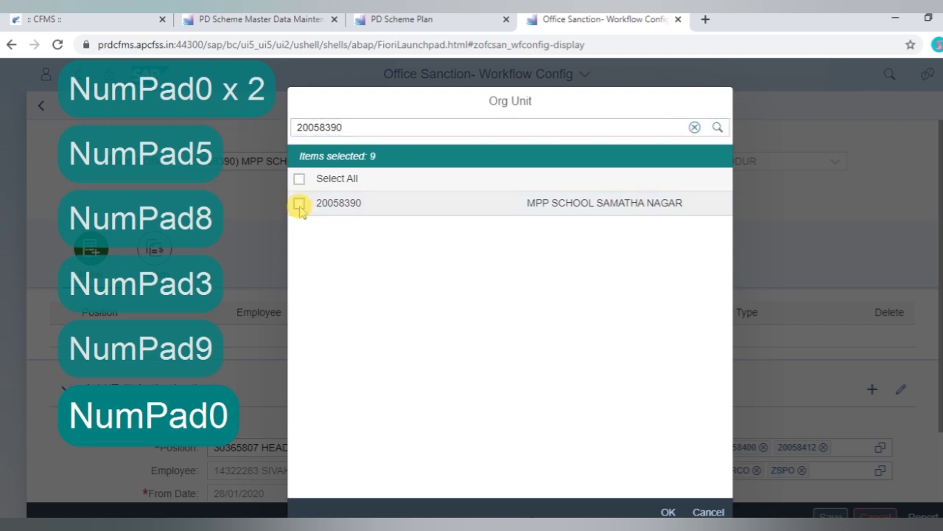
{"action": "left_click", "coordinate": [300, 205]}
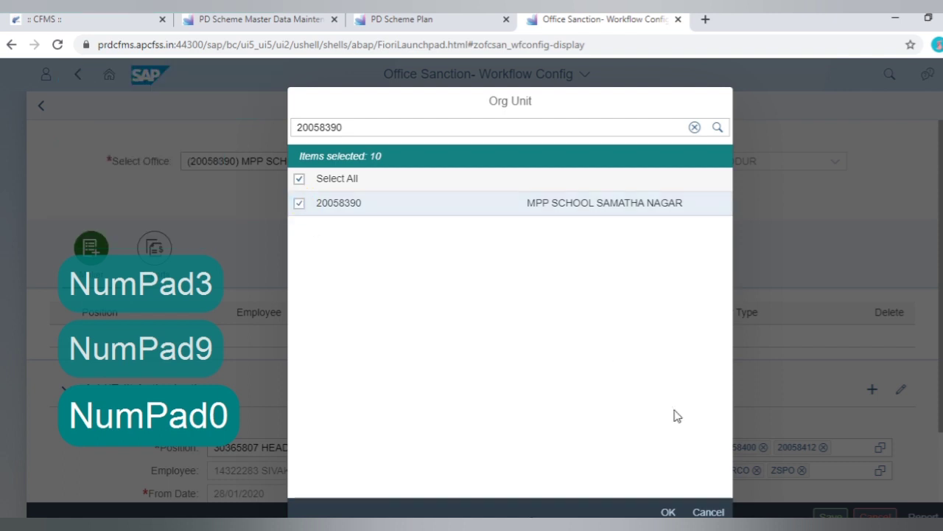
{"action": "left_click", "coordinate": [667, 511]}
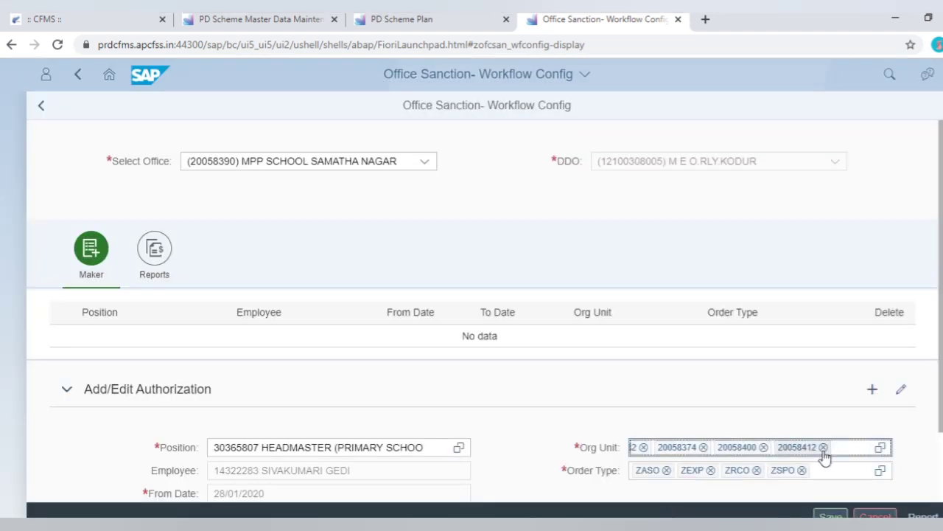
Step: Reopen the Org Unit list and untick the lower schools, 20058412 up to 20058362
{"action": "left_click", "coordinate": [881, 447]}
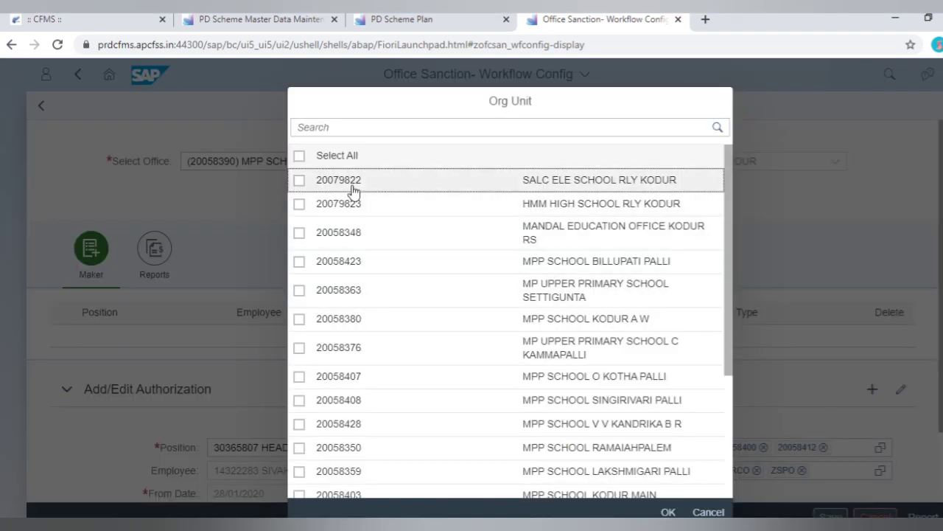
{"action": "scroll", "coordinate": [411, 310], "scroll_direction": "down", "scroll_amount": 6}
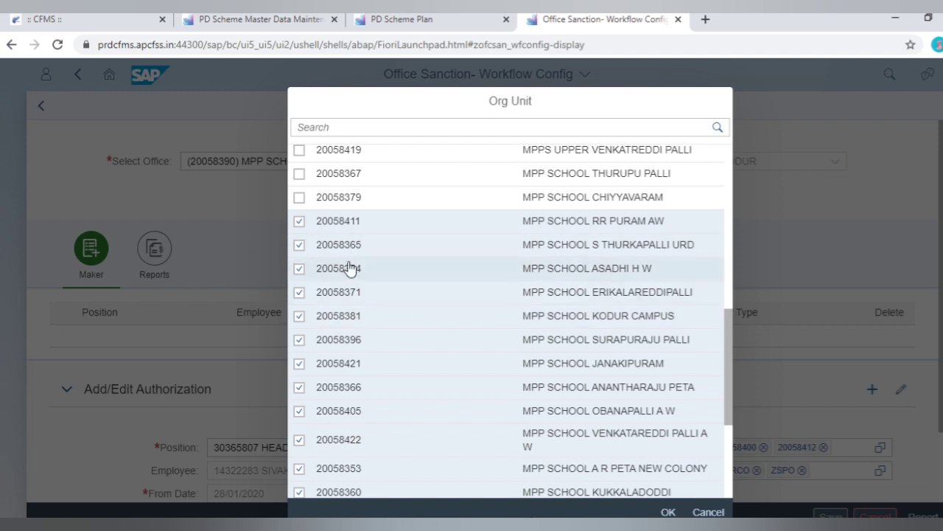
{"action": "scroll", "coordinate": [352, 269], "scroll_direction": "down", "scroll_amount": 10}
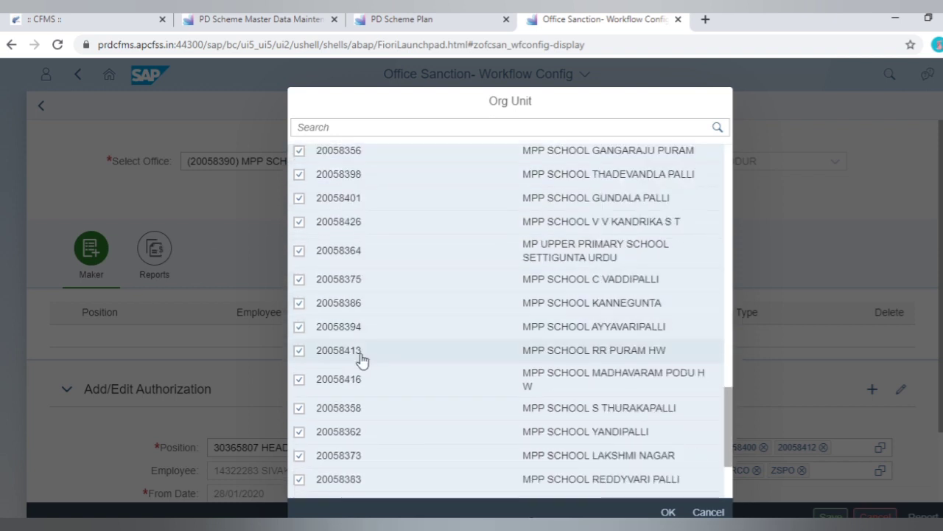
{"action": "scroll", "coordinate": [355, 275], "scroll_direction": "down", "scroll_amount": 7}
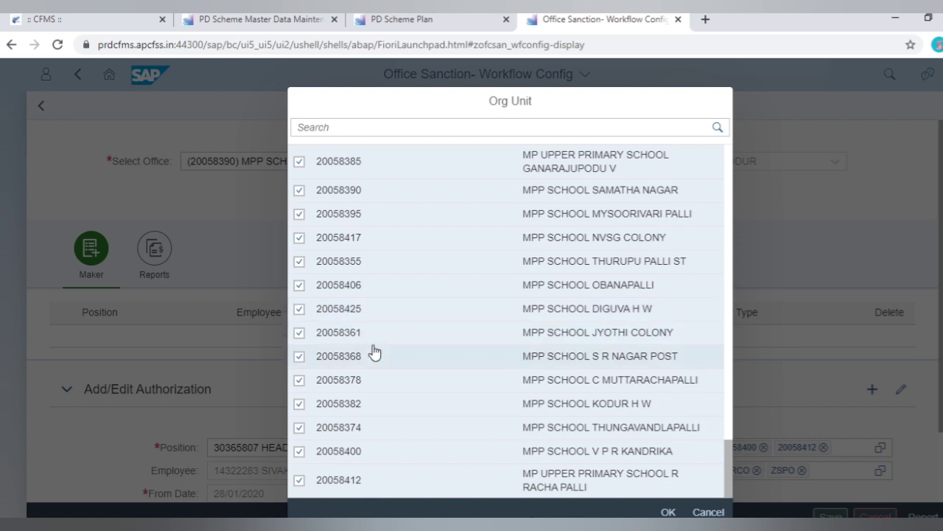
{"action": "left_click", "coordinate": [319, 479]}
{"action": "left_click", "coordinate": [328, 449]}
{"action": "left_click", "coordinate": [329, 428]}
{"action": "left_click", "coordinate": [333, 404]}
{"action": "left_click", "coordinate": [345, 381]}
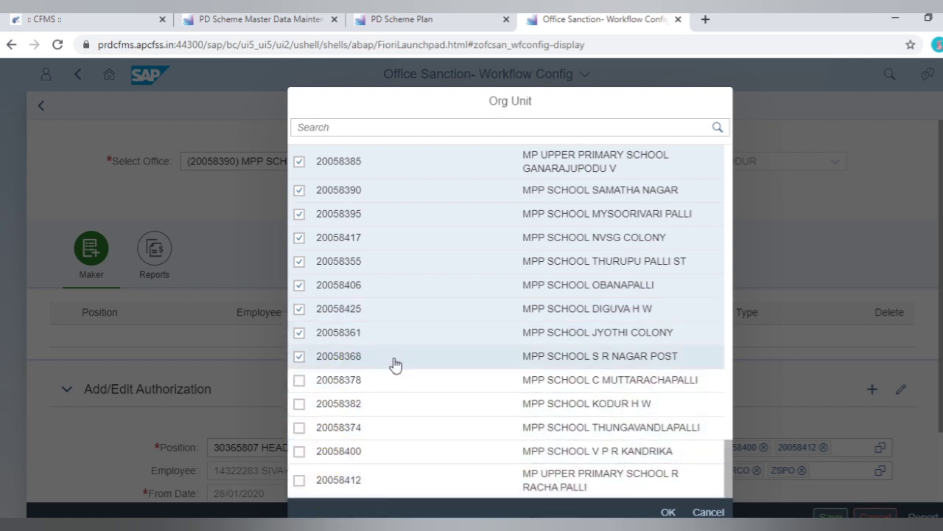
{"action": "left_click", "coordinate": [378, 356]}
{"action": "left_click", "coordinate": [379, 335]}
{"action": "left_click", "coordinate": [379, 313]}
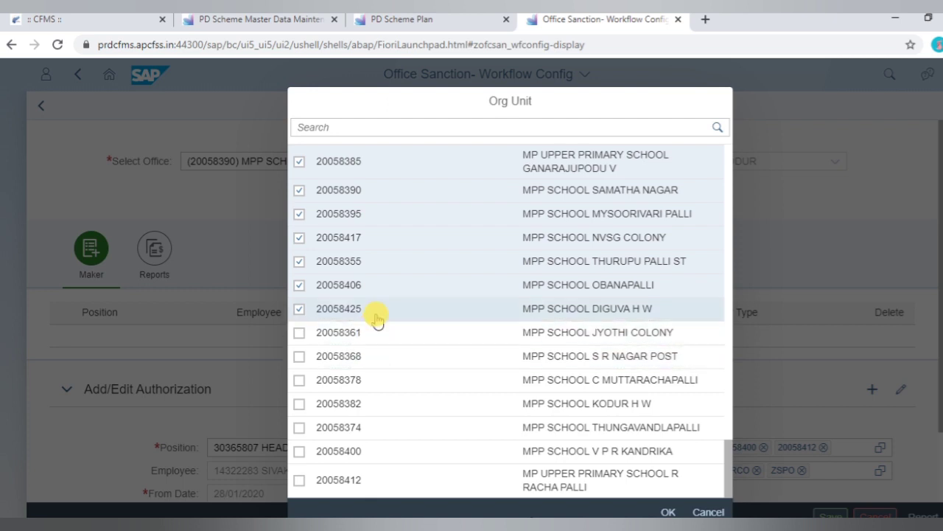
{"action": "left_click", "coordinate": [376, 289]}
{"action": "left_click", "coordinate": [376, 260]}
{"action": "left_click", "coordinate": [385, 237]}
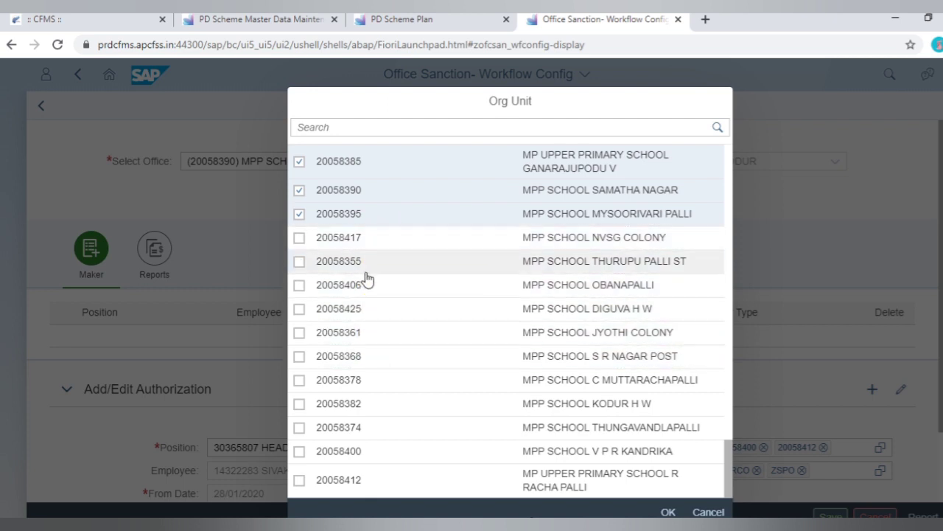
{"action": "left_click", "coordinate": [385, 214]}
{"action": "left_click", "coordinate": [391, 162]}
{"action": "left_click", "coordinate": [391, 162]}
{"action": "scroll", "coordinate": [368, 291], "scroll_direction": "up", "scroll_amount": 3}
{"action": "left_click", "coordinate": [375, 273]}
{"action": "left_click", "coordinate": [379, 254]}
{"action": "left_click", "coordinate": [386, 230]}
{"action": "left_click", "coordinate": [387, 211]}
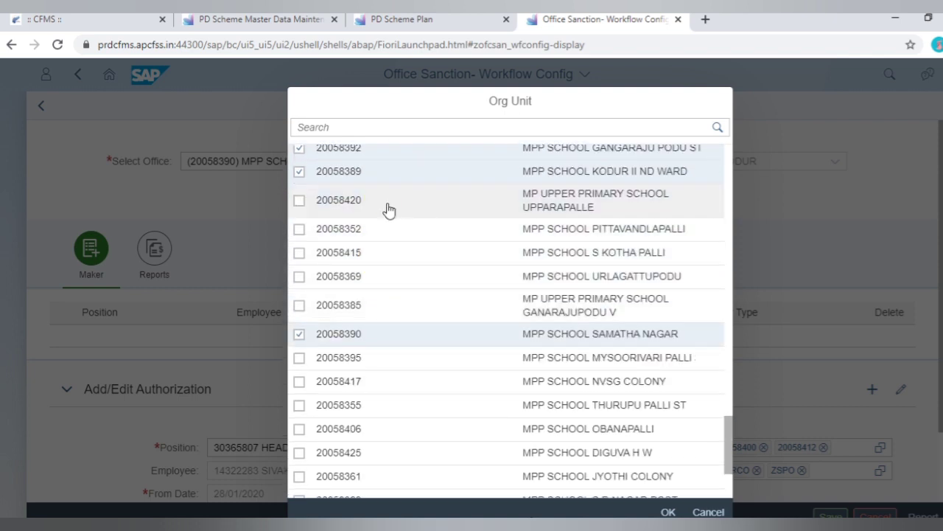
{"action": "left_click", "coordinate": [399, 163]}
{"action": "left_click", "coordinate": [400, 147]}
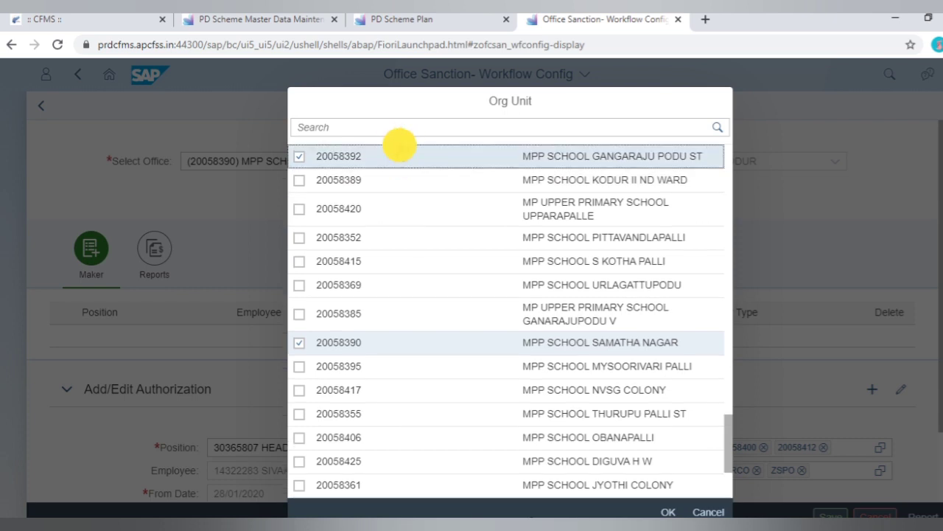
{"action": "scroll", "coordinate": [401, 241], "scroll_direction": "up", "scroll_amount": 3}
{"action": "left_click", "coordinate": [385, 269]}
{"action": "left_click", "coordinate": [381, 243]}
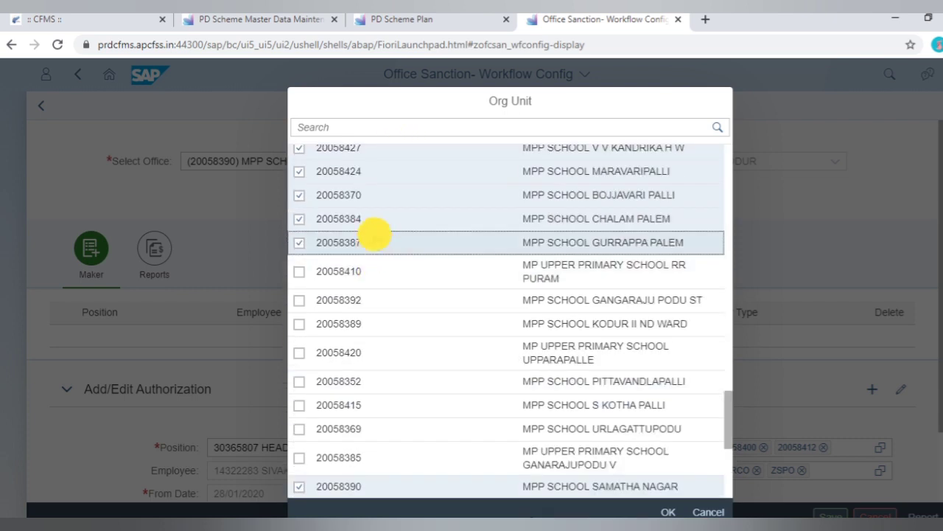
{"action": "left_click", "coordinate": [377, 216]}
{"action": "left_click", "coordinate": [385, 195]}
{"action": "left_click", "coordinate": [397, 176]}
{"action": "scroll", "coordinate": [405, 255], "scroll_direction": "up", "scroll_amount": 4}
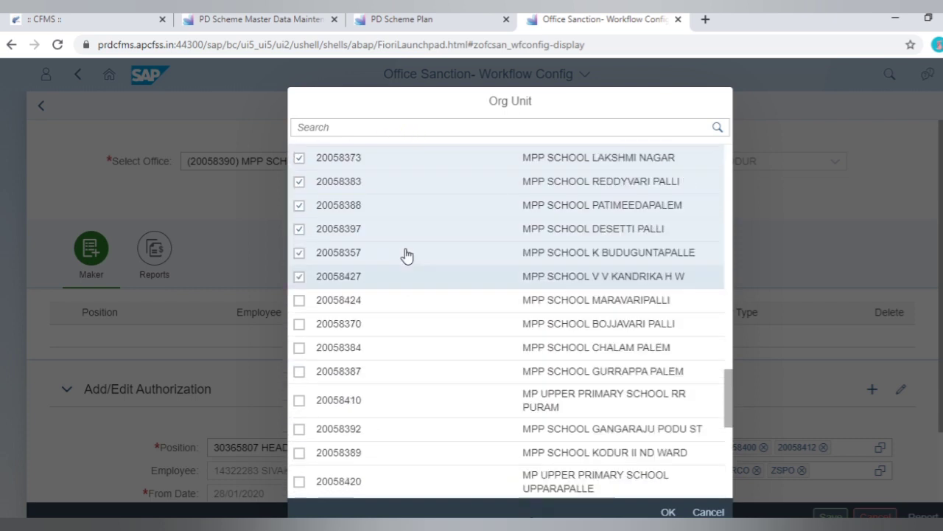
{"action": "left_click", "coordinate": [395, 289]}
{"action": "left_click", "coordinate": [389, 267]}
{"action": "left_click", "coordinate": [390, 243]}
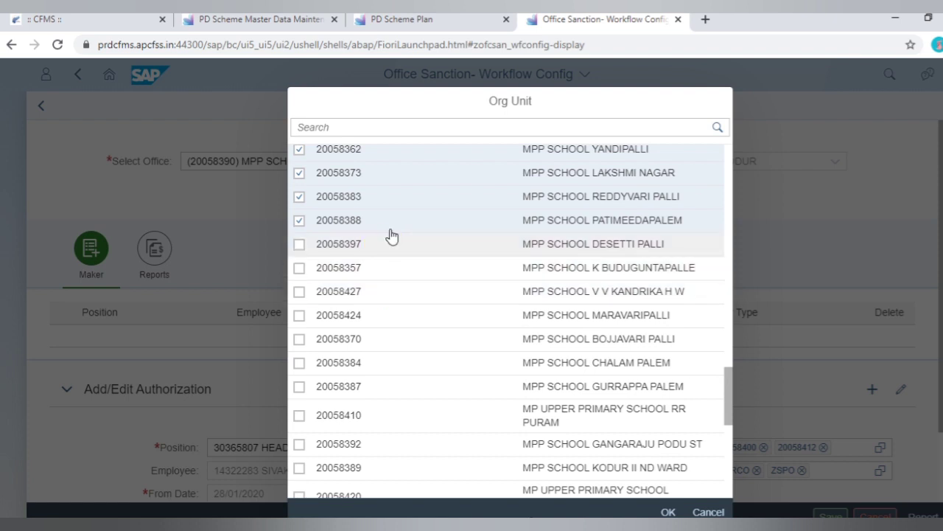
{"action": "left_click", "coordinate": [397, 219]}
{"action": "left_click", "coordinate": [399, 198]}
{"action": "left_click", "coordinate": [404, 171]}
{"action": "left_click", "coordinate": [405, 152]}
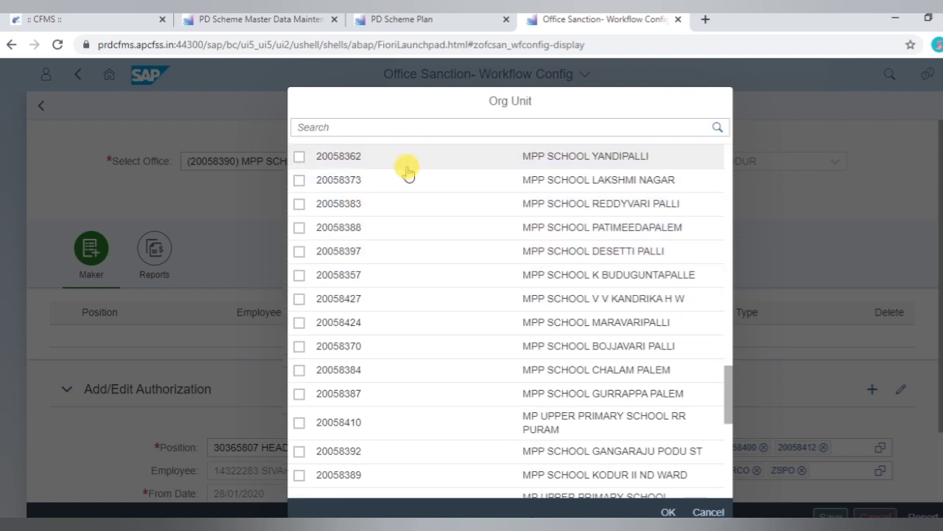
Step: Untick the remaining schools, 20058358 through 20058354, and apply 20058390 as the only org unit
{"action": "scroll", "coordinate": [409, 235], "scroll_direction": "up", "scroll_amount": 1}
{"action": "scroll", "coordinate": [409, 271], "scroll_direction": "up", "scroll_amount": 3}
{"action": "left_click", "coordinate": [394, 274]}
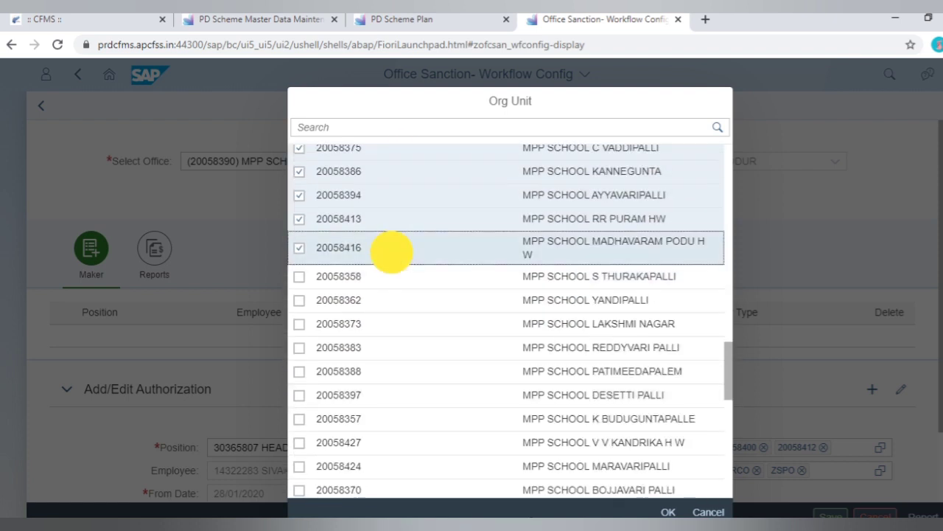
{"action": "left_click", "coordinate": [393, 246]}
{"action": "left_click", "coordinate": [395, 218]}
{"action": "left_click", "coordinate": [395, 194]}
{"action": "left_click", "coordinate": [405, 172]}
{"action": "scroll", "coordinate": [424, 218], "scroll_direction": "up", "scroll_amount": 3}
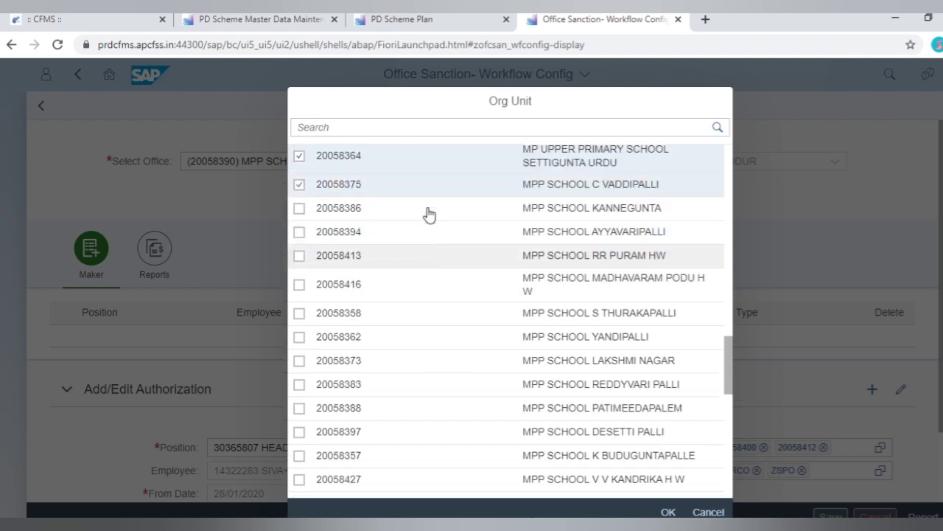
{"action": "left_click", "coordinate": [411, 220]}
{"action": "left_click", "coordinate": [406, 196]}
{"action": "left_click", "coordinate": [400, 163]}
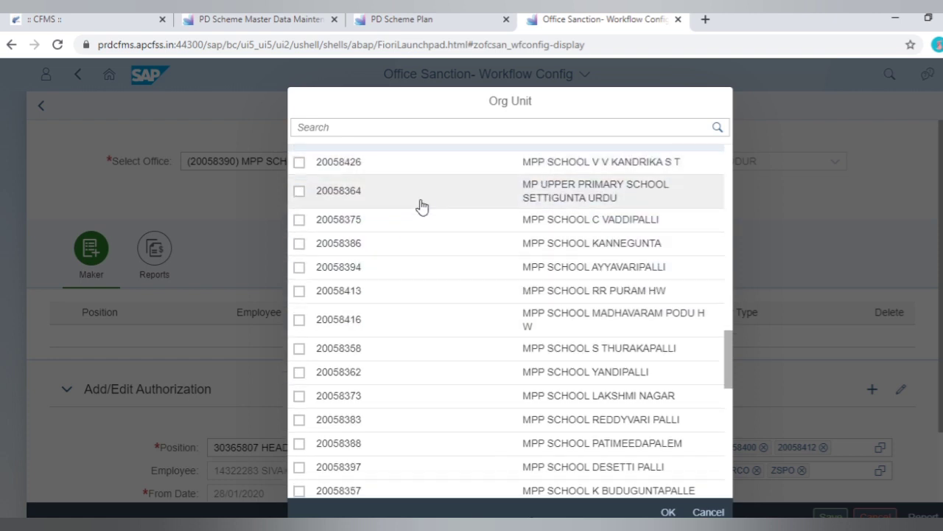
{"action": "scroll", "coordinate": [418, 211], "scroll_direction": "up", "scroll_amount": 3}
{"action": "left_click", "coordinate": [388, 354]}
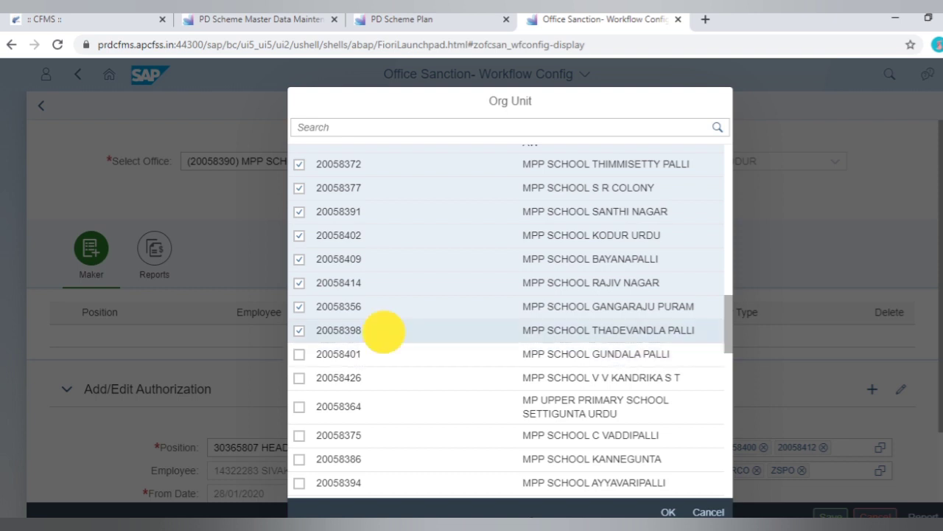
{"action": "left_click", "coordinate": [388, 328]}
{"action": "left_click", "coordinate": [386, 306]}
{"action": "left_click", "coordinate": [387, 282]}
{"action": "left_click", "coordinate": [391, 259]}
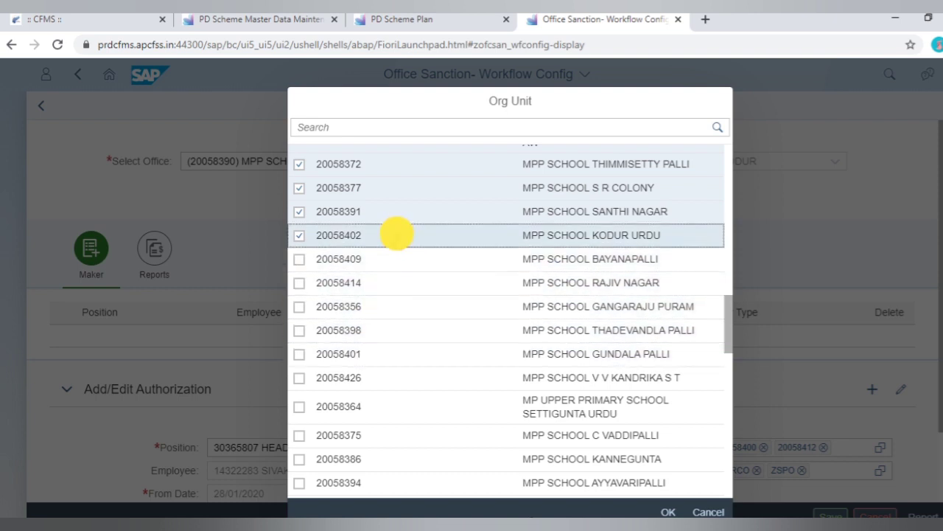
{"action": "left_click", "coordinate": [394, 235]}
{"action": "left_click", "coordinate": [400, 212]}
{"action": "left_click", "coordinate": [407, 188]}
{"action": "left_click", "coordinate": [413, 165]}
{"action": "scroll", "coordinate": [427, 217], "scroll_direction": "up", "scroll_amount": 2}
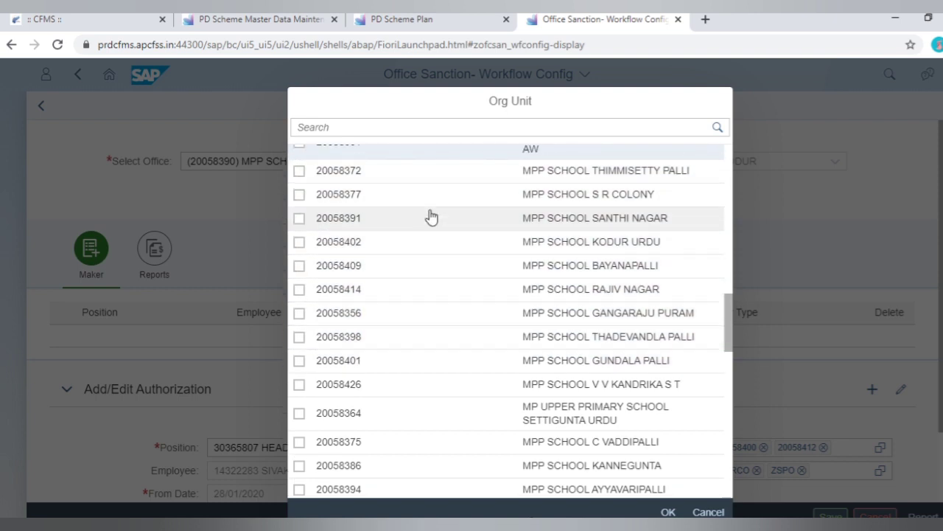
{"action": "left_click", "coordinate": [416, 212]}
{"action": "left_click", "coordinate": [415, 183]}
{"action": "scroll", "coordinate": [427, 213], "scroll_direction": "up", "scroll_amount": 5}
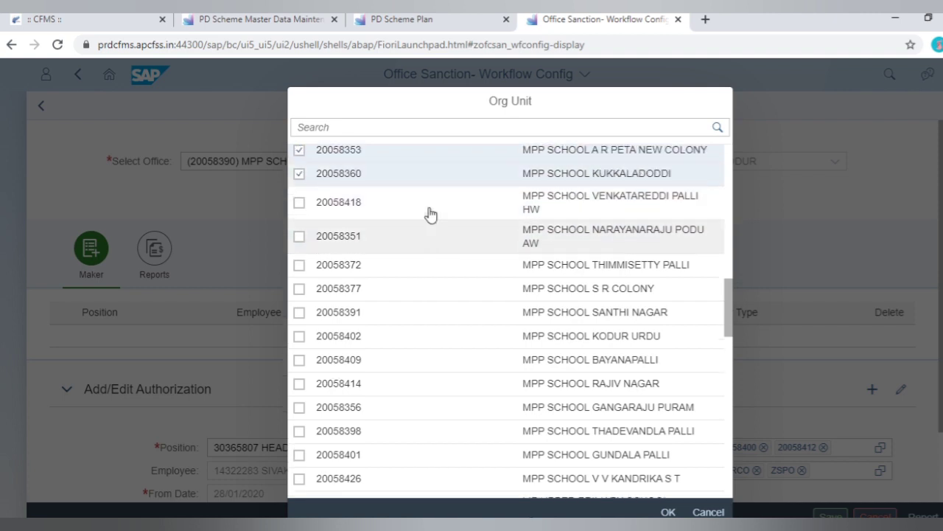
{"action": "left_click", "coordinate": [388, 361]}
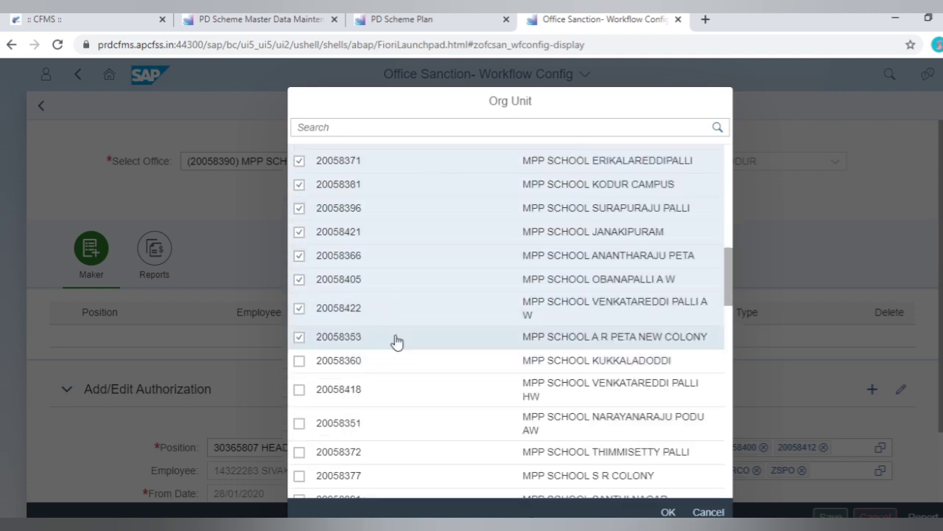
{"action": "left_click", "coordinate": [395, 337]}
{"action": "left_click", "coordinate": [396, 317]}
{"action": "left_click", "coordinate": [402, 278]}
{"action": "left_click", "coordinate": [406, 256]}
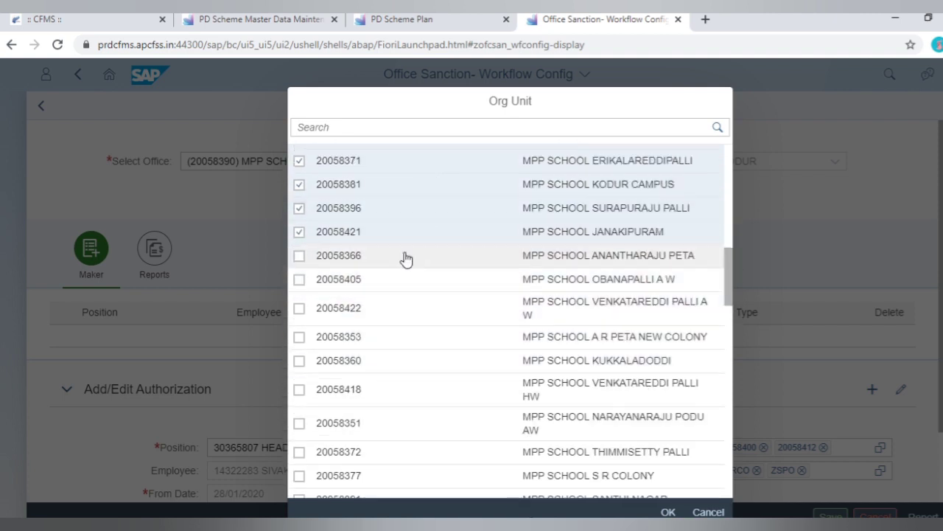
{"action": "left_click", "coordinate": [404, 230]}
{"action": "left_click", "coordinate": [409, 209]}
{"action": "left_click", "coordinate": [422, 184]}
{"action": "left_click", "coordinate": [426, 162]}
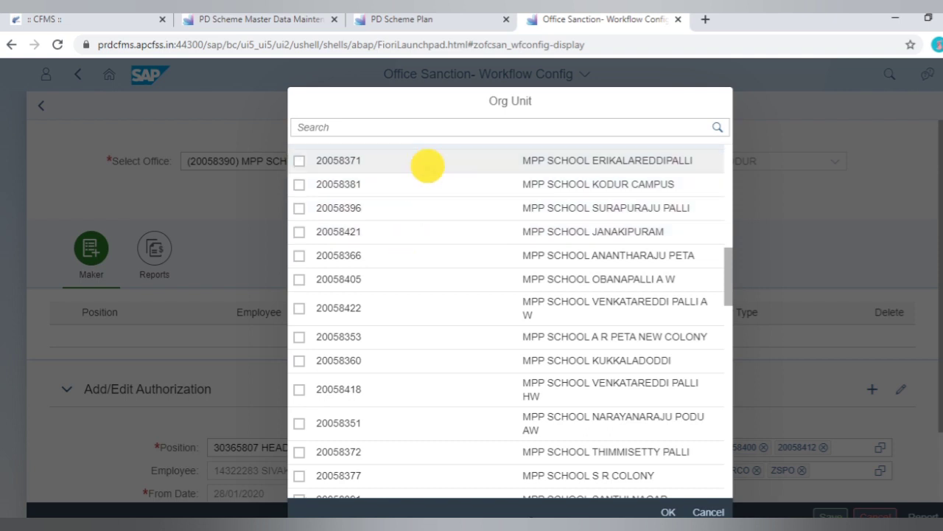
{"action": "scroll", "coordinate": [424, 229], "scroll_direction": "up", "scroll_amount": 1}
{"action": "scroll", "coordinate": [424, 236], "scroll_direction": "up", "scroll_amount": 3}
{"action": "left_click", "coordinate": [391, 305]}
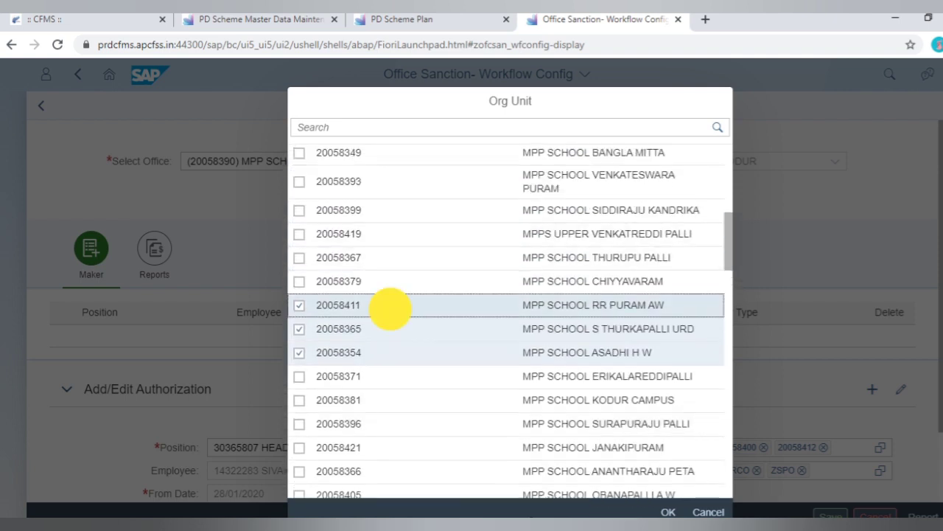
{"action": "left_click", "coordinate": [394, 338]}
{"action": "left_click", "coordinate": [407, 354]}
{"action": "scroll", "coordinate": [415, 358], "scroll_direction": "up", "scroll_amount": 10}
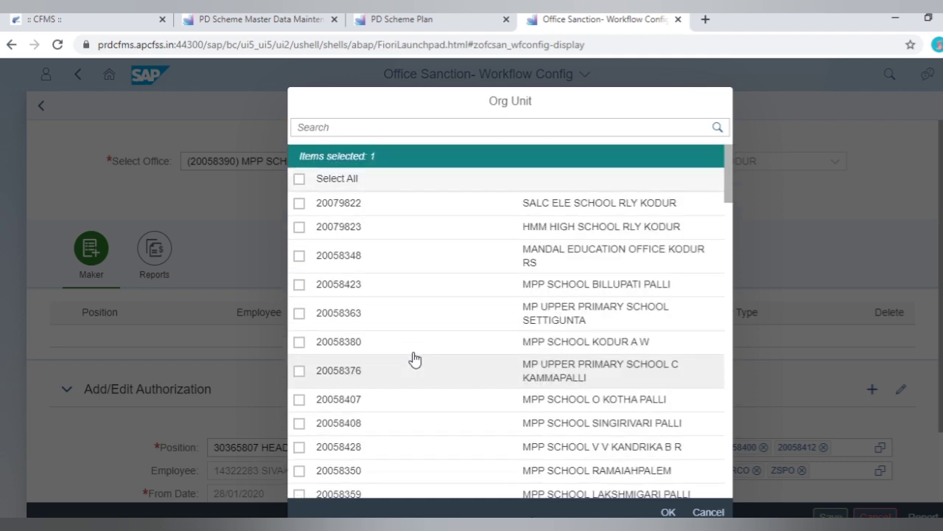
{"action": "scroll", "coordinate": [442, 374], "scroll_direction": "down", "scroll_amount": 5}
{"action": "left_click", "coordinate": [658, 511]}
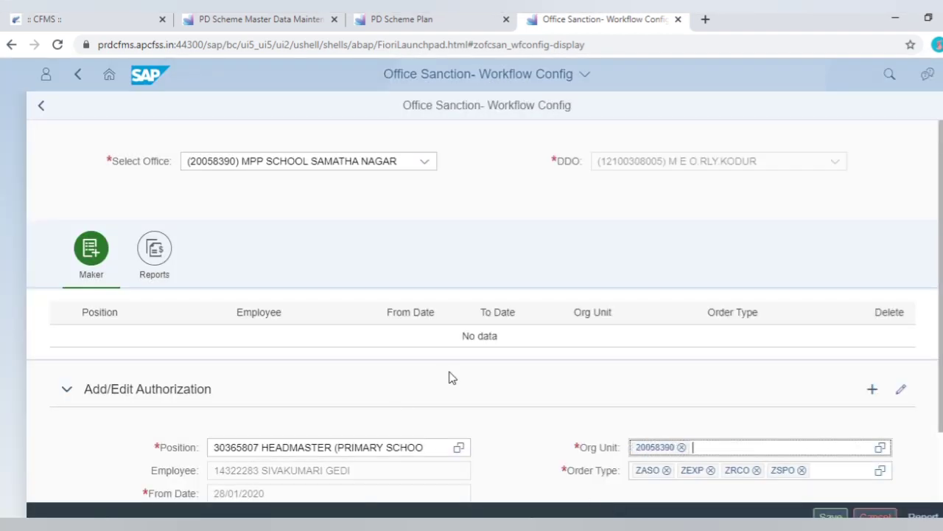
Step: Accept the responsibilities declaration and save the headmaster authorization for org unit 20058390
{"action": "scroll", "coordinate": [452, 378], "scroll_direction": "down", "scroll_amount": 2}
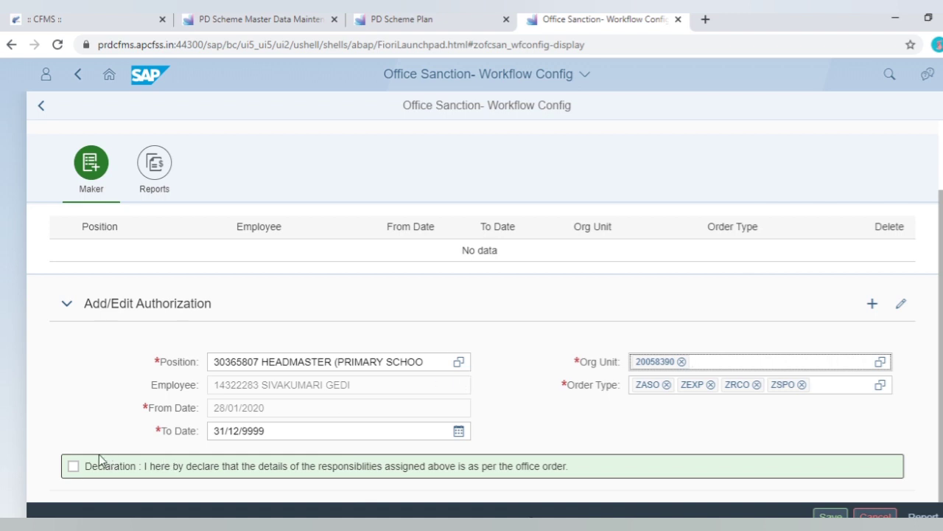
{"action": "left_click", "coordinate": [73, 466]}
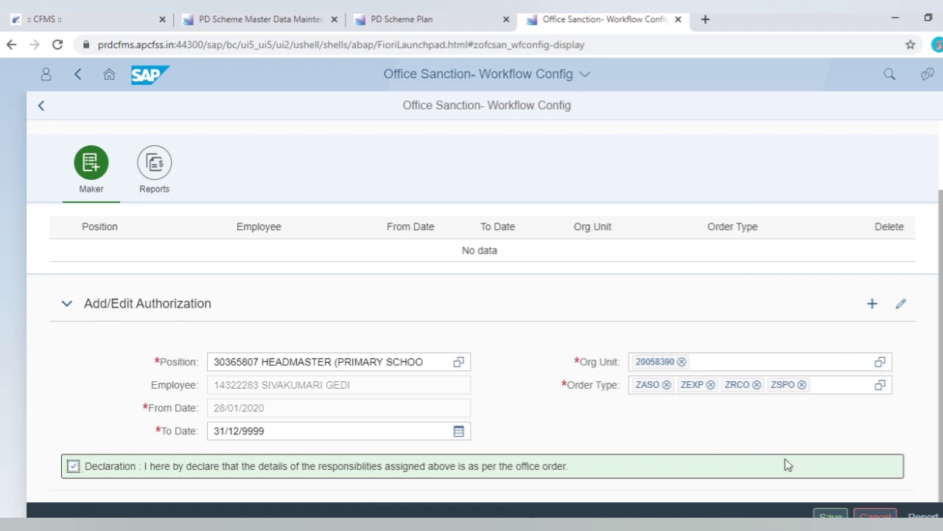
{"action": "left_click", "coordinate": [824, 516]}
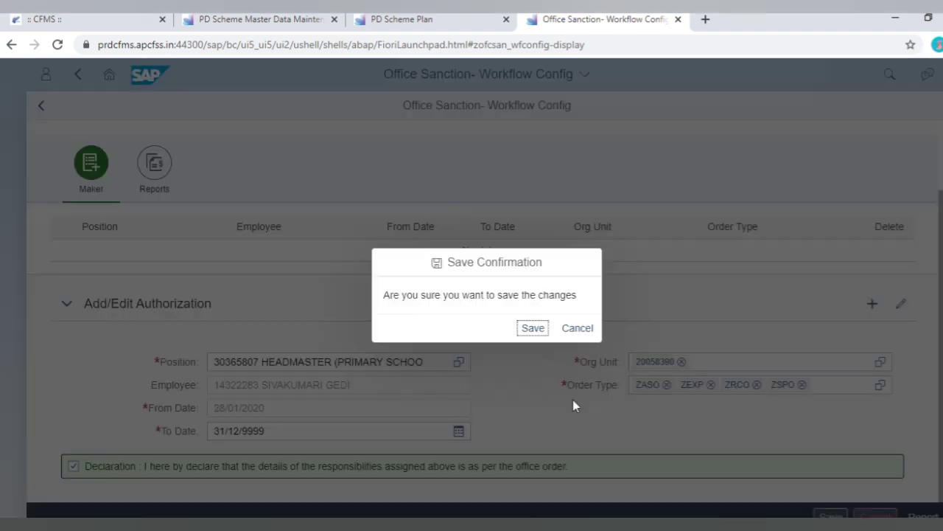
{"action": "left_click", "coordinate": [532, 330]}
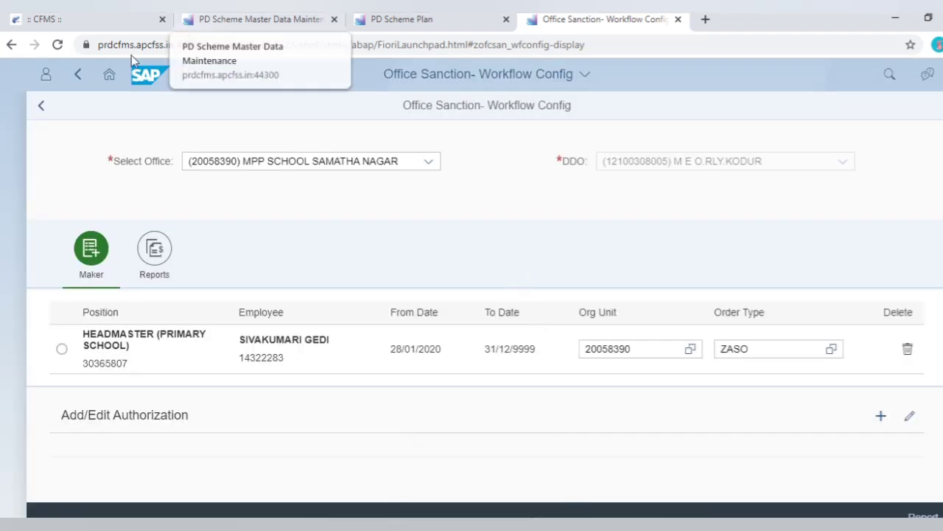
Step: Reload the workflow configuration, look at order type ZEXP, cancel to keep ZASO, and return Home
{"action": "left_click", "coordinate": [58, 44]}
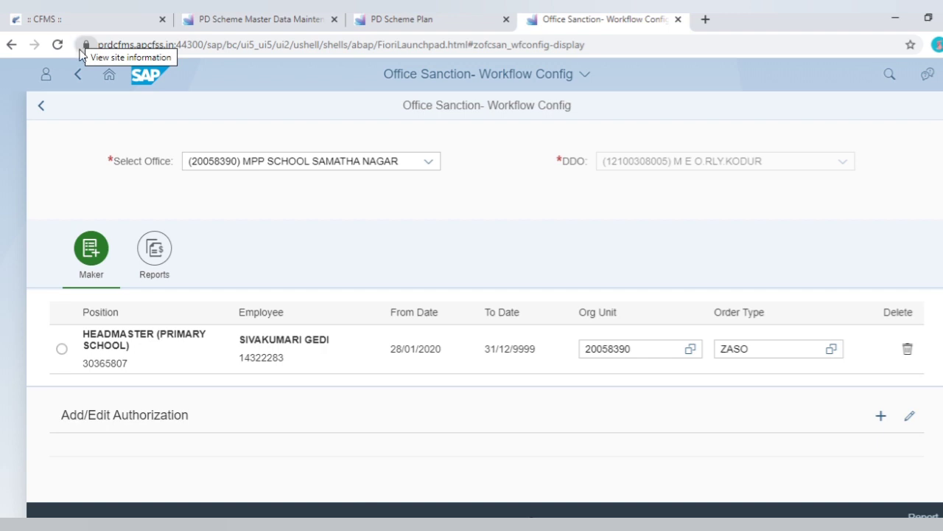
{"action": "left_click", "coordinate": [821, 344]}
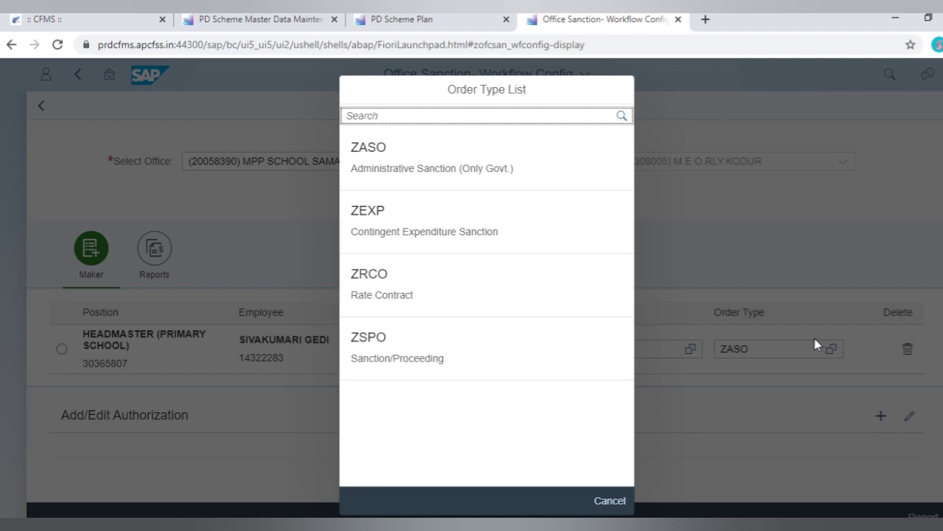
{"action": "left_click", "coordinate": [486, 227]}
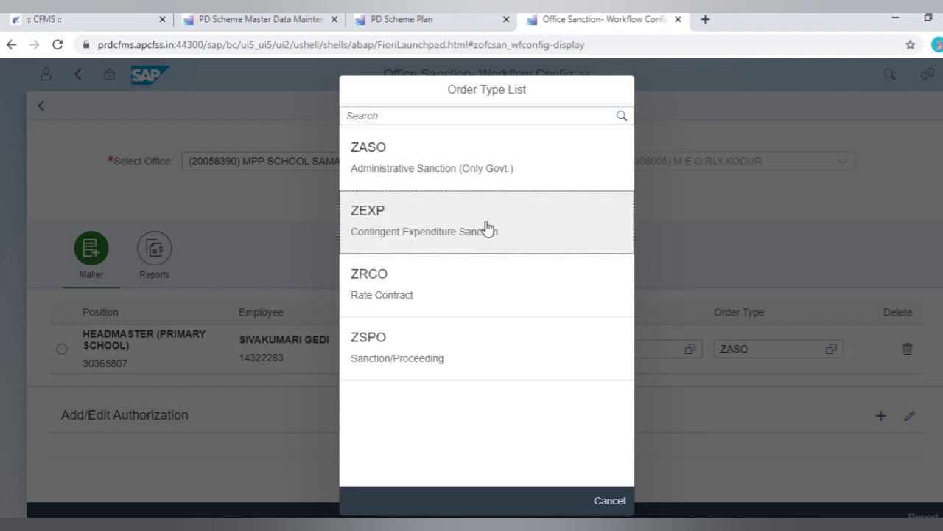
{"action": "left_click", "coordinate": [486, 227]}
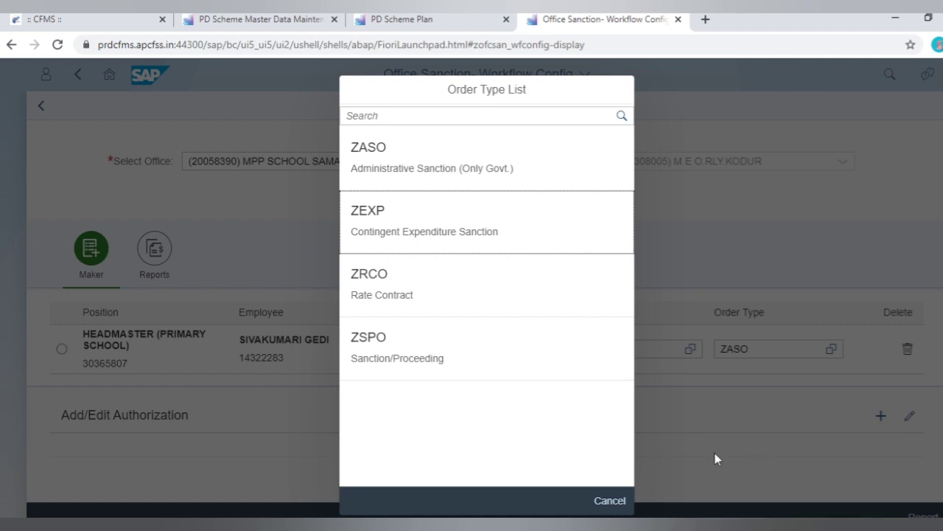
{"action": "left_click", "coordinate": [613, 504]}
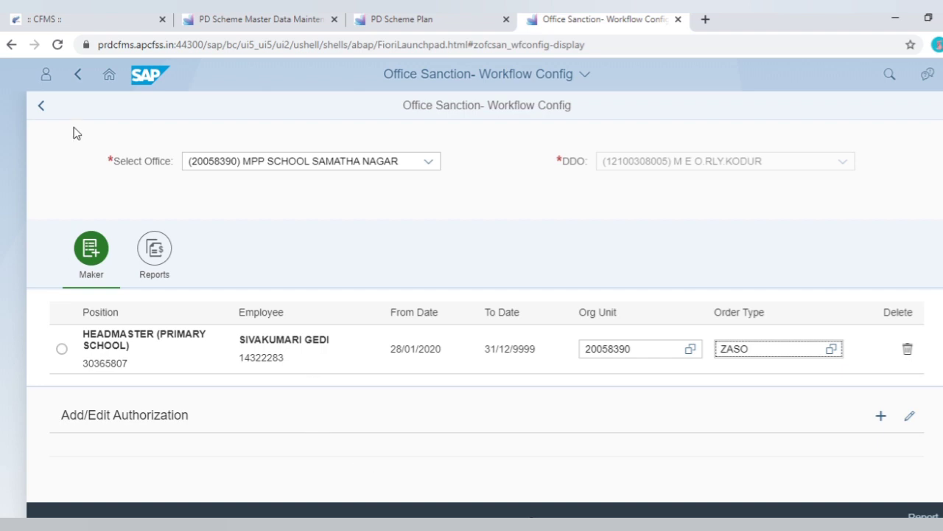
{"action": "left_click", "coordinate": [110, 74]}
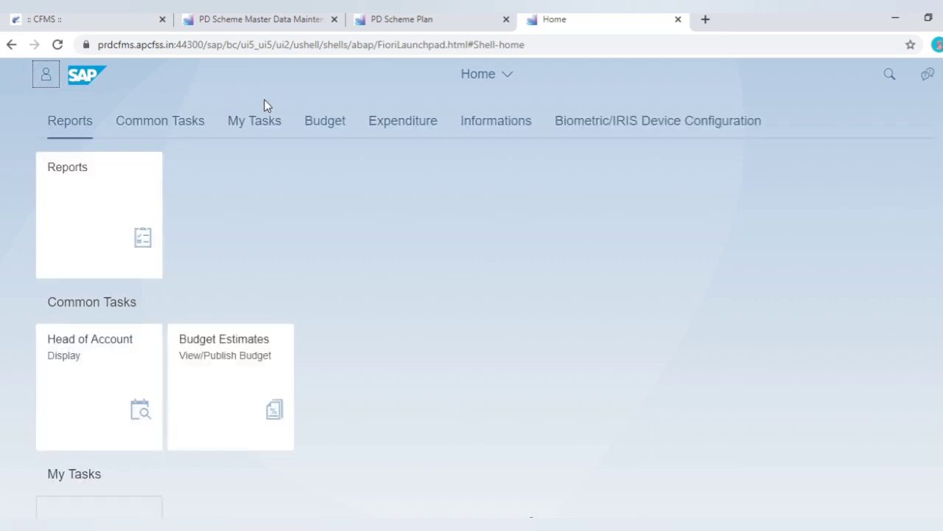
Step: Open the Contingent Expenditure (Sanction Management) tile from the Expenditure apps
{"action": "left_click", "coordinate": [409, 127]}
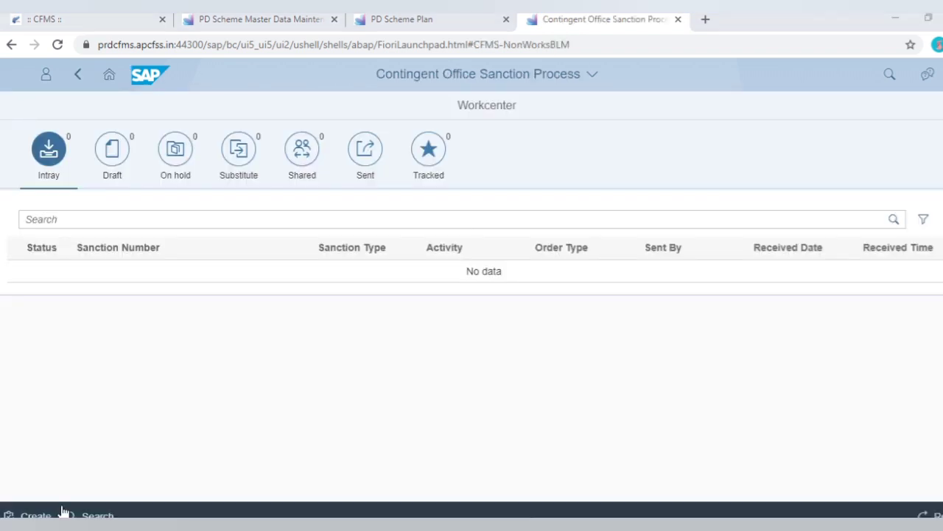
{"action": "left_click", "coordinate": [77, 75]}
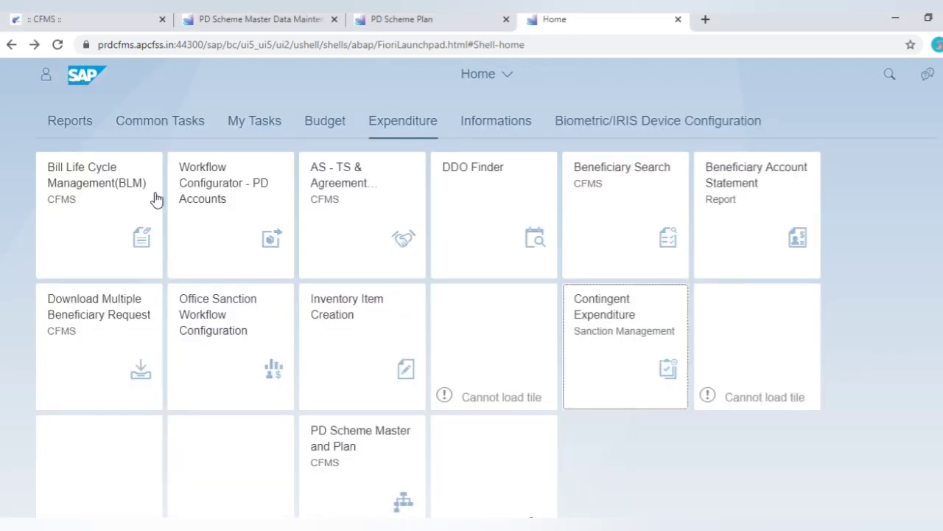
{"action": "left_click", "coordinate": [653, 324]}
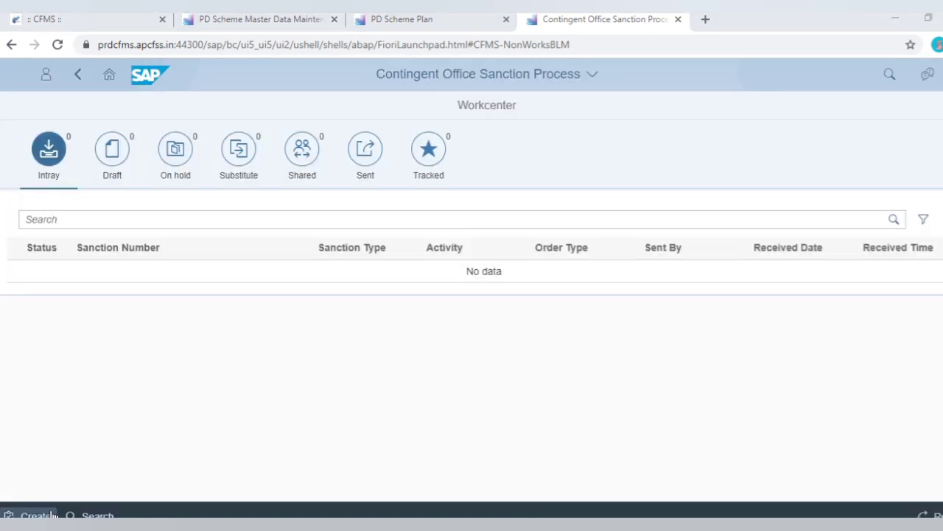
Step: Create a new sanction order under Non Works Sanction Orders > Contingent Expenditure Sanction
{"action": "left_click", "coordinate": [33, 515]}
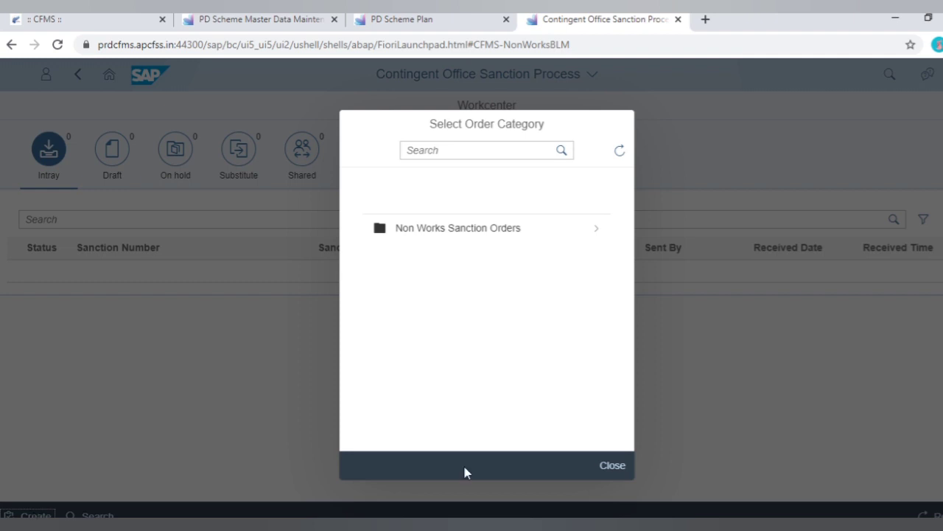
{"action": "left_click", "coordinate": [554, 230]}
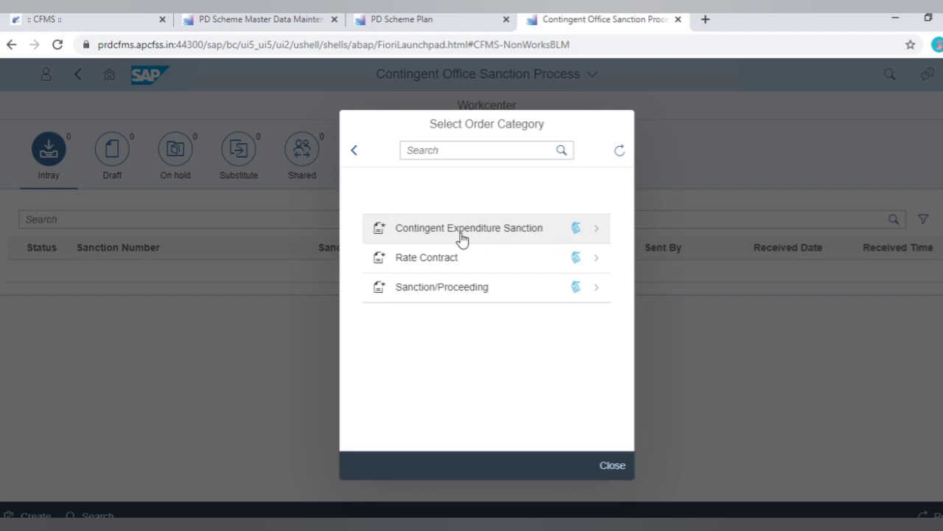
{"action": "left_click", "coordinate": [542, 225]}
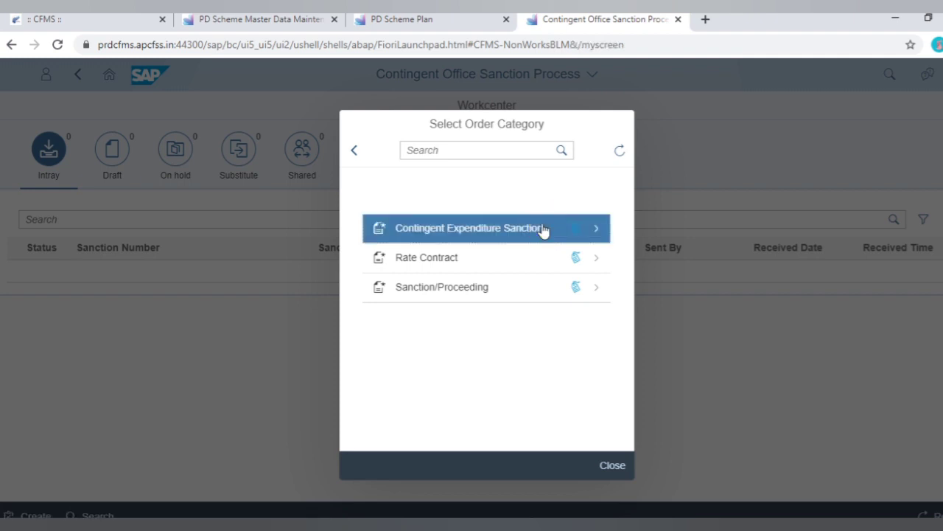
{"action": "left_click", "coordinate": [575, 228]}
{"action": "left_click", "coordinate": [569, 231]}
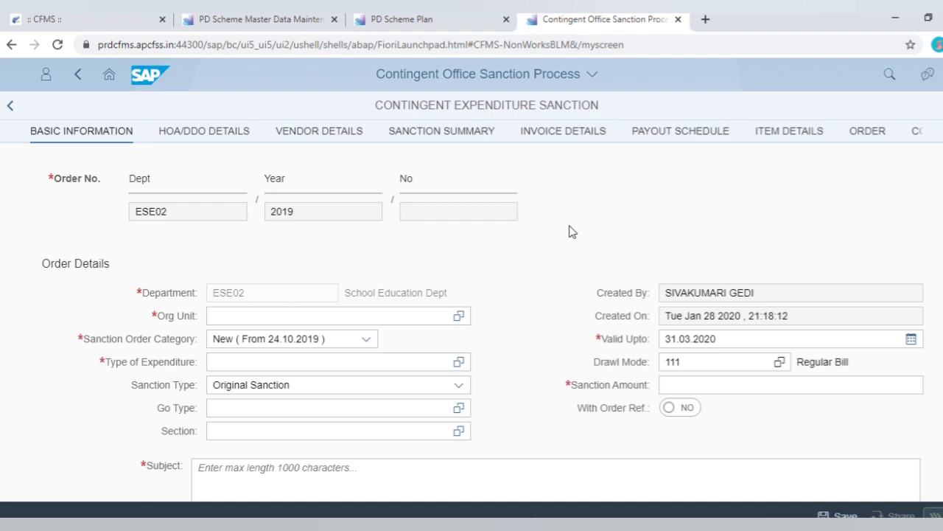
Step: Set the org unit to 20058390 and browse the Type of Expenditure list
{"action": "left_click", "coordinate": [456, 317]}
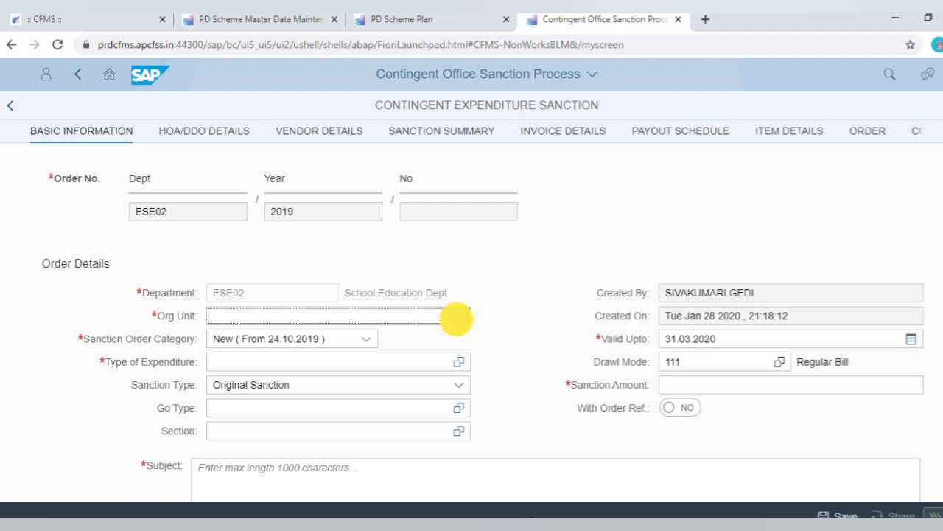
{"action": "left_click", "coordinate": [504, 167]}
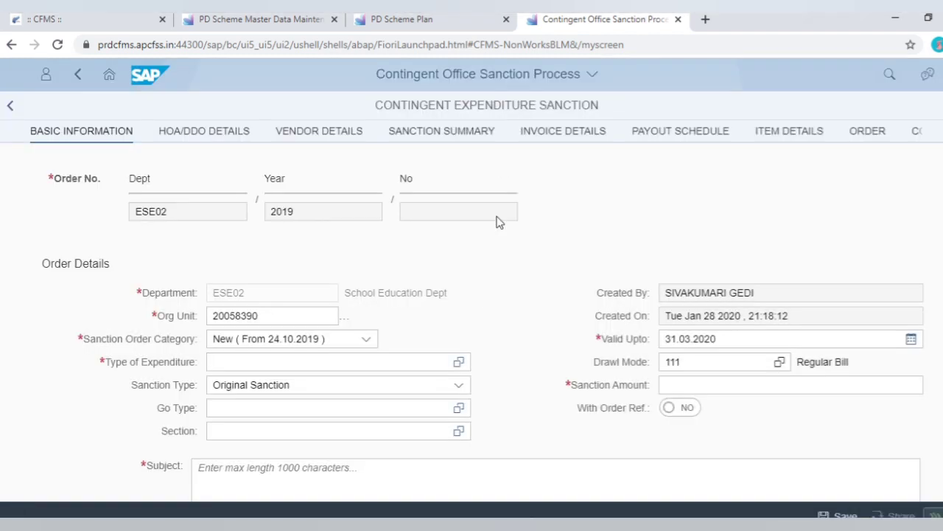
{"action": "left_click", "coordinate": [457, 362]}
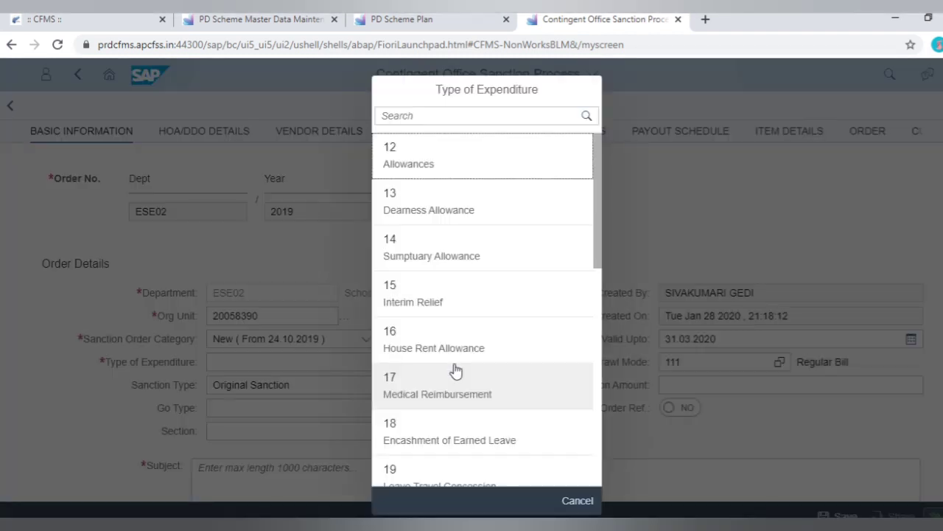
{"action": "scroll", "coordinate": [457, 367], "scroll_direction": "down", "scroll_amount": 5}
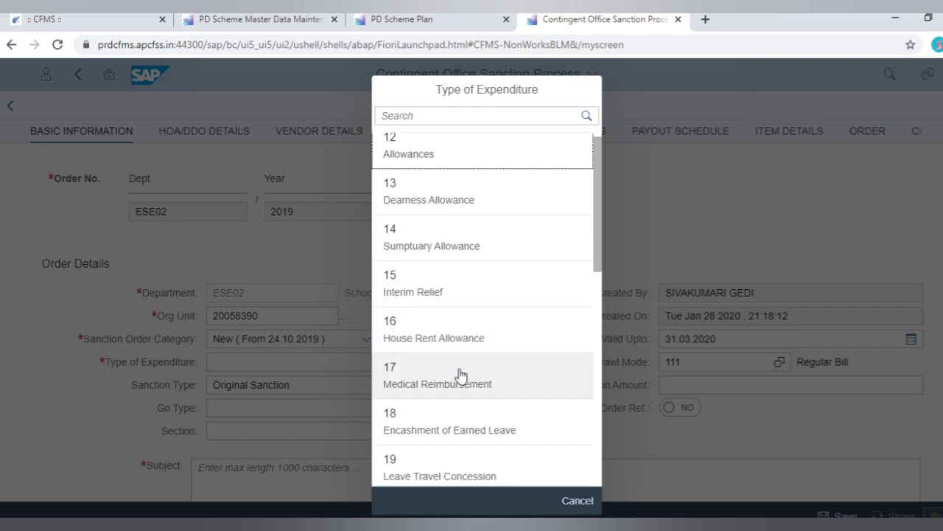
{"action": "scroll", "coordinate": [463, 376], "scroll_direction": "down", "scroll_amount": 1}
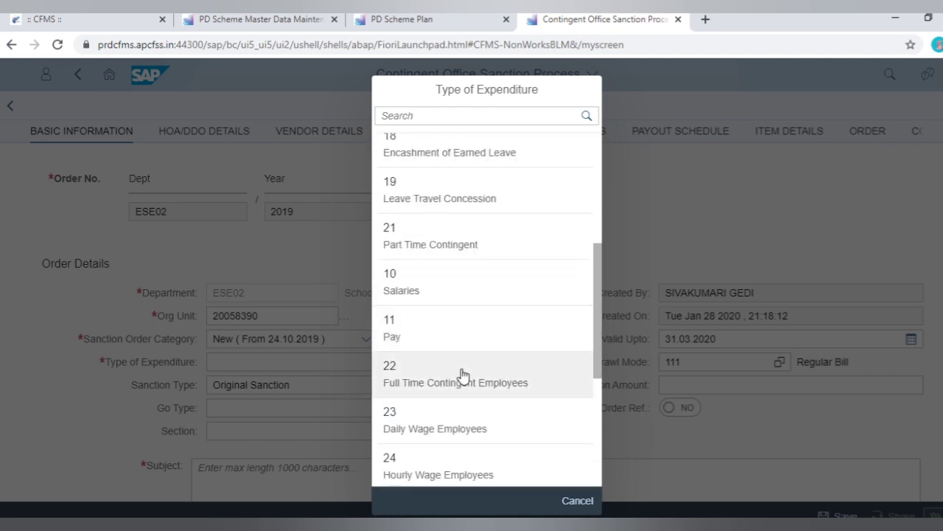
{"action": "scroll", "coordinate": [463, 376], "scroll_direction": "down", "scroll_amount": 2}
{"action": "scroll", "coordinate": [463, 376], "scroll_direction": "down", "scroll_amount": 1}
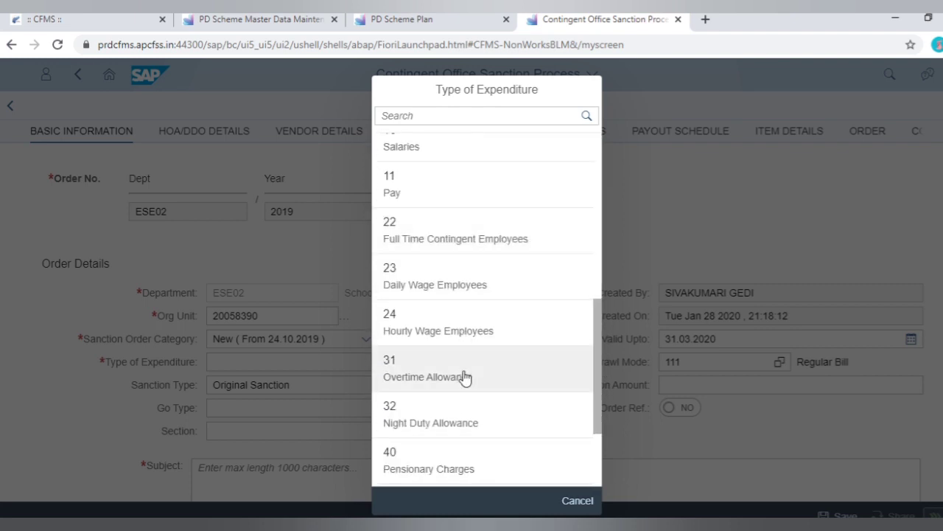
{"action": "scroll", "coordinate": [465, 376], "scroll_direction": "down", "scroll_amount": 3}
{"action": "scroll", "coordinate": [465, 377], "scroll_direction": "down", "scroll_amount": 7}
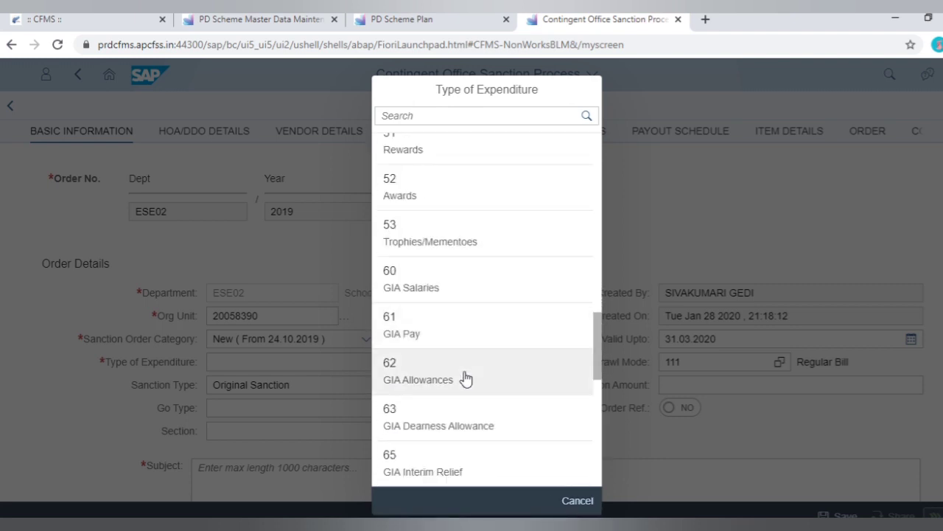
{"action": "scroll", "coordinate": [467, 378], "scroll_direction": "down", "scroll_amount": 7}
{"action": "scroll", "coordinate": [474, 380], "scroll_direction": "down", "scroll_amount": 8}
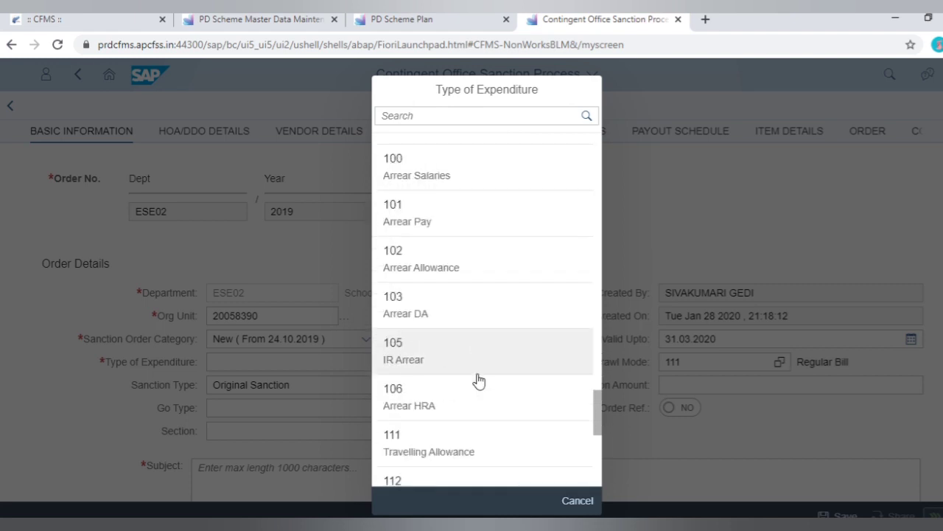
{"action": "scroll", "coordinate": [481, 381], "scroll_direction": "down", "scroll_amount": 10}
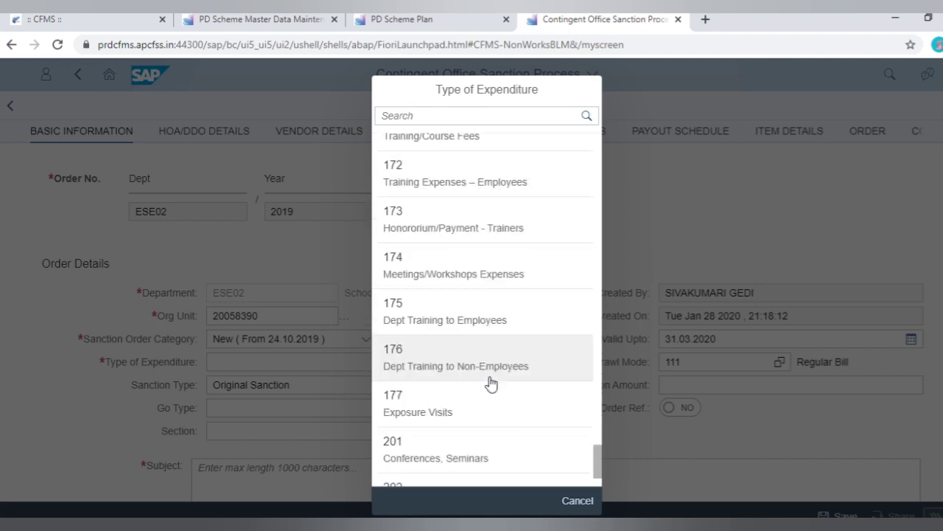
{"action": "scroll", "coordinate": [490, 384], "scroll_direction": "down", "scroll_amount": 3}
{"action": "scroll", "coordinate": [491, 384], "scroll_direction": "down", "scroll_amount": 15}
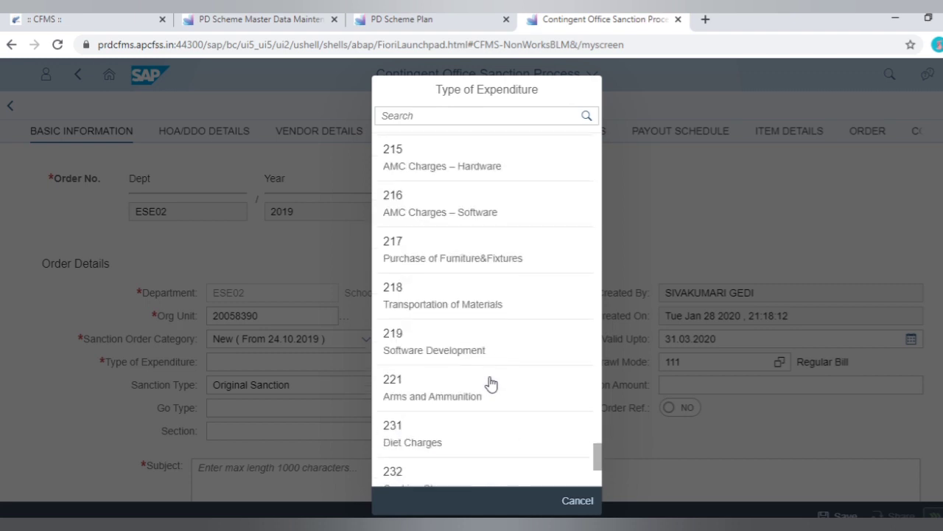
{"action": "scroll", "coordinate": [514, 399], "scroll_direction": "down", "scroll_amount": 15}
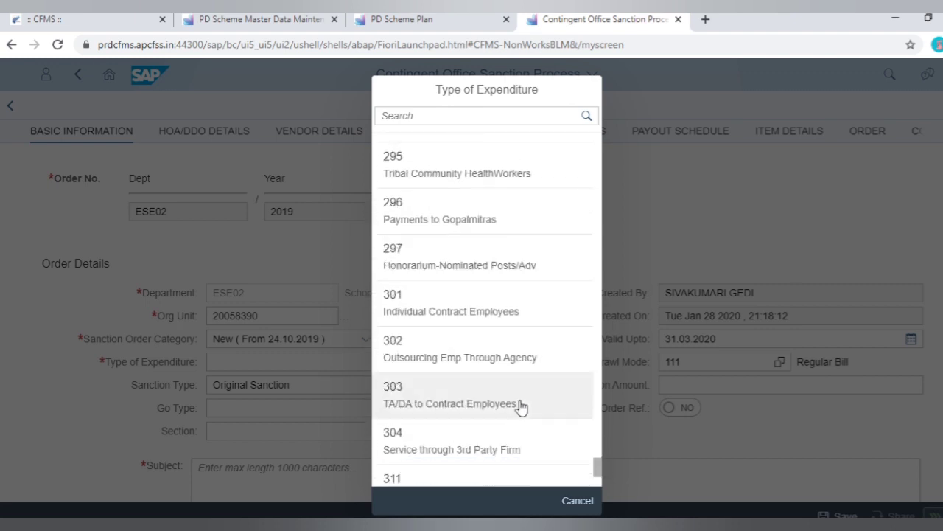
{"action": "scroll", "coordinate": [527, 413], "scroll_direction": "down", "scroll_amount": 10}
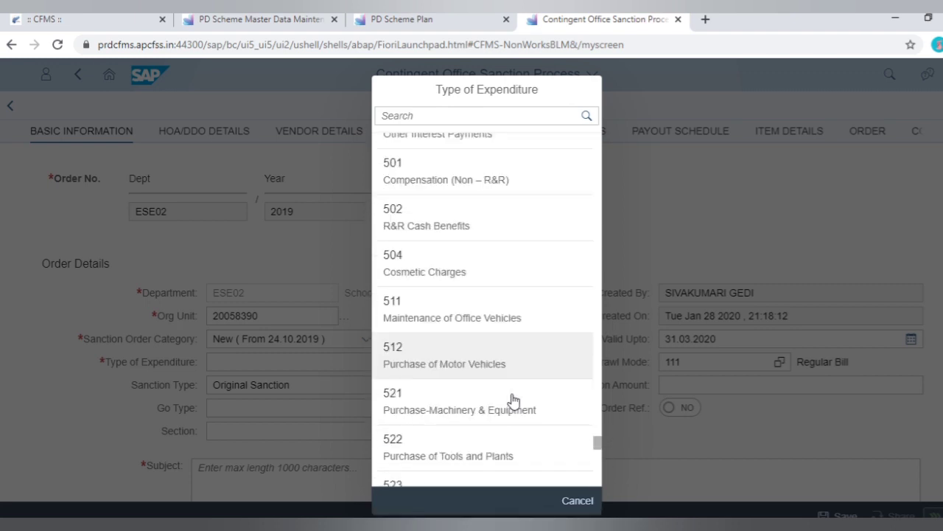
Step: Search expenditure types for 0627, clear the search, and pick 135 Consumables/Stationery
{"action": "left_click", "coordinate": [518, 118]}
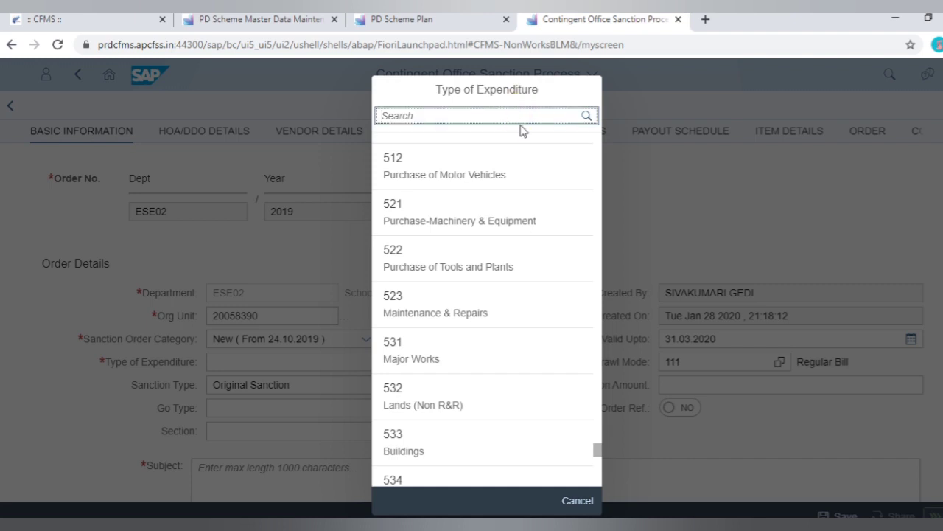
{"action": "type", "text": "062"}
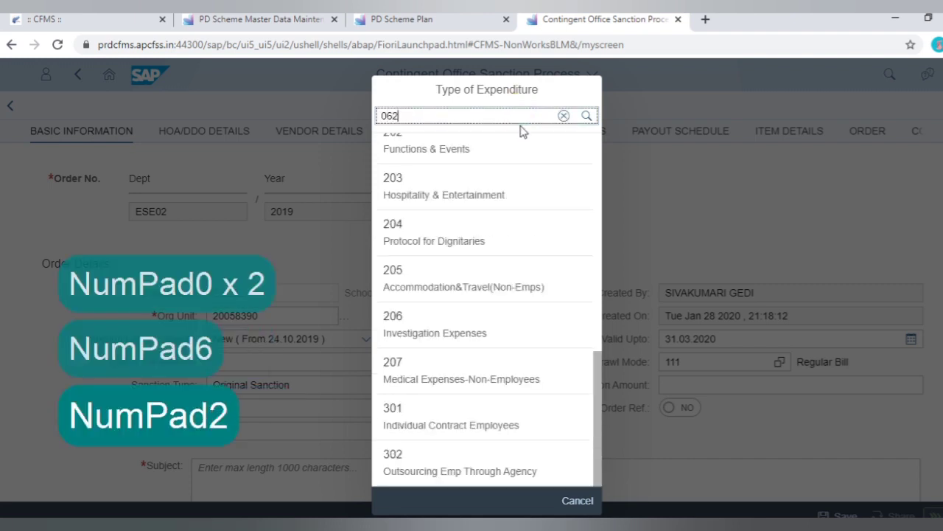
{"action": "type", "text": "7"}
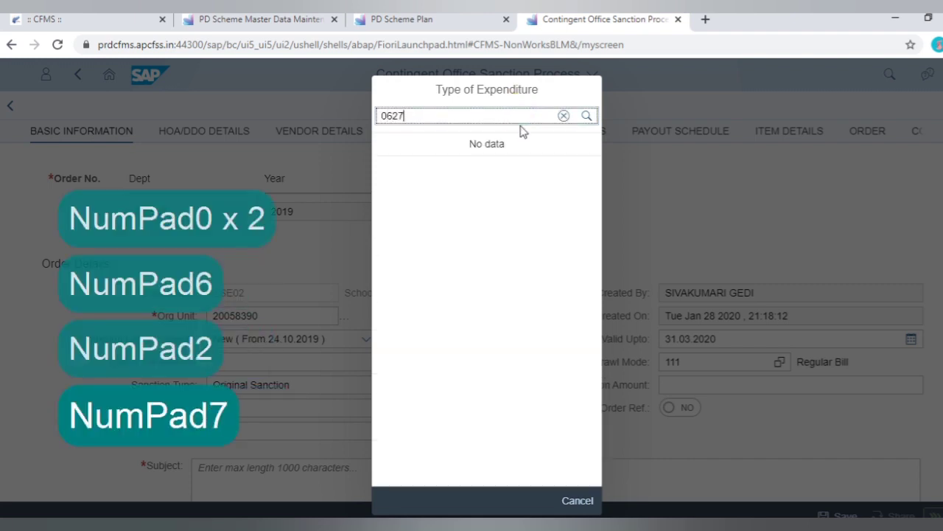
{"action": "left_click", "coordinate": [586, 116]}
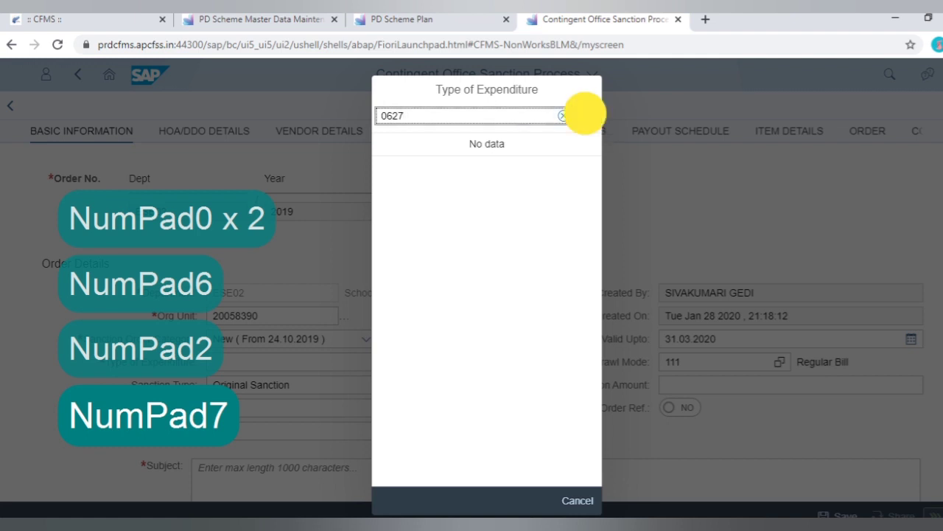
{"action": "left_click", "coordinate": [563, 118]}
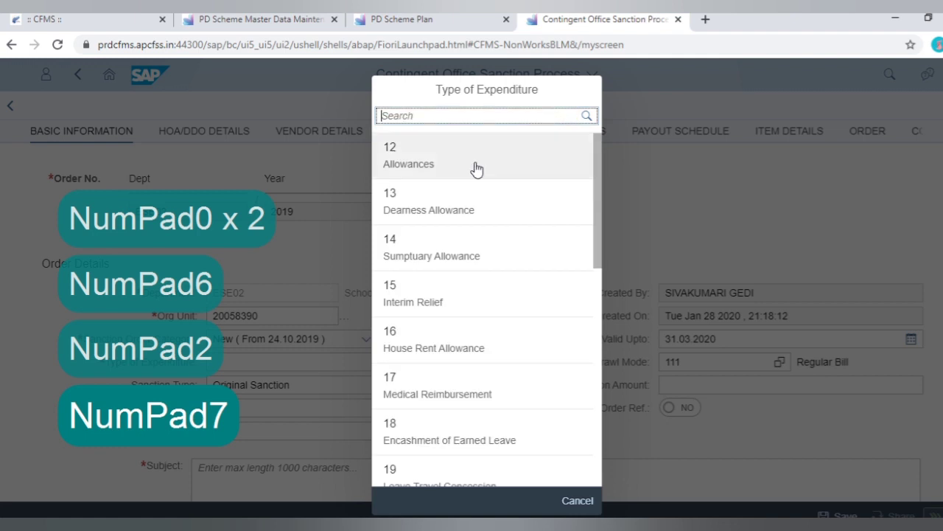
{"action": "scroll", "coordinate": [415, 250], "scroll_direction": "down", "scroll_amount": 6}
{"action": "scroll", "coordinate": [460, 316], "scroll_direction": "down", "scroll_amount": 12}
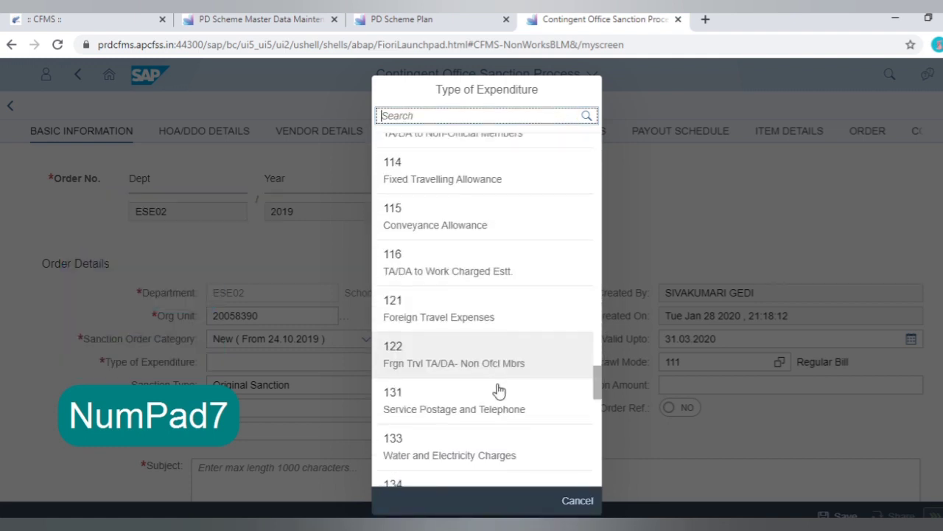
{"action": "scroll", "coordinate": [499, 390], "scroll_direction": "down", "scroll_amount": 5}
{"action": "left_click", "coordinate": [515, 202]}
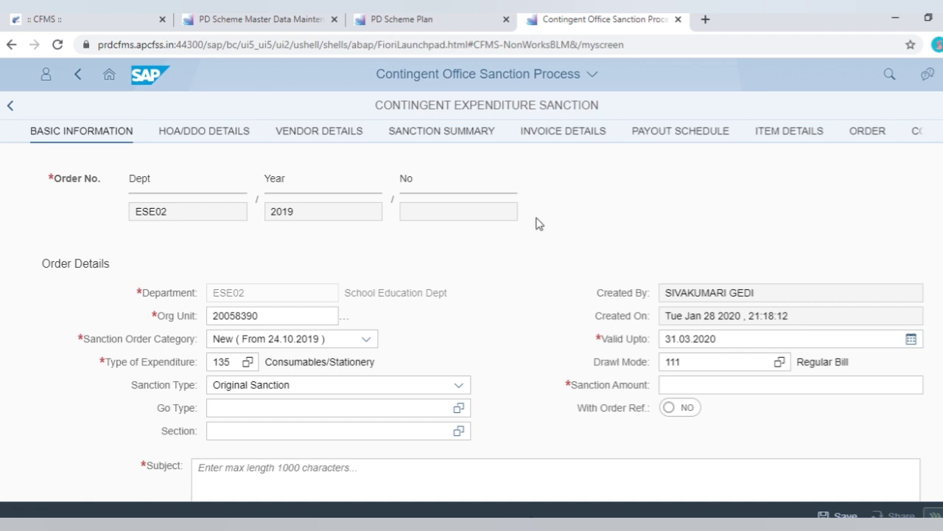
Step: Scroll through the form sections and select the Sanction Amount field
{"action": "scroll", "coordinate": [522, 315], "scroll_direction": "down", "scroll_amount": 1}
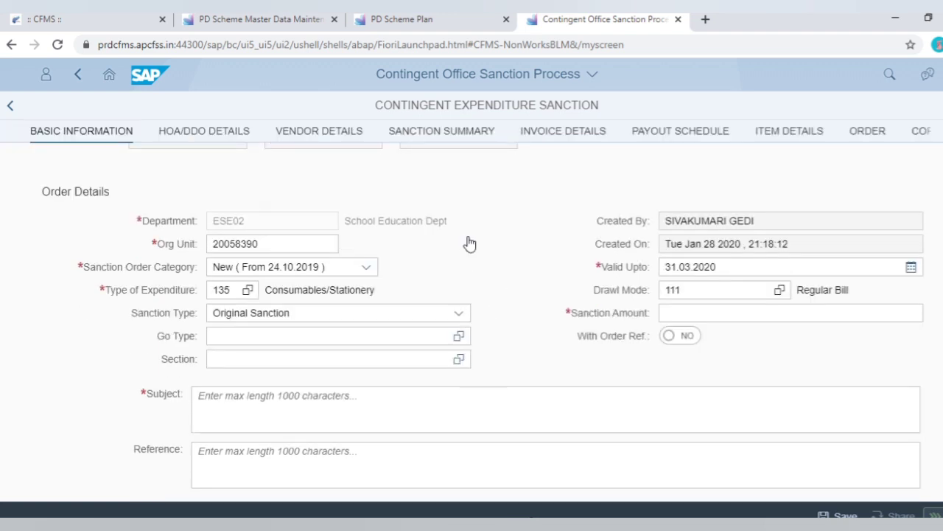
{"action": "scroll", "coordinate": [480, 258], "scroll_direction": "down", "scroll_amount": 1}
{"action": "scroll", "coordinate": [480, 263], "scroll_direction": "down", "scroll_amount": 2}
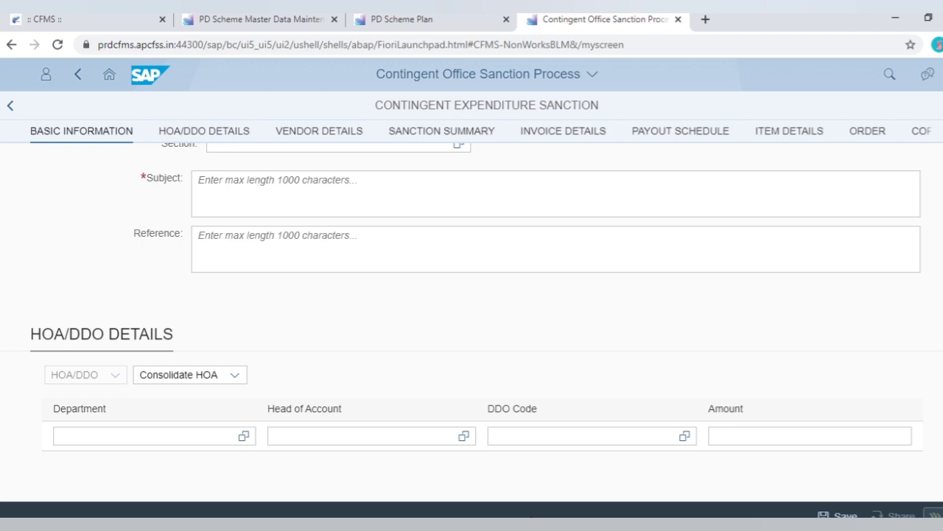
{"action": "scroll", "coordinate": [407, 269], "scroll_direction": "down", "scroll_amount": 4}
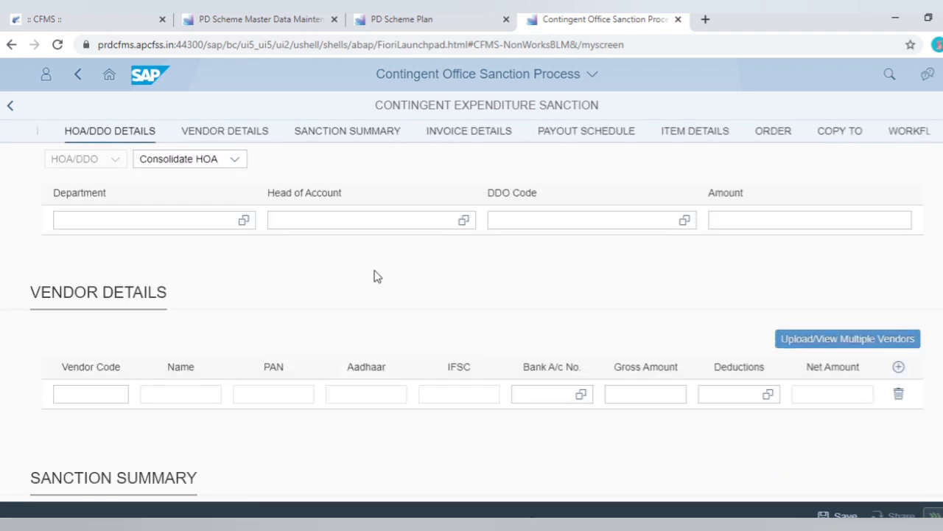
{"action": "scroll", "coordinate": [373, 276], "scroll_direction": "down", "scroll_amount": 2}
{"action": "scroll", "coordinate": [370, 276], "scroll_direction": "down", "scroll_amount": 7}
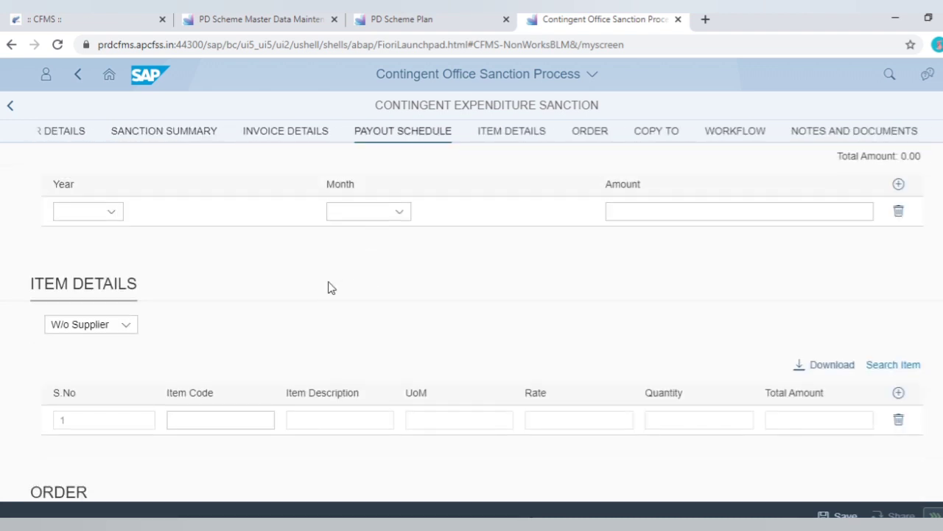
{"action": "scroll", "coordinate": [329, 286], "scroll_direction": "up", "scroll_amount": 11}
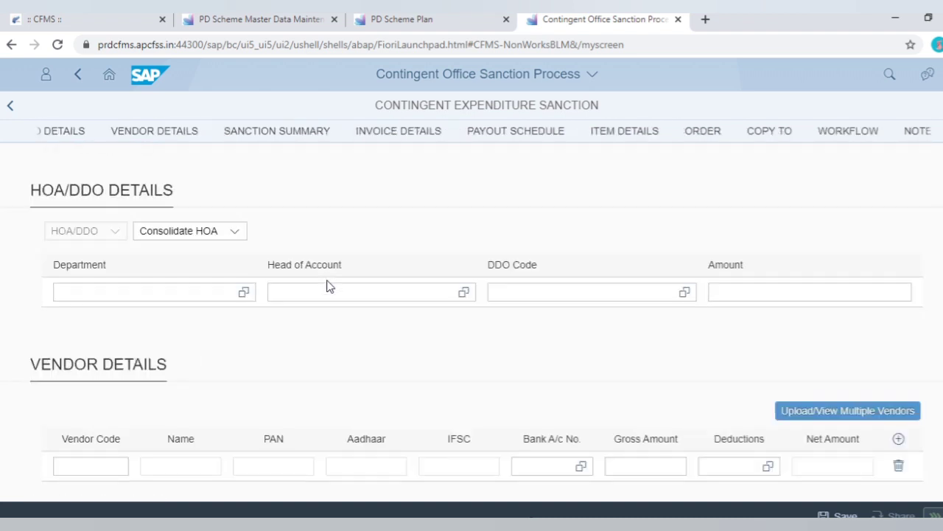
{"action": "scroll", "coordinate": [327, 286], "scroll_direction": "up", "scroll_amount": 5}
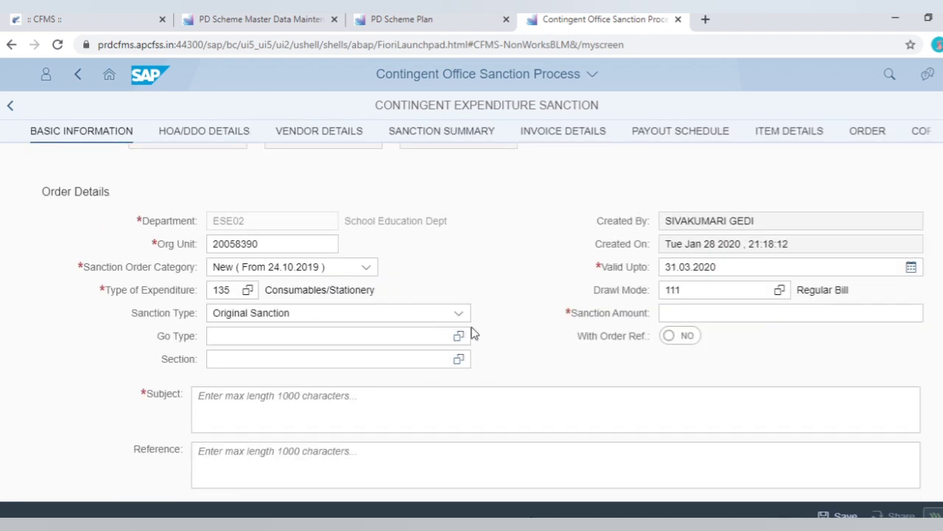
{"action": "scroll", "coordinate": [337, 372], "scroll_direction": "down", "scroll_amount": 1}
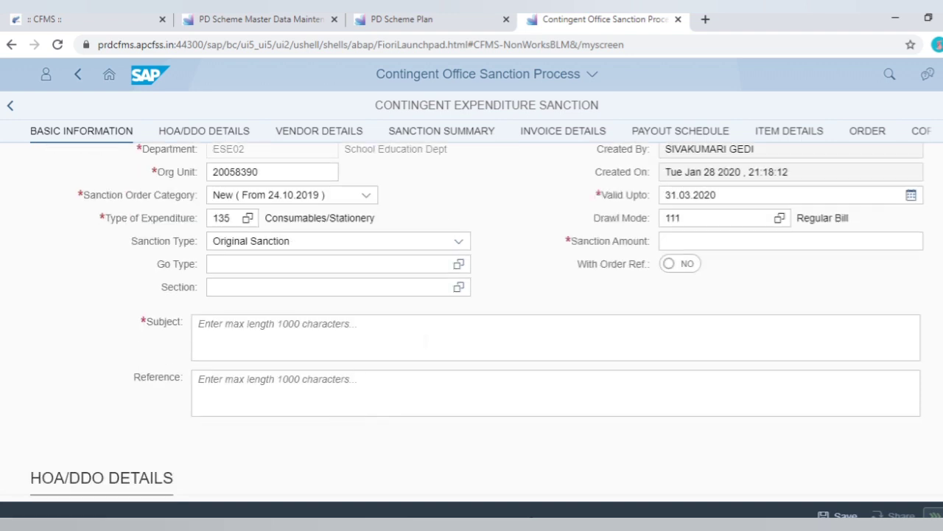
{"action": "scroll", "coordinate": [439, 372], "scroll_direction": "up", "scroll_amount": 1}
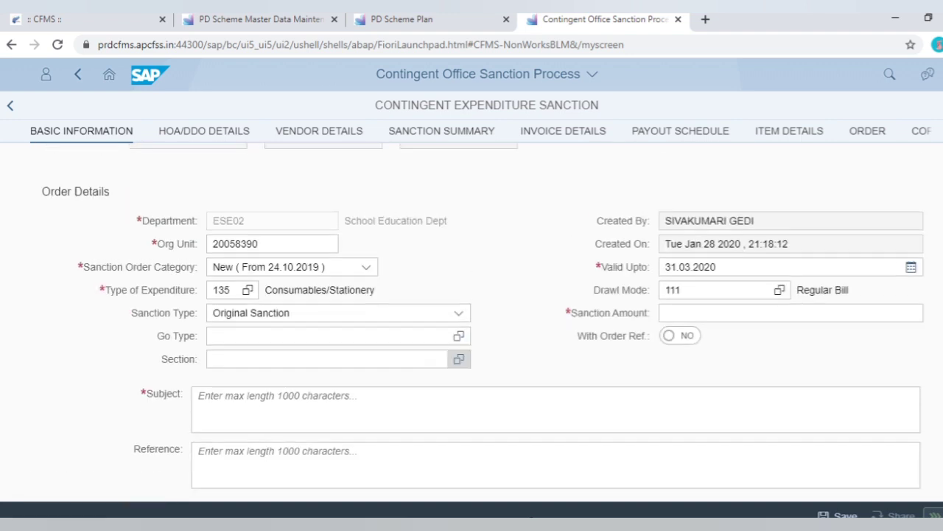
{"action": "scroll", "coordinate": [425, 365], "scroll_direction": "up", "scroll_amount": 1}
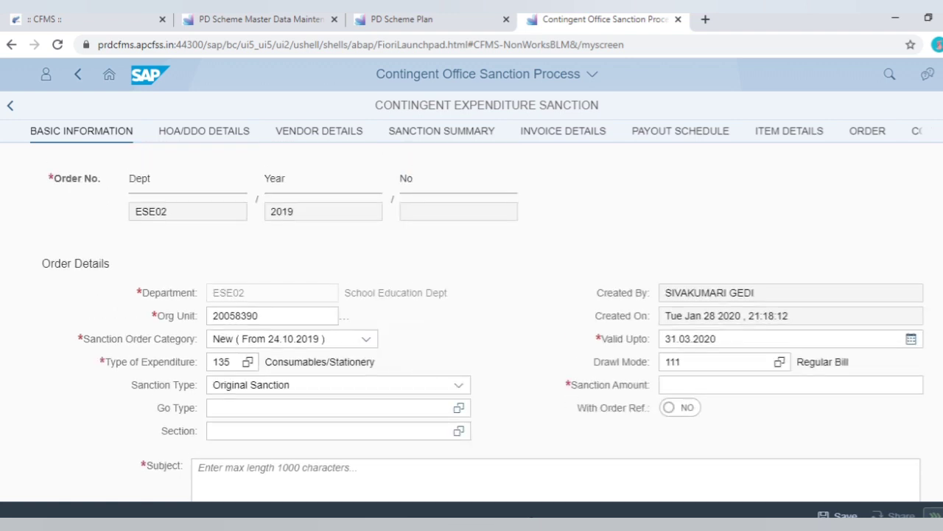
{"action": "left_click", "coordinate": [761, 384]}
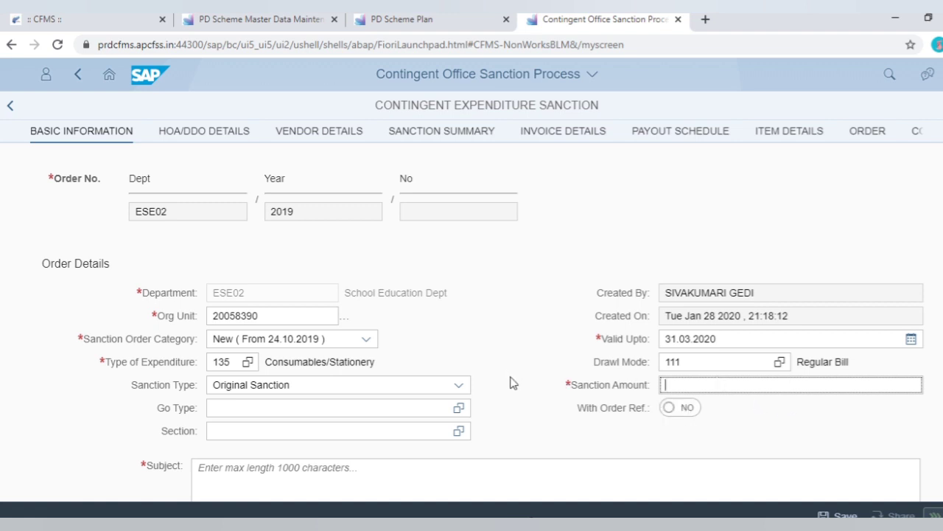
Step: Open the Department value list in the HOA/DDO Details row
{"action": "scroll", "coordinate": [509, 381], "scroll_direction": "down", "scroll_amount": 1}
{"action": "scroll", "coordinate": [511, 378], "scroll_direction": "up", "scroll_amount": 1}
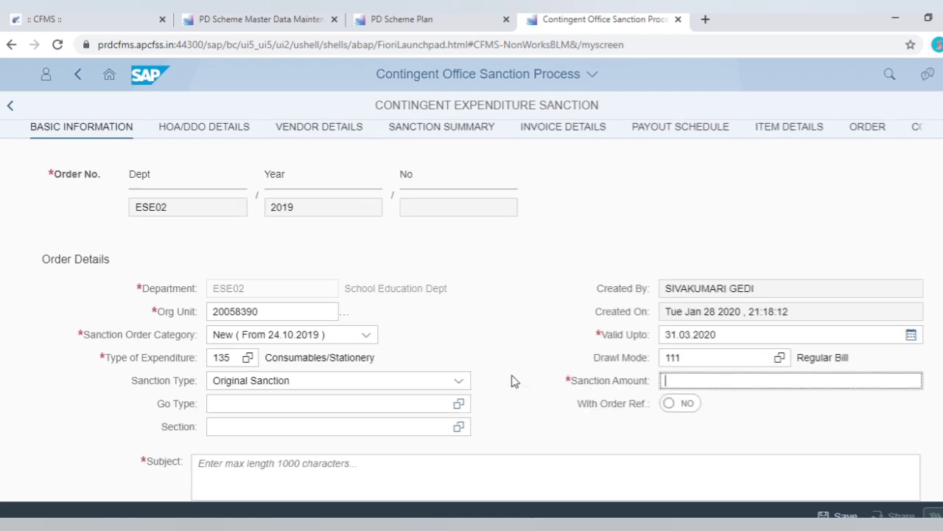
{"action": "scroll", "coordinate": [511, 379], "scroll_direction": "down", "scroll_amount": 8}
{"action": "scroll", "coordinate": [472, 388], "scroll_direction": "up", "scroll_amount": 4}
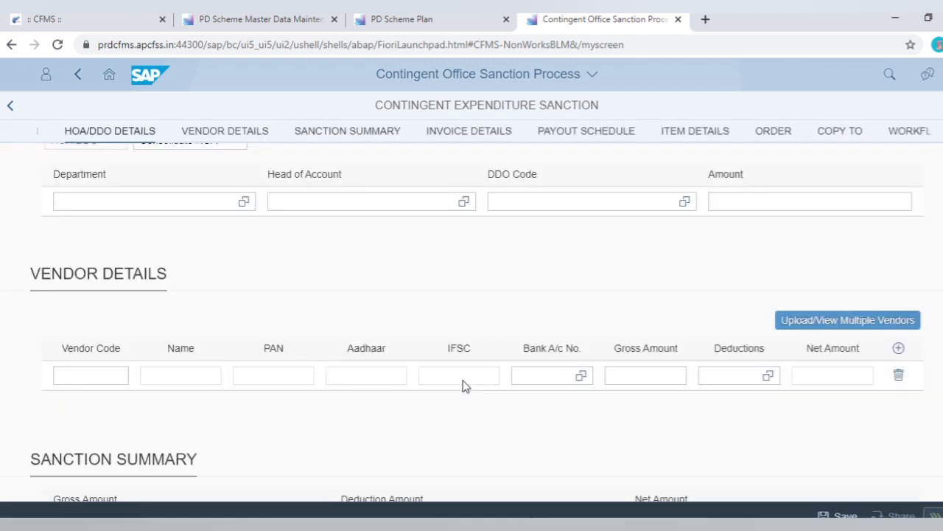
{"action": "left_click", "coordinate": [244, 294]}
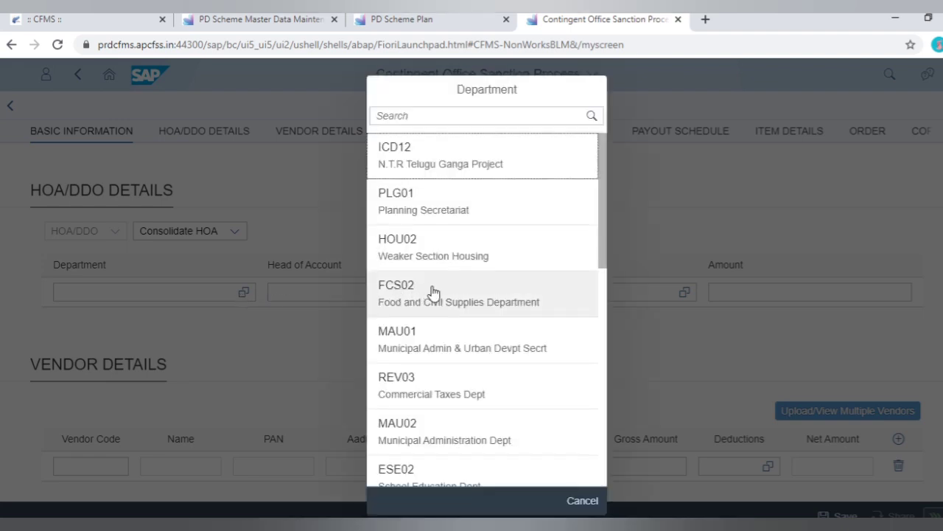
{"action": "scroll", "coordinate": [435, 295], "scroll_direction": "down", "scroll_amount": 3}
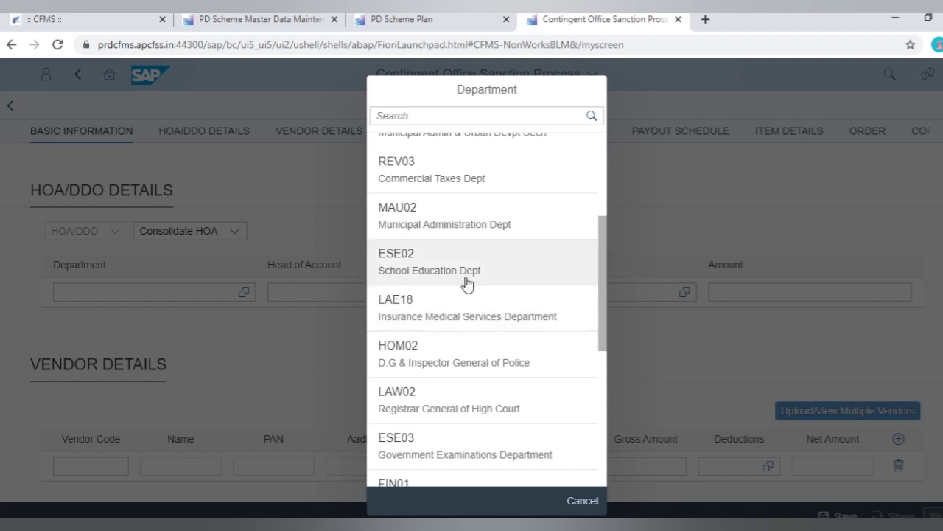
{"action": "left_click", "coordinate": [470, 274]}
{"action": "left_click", "coordinate": [463, 291]}
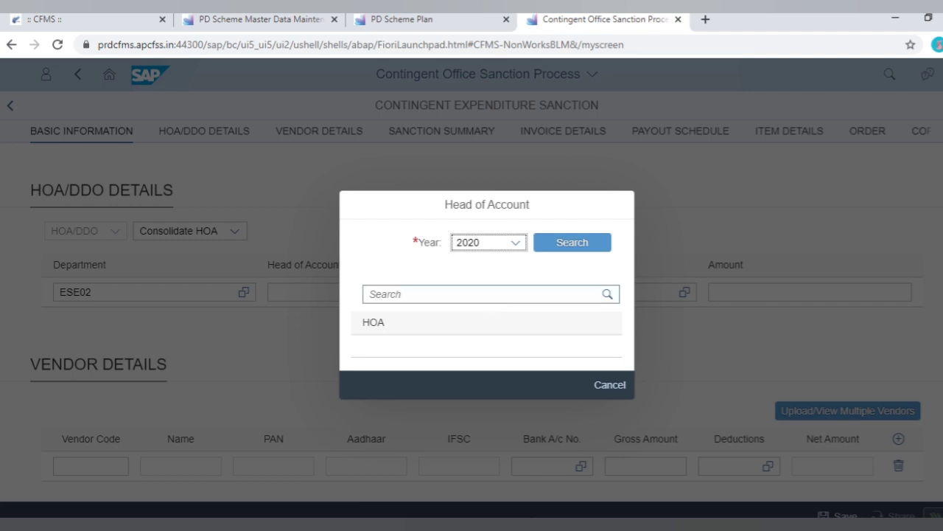
{"action": "left_click", "coordinate": [486, 293]}
{"action": "left_click", "coordinate": [505, 291]}
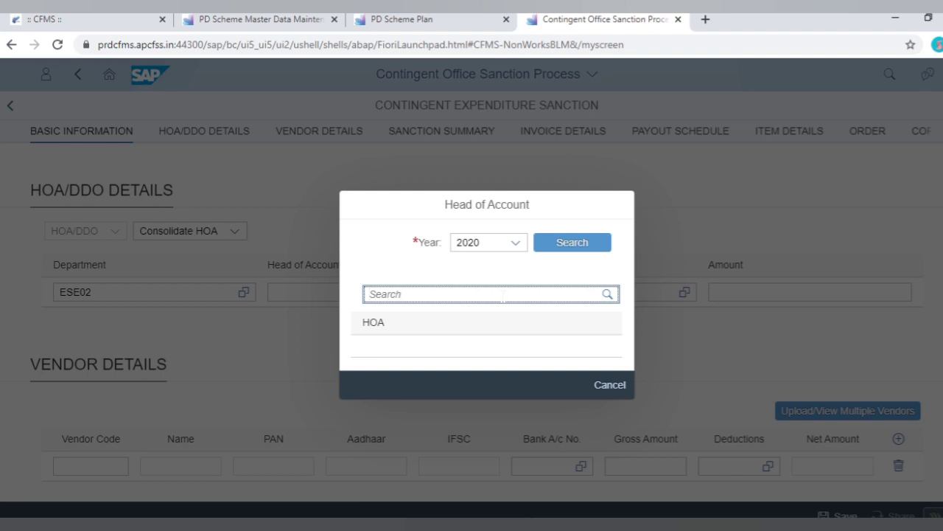
{"action": "type", "text": "844"}
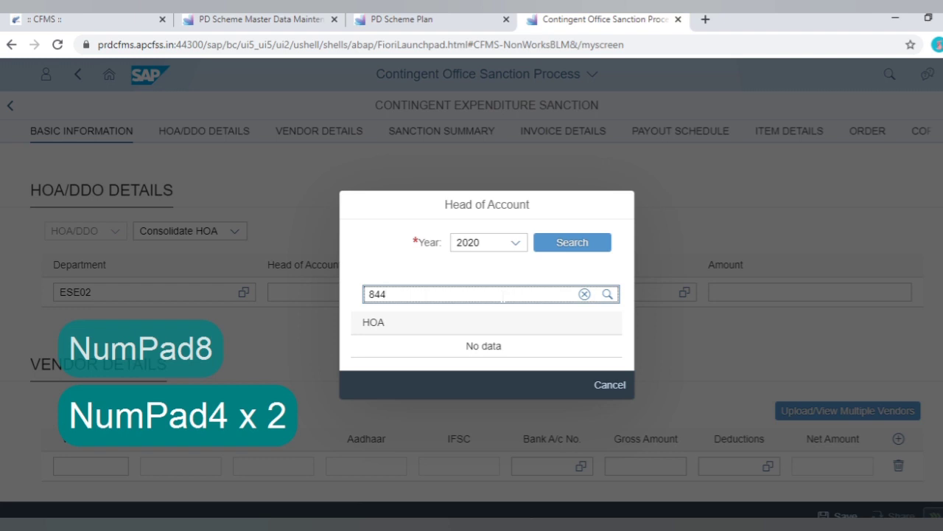
{"action": "type", "text": "8"}
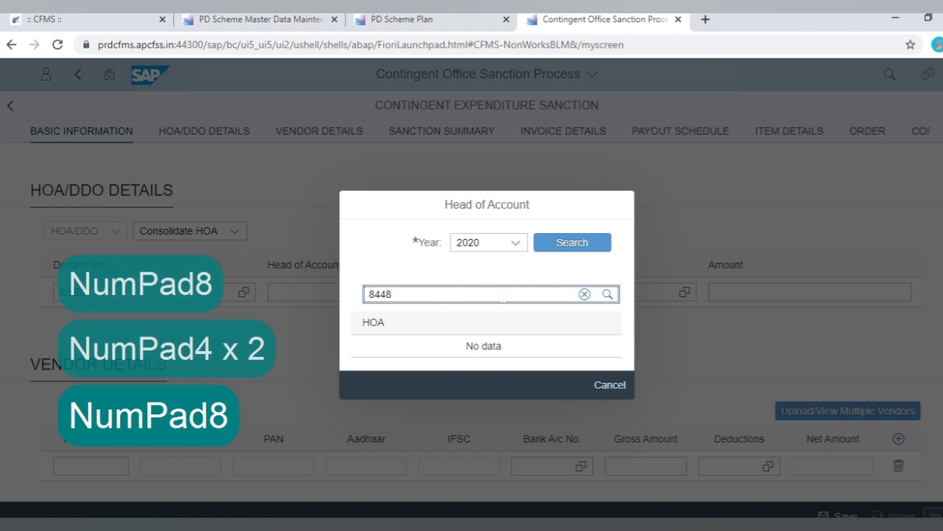
{"action": "type", "text": "0011"}
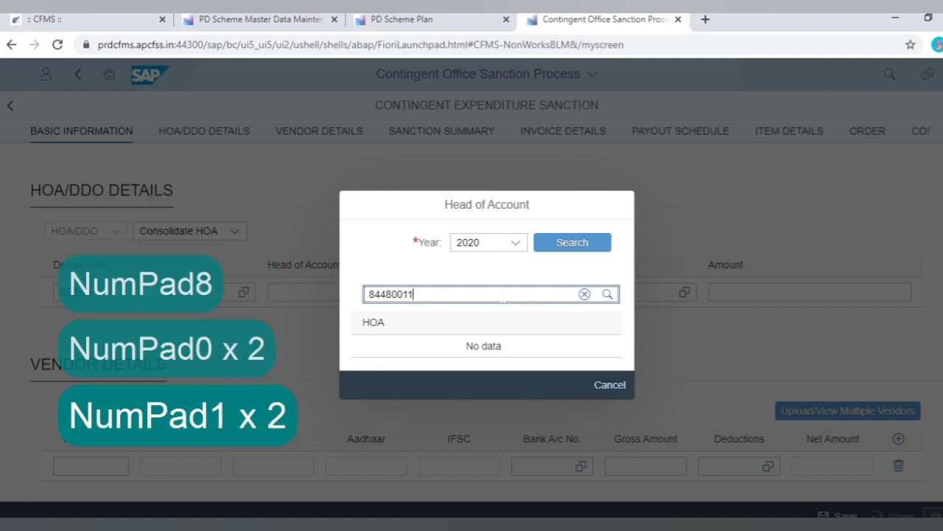
{"action": "type", "text": "015"}
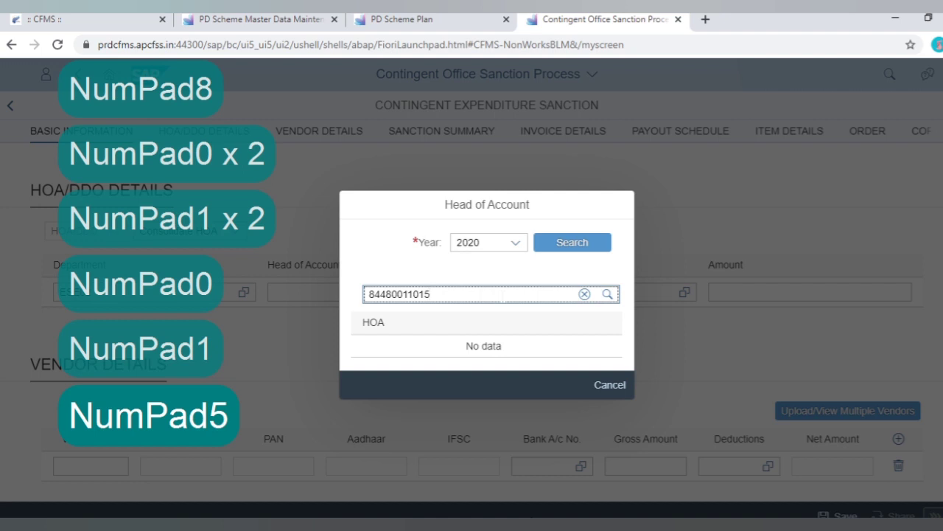
{"action": "type", "text": "12001002"}
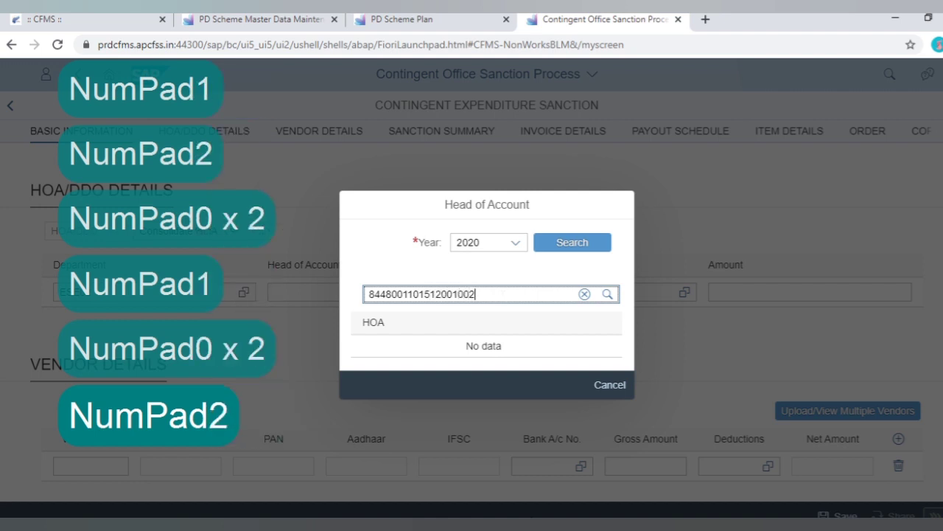
Step: Search head of accounts for that code with year 2019
{"action": "left_click", "coordinate": [606, 294]}
{"action": "left_click", "coordinate": [606, 294]}
{"action": "left_click", "coordinate": [465, 329]}
{"action": "left_click", "coordinate": [515, 243]}
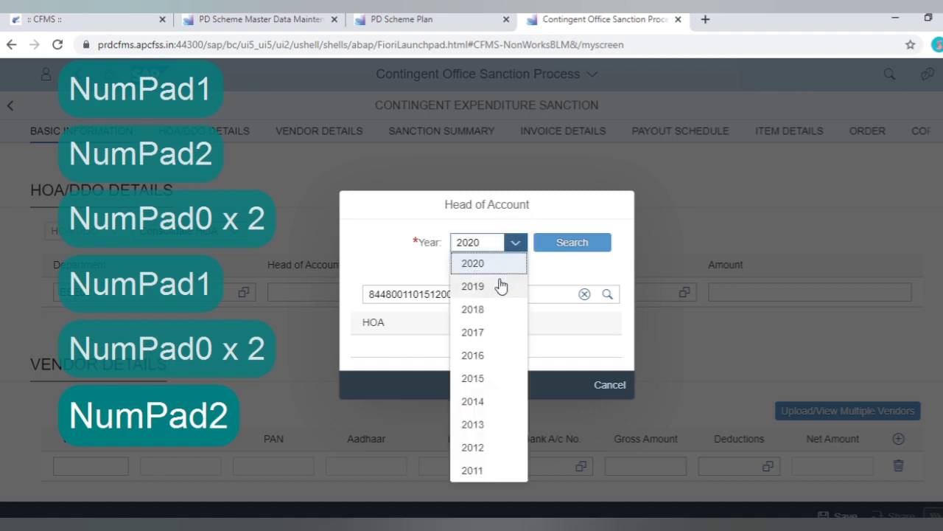
{"action": "left_click", "coordinate": [501, 286]}
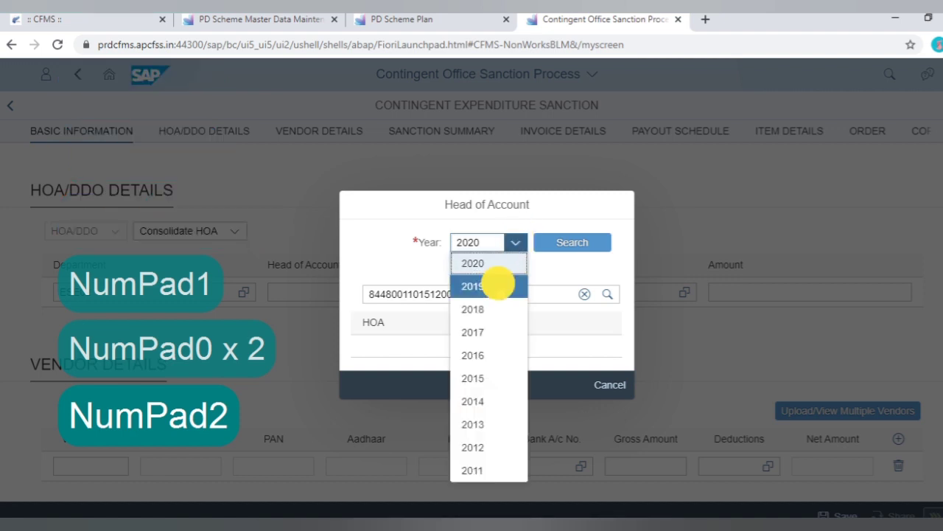
{"action": "left_click", "coordinate": [563, 247]}
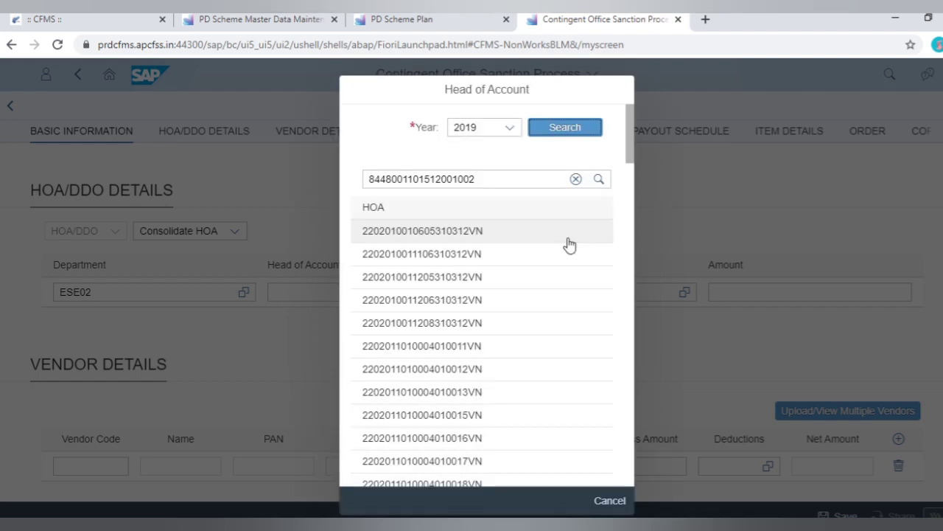
Step: Filter the Head of Account results by the entered code and load more entries
{"action": "scroll", "coordinate": [453, 320], "scroll_direction": "down", "scroll_amount": 20}
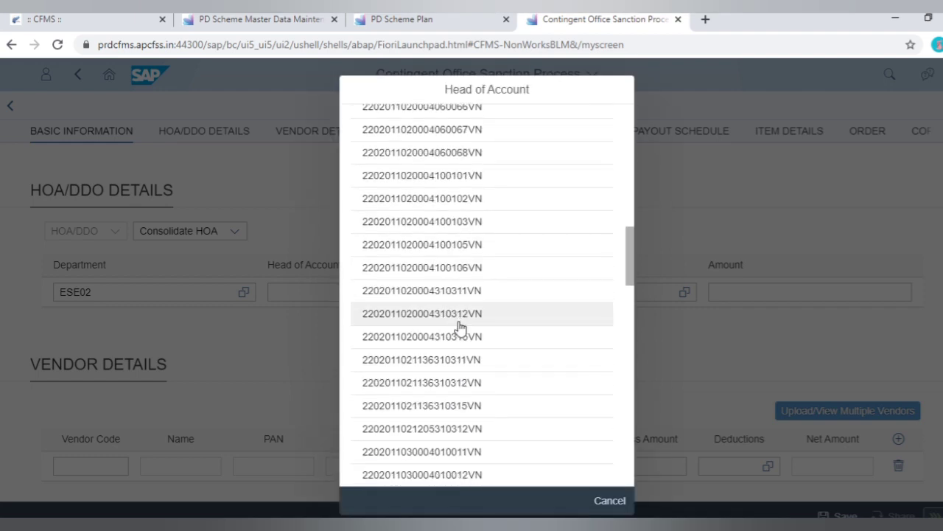
{"action": "scroll", "coordinate": [461, 333], "scroll_direction": "down", "scroll_amount": 10}
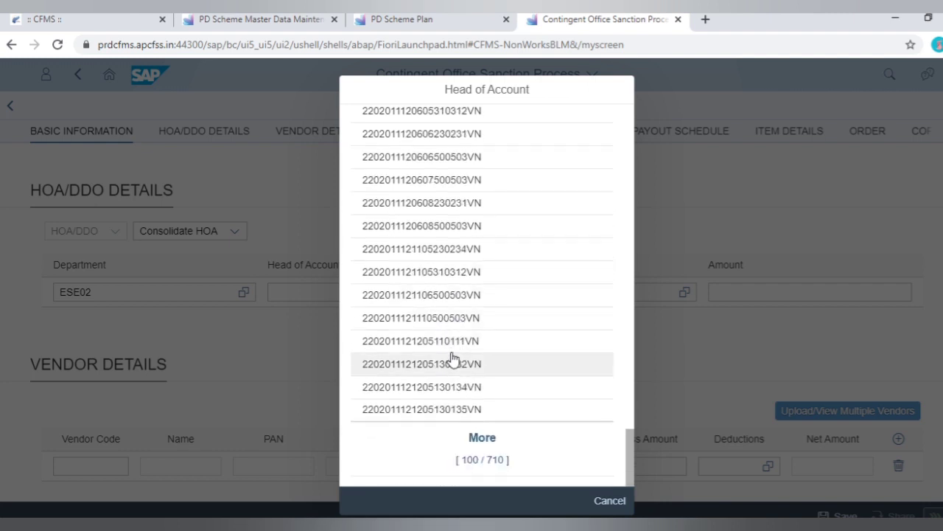
{"action": "scroll", "coordinate": [470, 367], "scroll_direction": "up", "scroll_amount": 20}
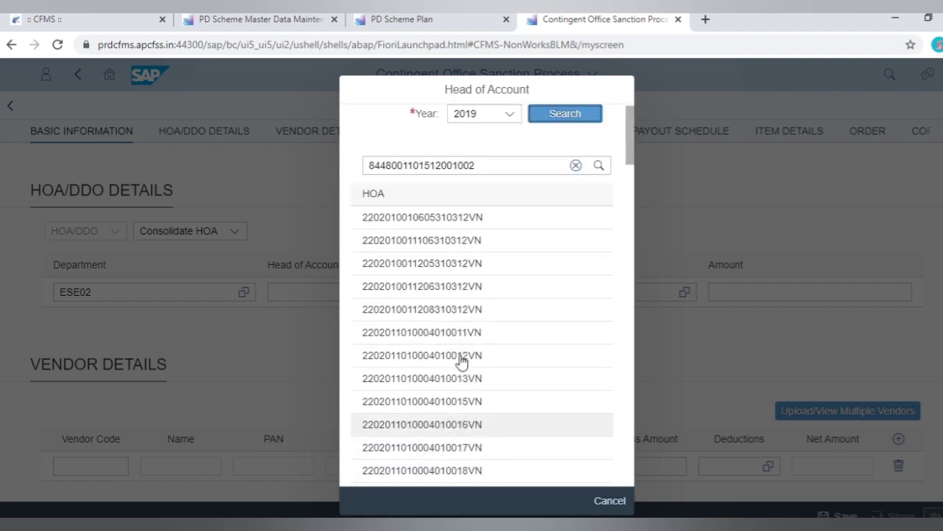
{"action": "left_click", "coordinate": [598, 180]}
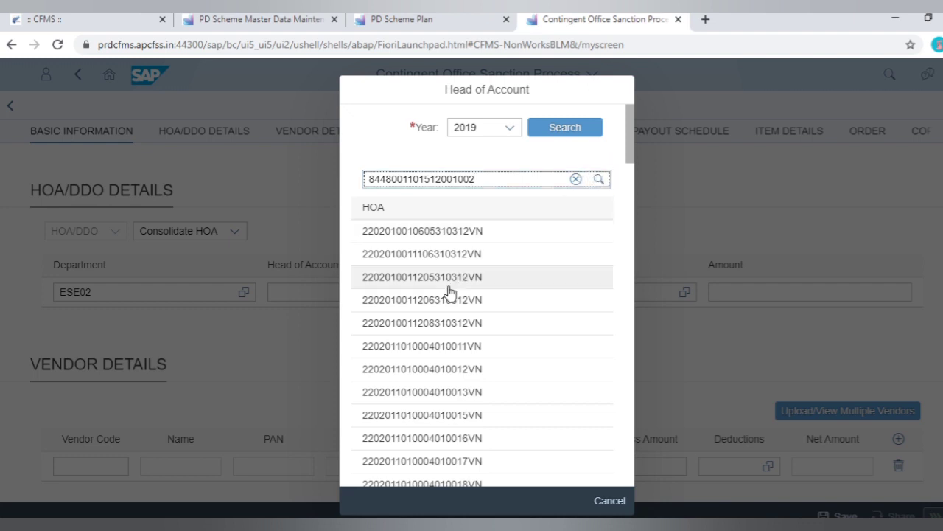
{"action": "scroll", "coordinate": [451, 303], "scroll_direction": "down", "scroll_amount": 10}
{"action": "scroll", "coordinate": [460, 327], "scroll_direction": "down", "scroll_amount": 5}
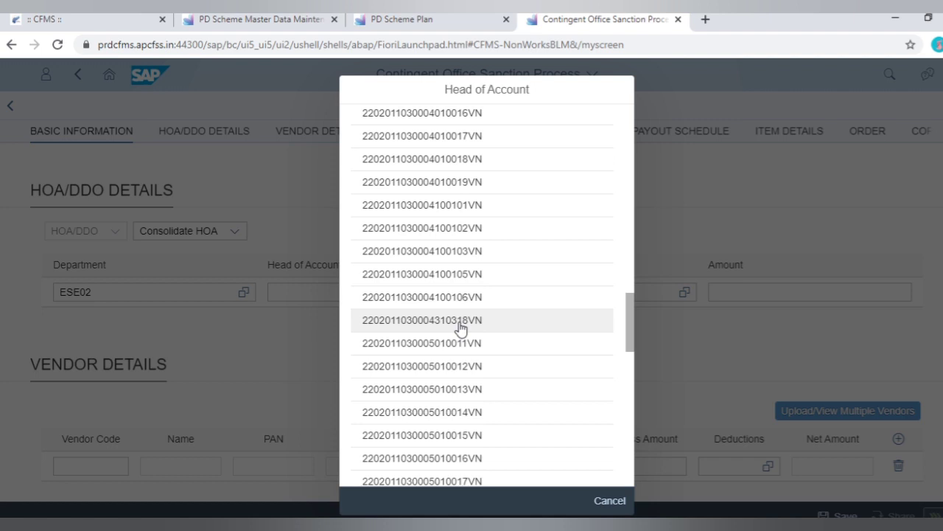
{"action": "scroll", "coordinate": [460, 326], "scroll_direction": "down", "scroll_amount": 10}
{"action": "left_click", "coordinate": [493, 442]}
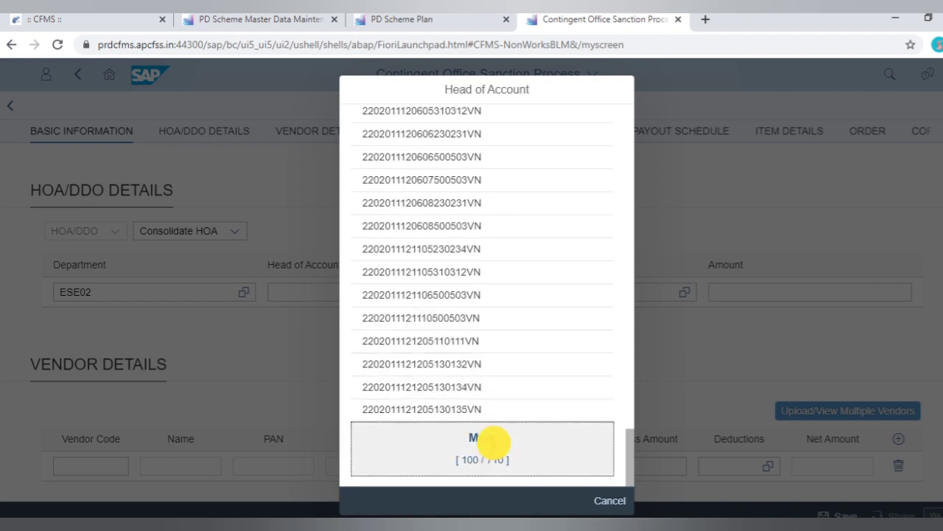
{"action": "scroll", "coordinate": [484, 449], "scroll_direction": "down", "scroll_amount": 15}
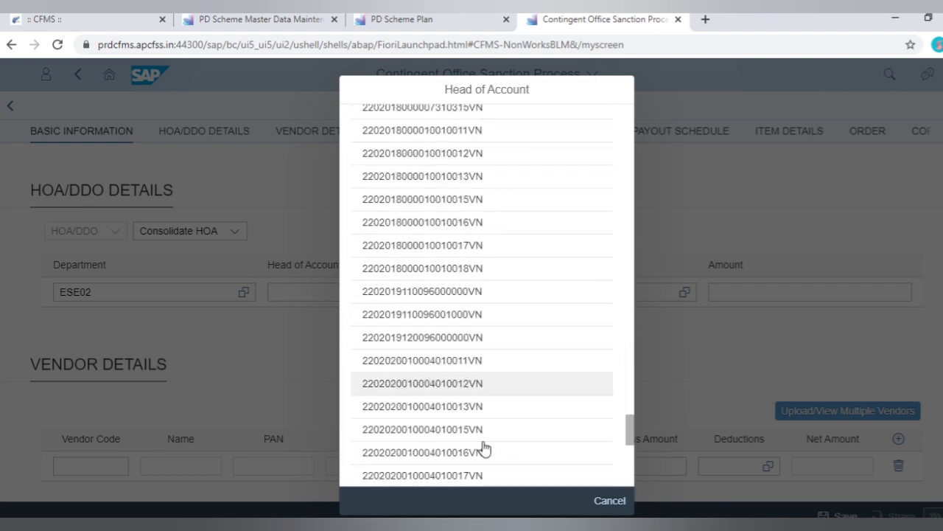
{"action": "scroll", "coordinate": [483, 450], "scroll_direction": "down", "scroll_amount": 10}
{"action": "left_click", "coordinate": [483, 435]}
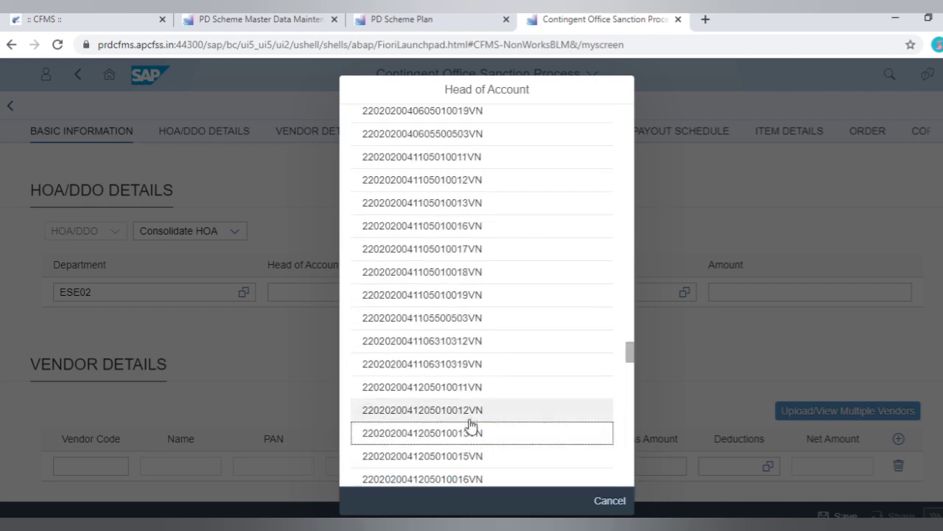
{"action": "scroll", "coordinate": [473, 431], "scroll_direction": "down", "scroll_amount": 10}
{"action": "scroll", "coordinate": [486, 440], "scroll_direction": "down", "scroll_amount": 8}
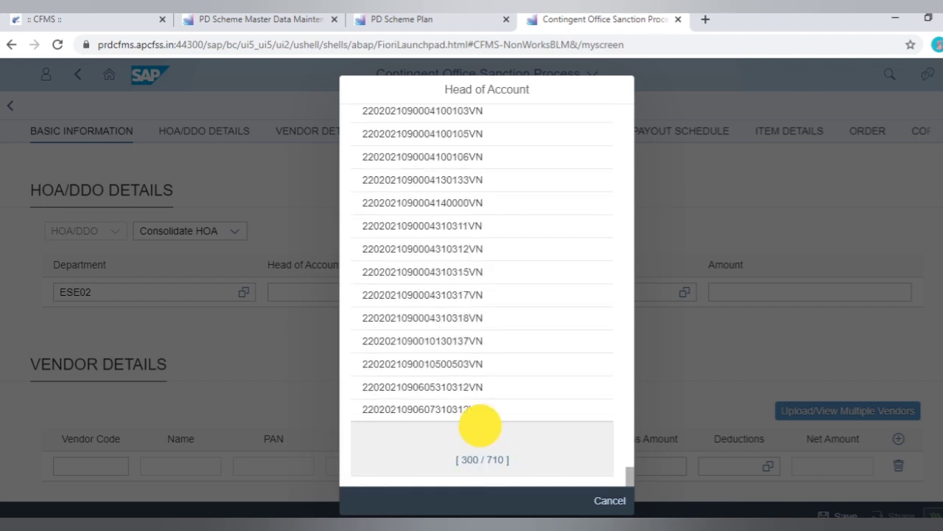
{"action": "scroll", "coordinate": [484, 439], "scroll_direction": "down", "scroll_amount": 20}
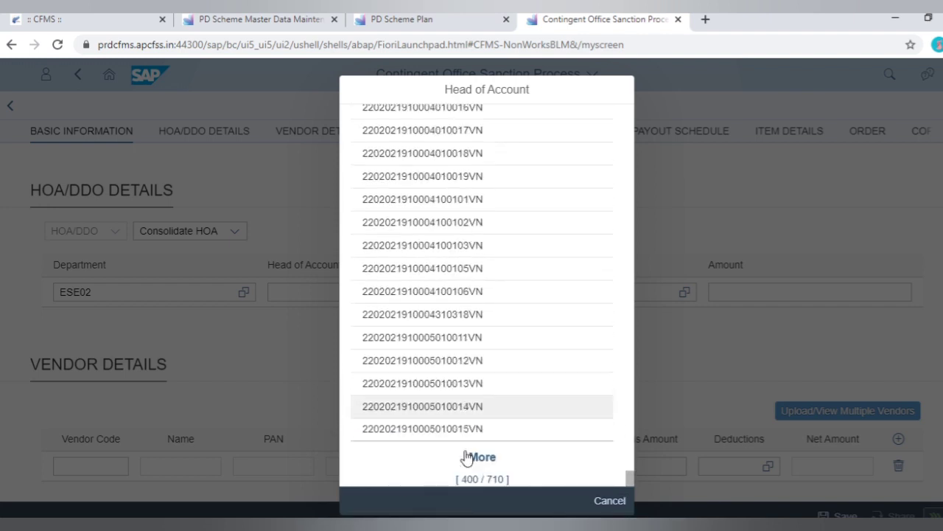
{"action": "left_click", "coordinate": [489, 437]}
Step: Load the remaining Head of Account entries and close the list without choosing
{"action": "scroll", "coordinate": [486, 442], "scroll_direction": "down", "scroll_amount": 10}
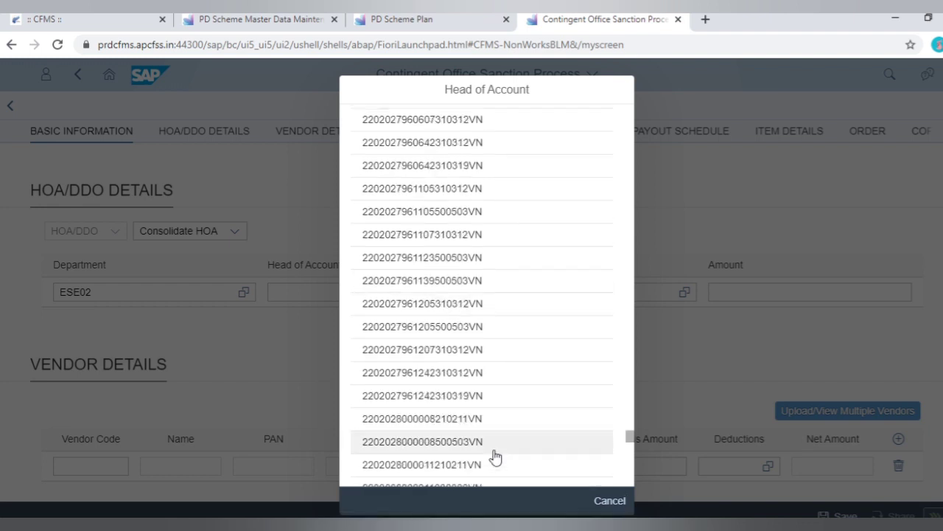
{"action": "scroll", "coordinate": [479, 453], "scroll_direction": "down", "scroll_amount": 10}
{"action": "left_click", "coordinate": [485, 442]}
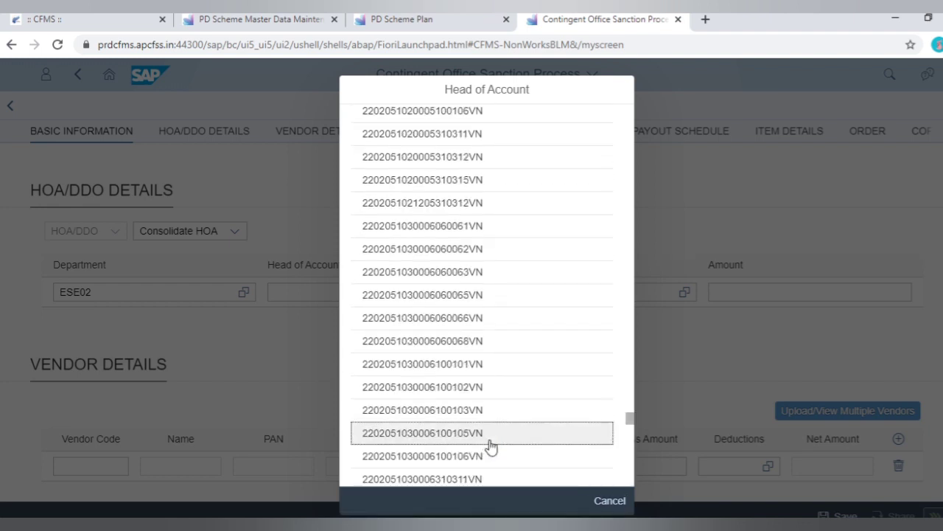
{"action": "scroll", "coordinate": [488, 446], "scroll_direction": "down", "scroll_amount": 5}
{"action": "scroll", "coordinate": [494, 453], "scroll_direction": "down", "scroll_amount": 10}
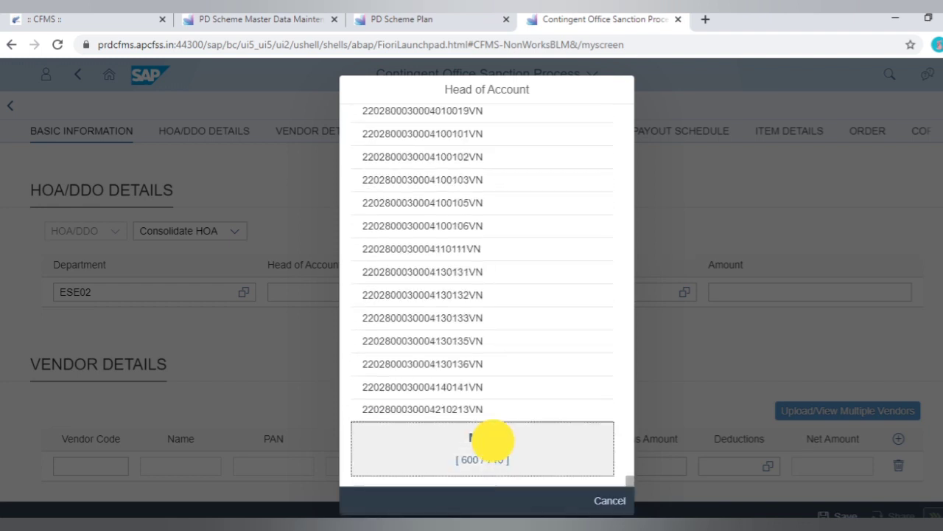
{"action": "left_click", "coordinate": [490, 448]}
{"action": "scroll", "coordinate": [491, 442], "scroll_direction": "down", "scroll_amount": 15}
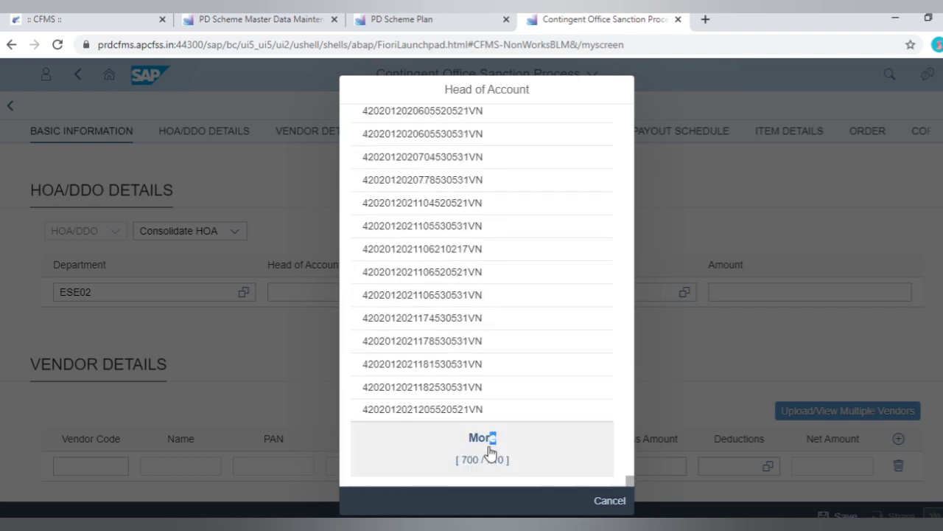
{"action": "left_click", "coordinate": [486, 448]}
{"action": "scroll", "coordinate": [491, 446], "scroll_direction": "down", "scroll_amount": 10}
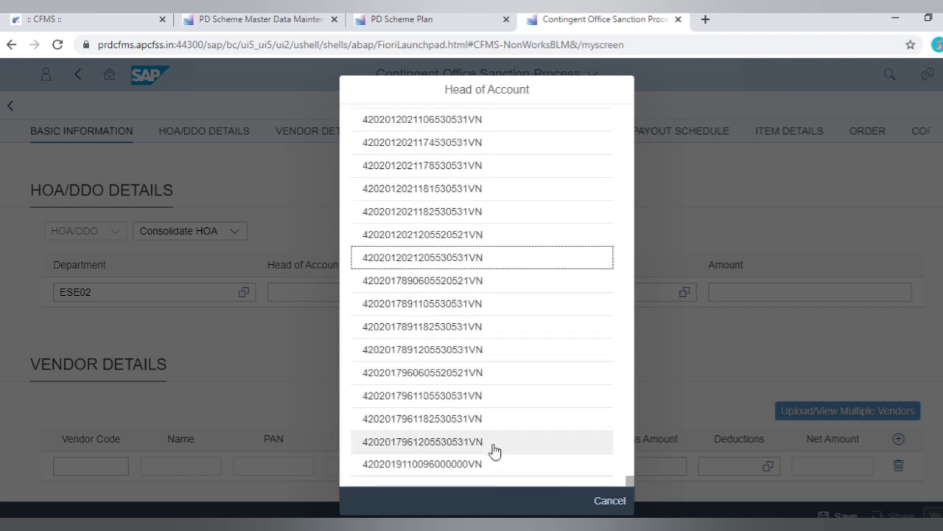
{"action": "scroll", "coordinate": [494, 427], "scroll_direction": "up", "scroll_amount": 15}
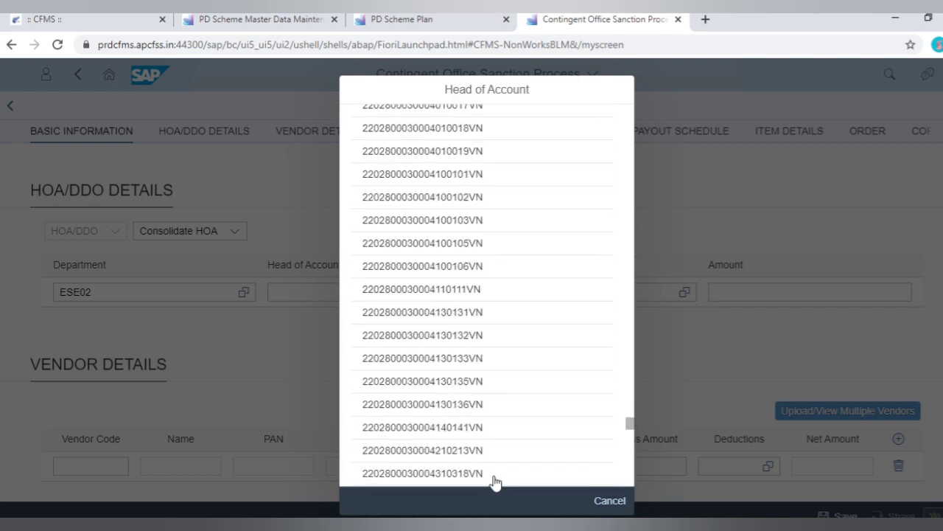
{"action": "scroll", "coordinate": [491, 485], "scroll_direction": "up", "scroll_amount": 5}
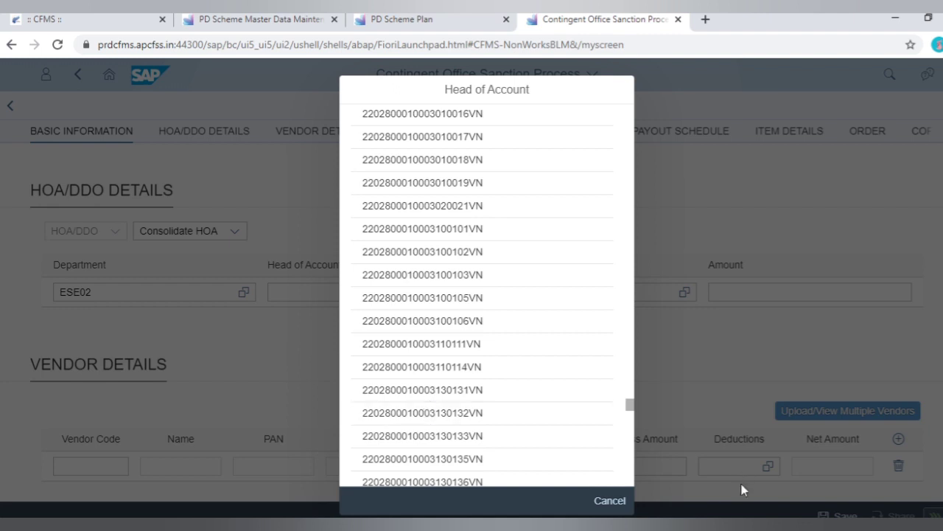
{"action": "left_click", "coordinate": [611, 501]}
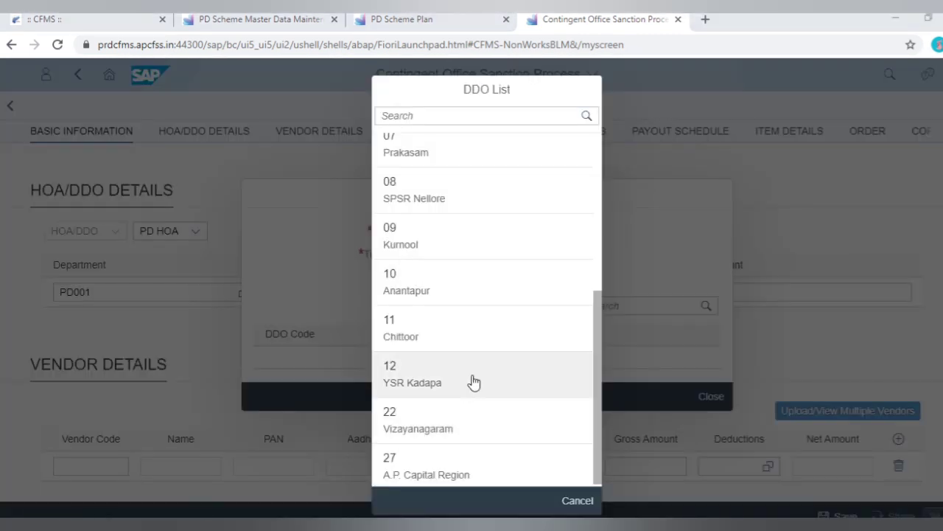
Step: Narrow the DDO list to district YSR Kadapa and treasury STO - Railway kodur
{"action": "left_click", "coordinate": [473, 381]}
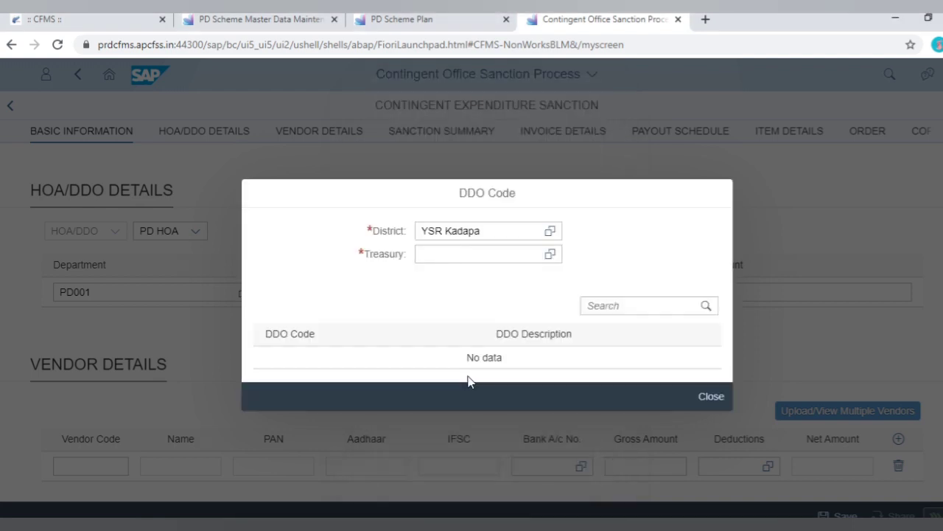
{"action": "left_click", "coordinate": [550, 255]}
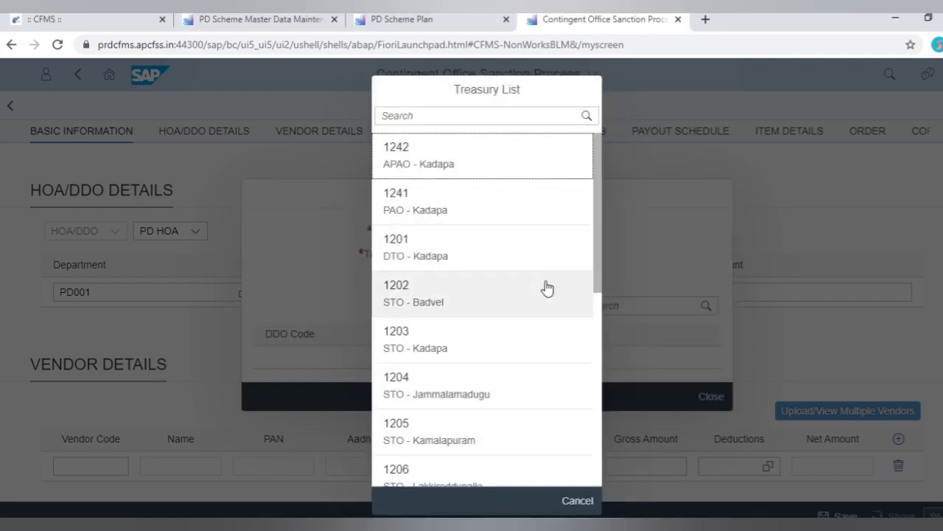
{"action": "scroll", "coordinate": [547, 288], "scroll_direction": "down", "scroll_amount": 3}
{"action": "left_click", "coordinate": [432, 443]}
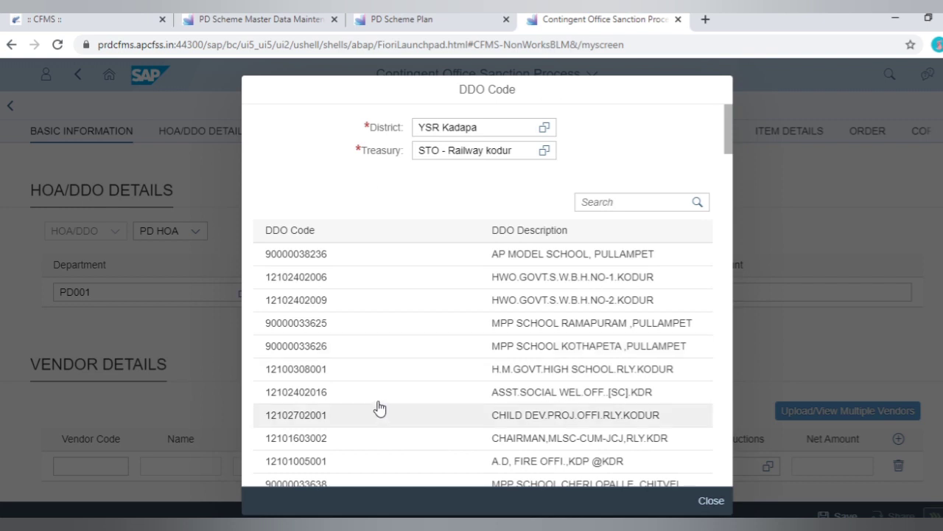
{"action": "left_click", "coordinate": [653, 200]}
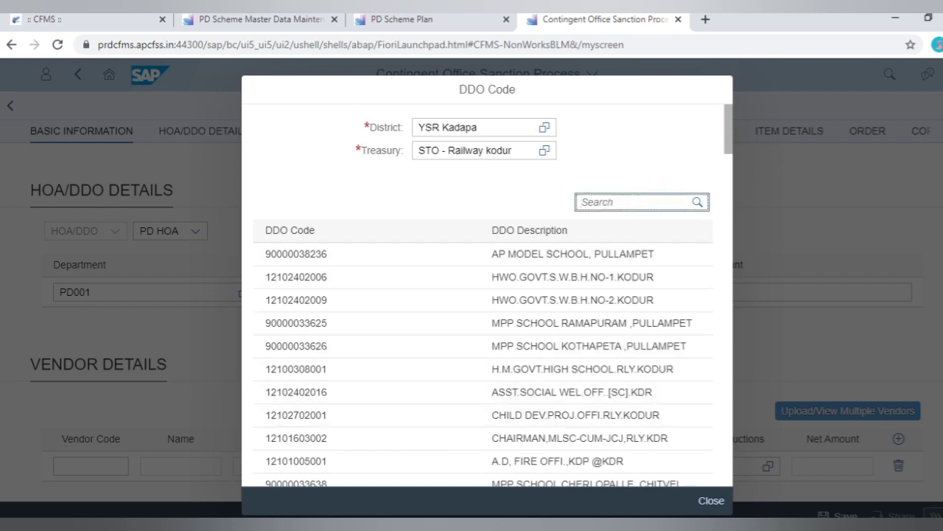
{"action": "type", "text": "900000"}
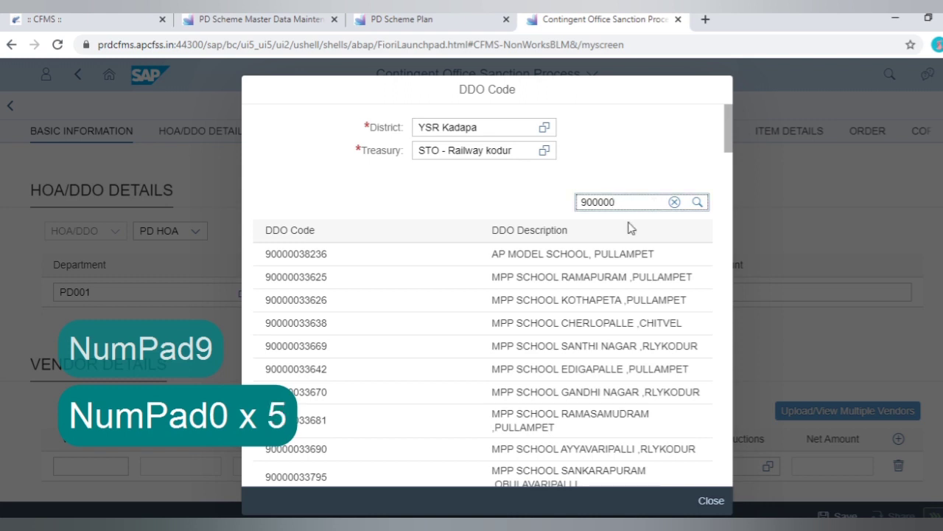
{"action": "scroll", "coordinate": [554, 334], "scroll_direction": "down", "scroll_amount": 2}
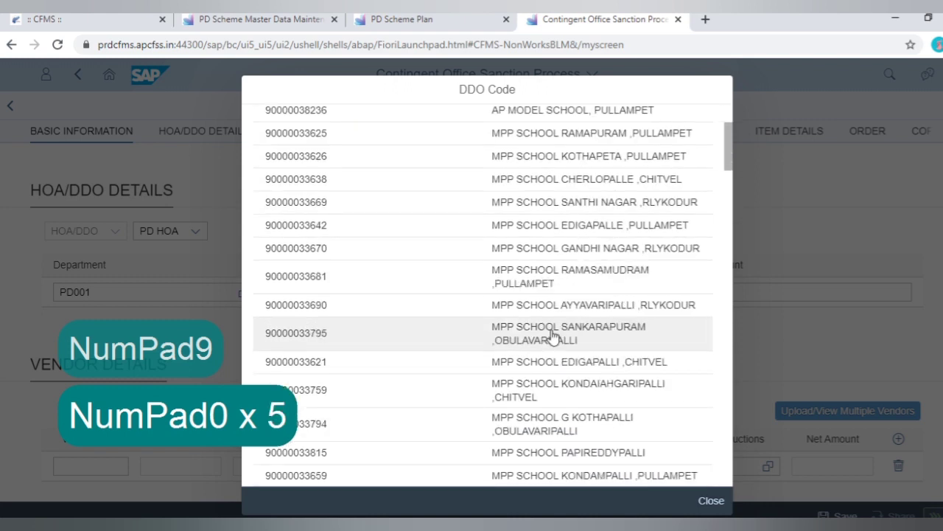
{"action": "scroll", "coordinate": [554, 334], "scroll_direction": "down", "scroll_amount": 3}
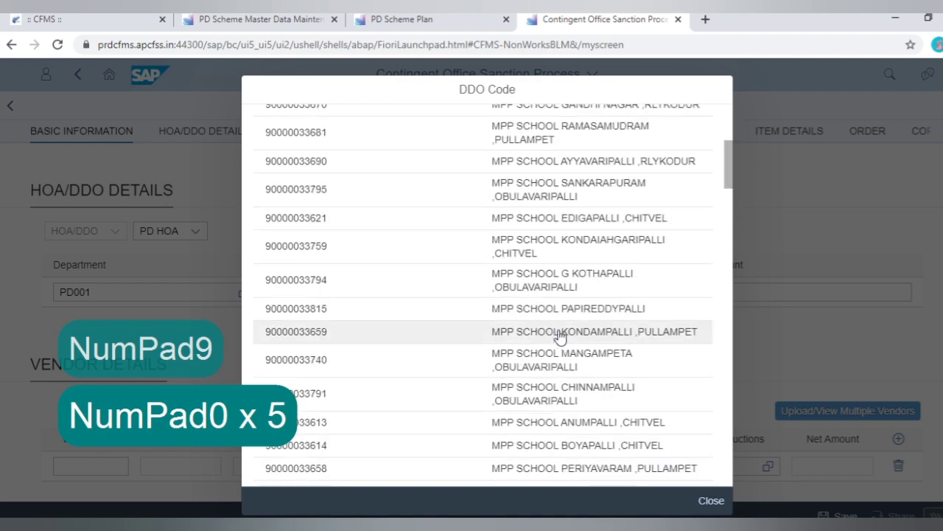
{"action": "scroll", "coordinate": [558, 337], "scroll_direction": "down", "scroll_amount": 4}
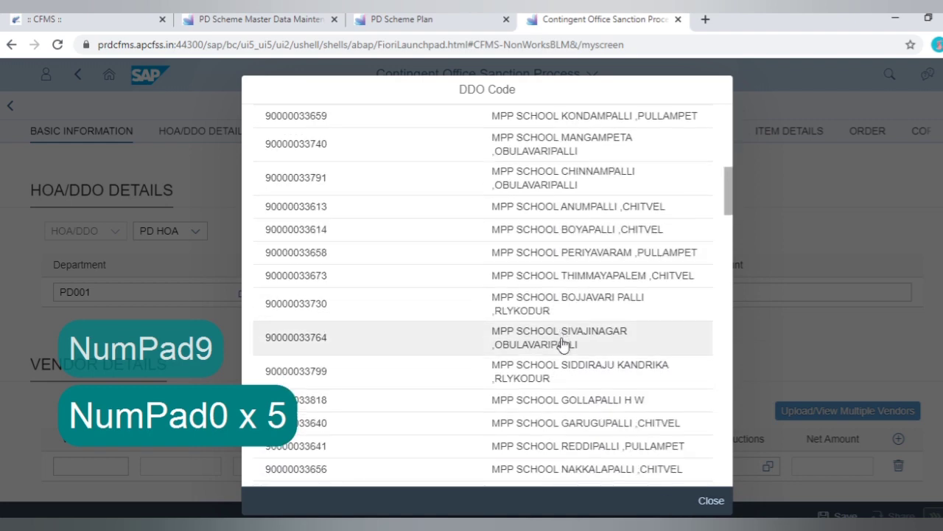
{"action": "scroll", "coordinate": [561, 343], "scroll_direction": "down", "scroll_amount": 4}
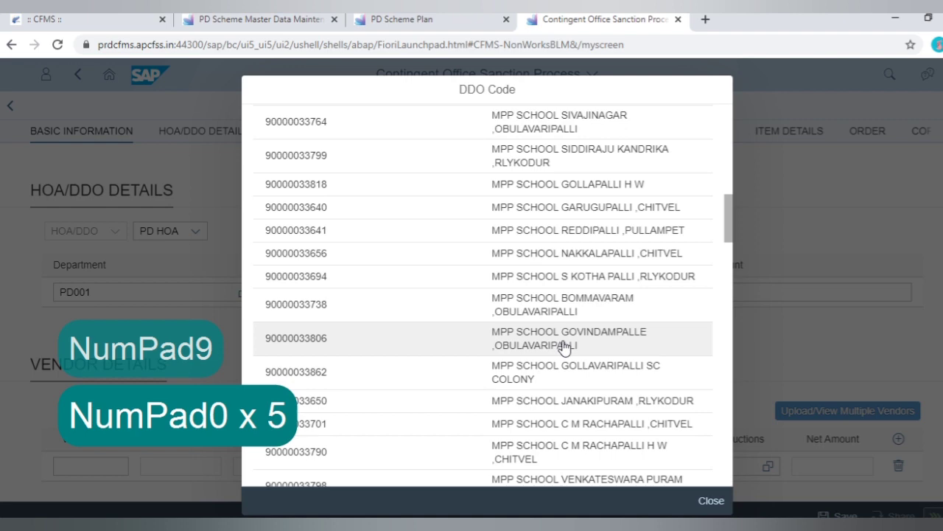
{"action": "scroll", "coordinate": [584, 342], "scroll_direction": "down", "scroll_amount": 5}
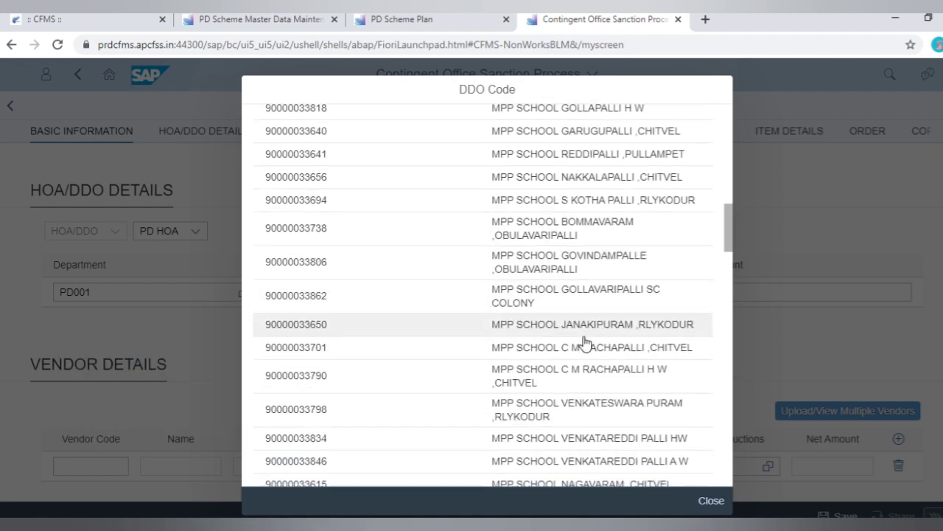
{"action": "scroll", "coordinate": [584, 342], "scroll_direction": "down", "scroll_amount": 1}
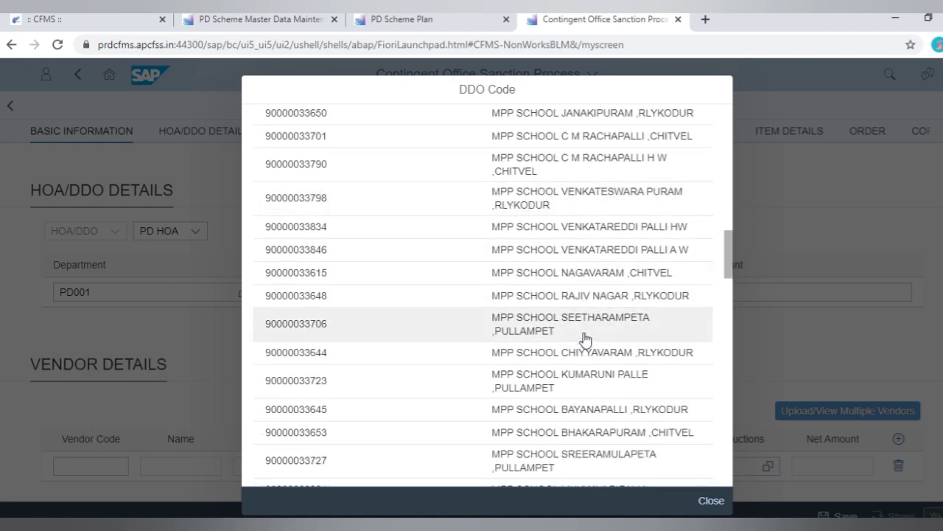
{"action": "scroll", "coordinate": [584, 338], "scroll_direction": "down", "scroll_amount": 4}
{"action": "scroll", "coordinate": [584, 338], "scroll_direction": "down", "scroll_amount": 5}
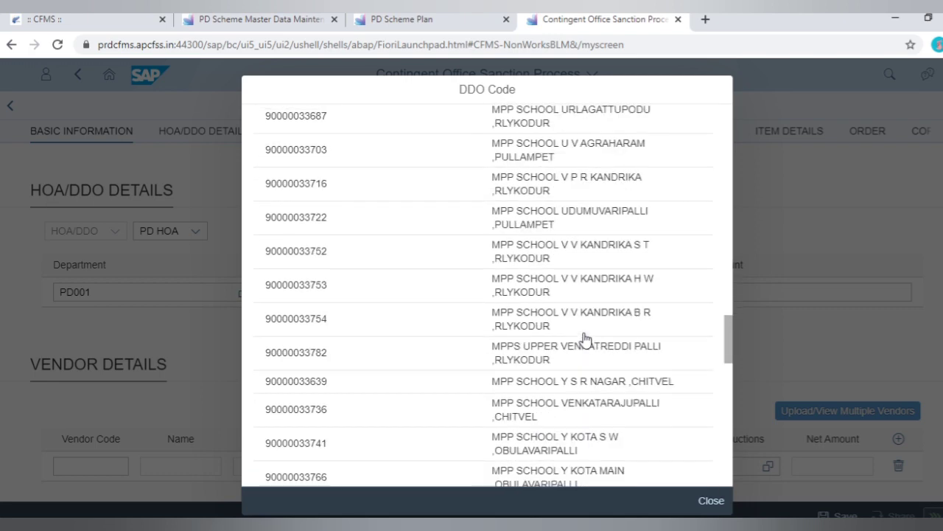
{"action": "scroll", "coordinate": [585, 339], "scroll_direction": "down", "scroll_amount": 5}
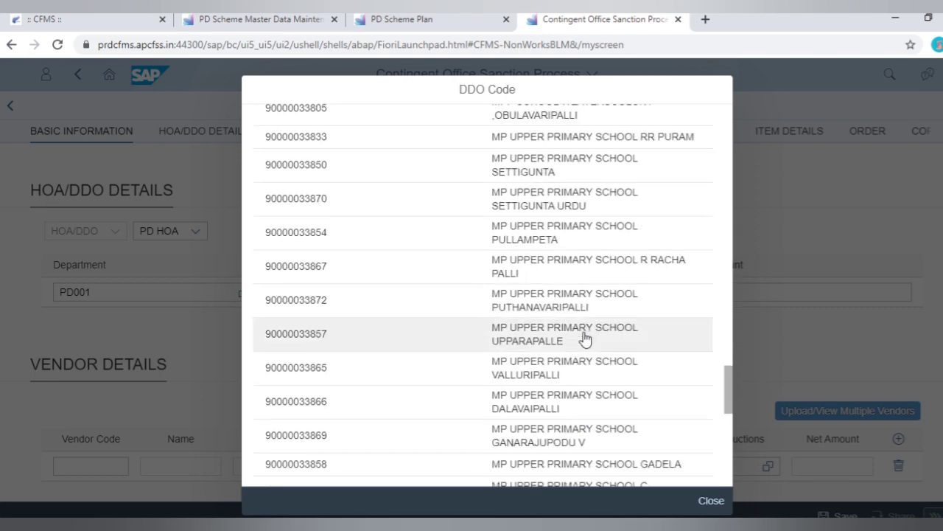
{"action": "scroll", "coordinate": [585, 339], "scroll_direction": "down", "scroll_amount": 5}
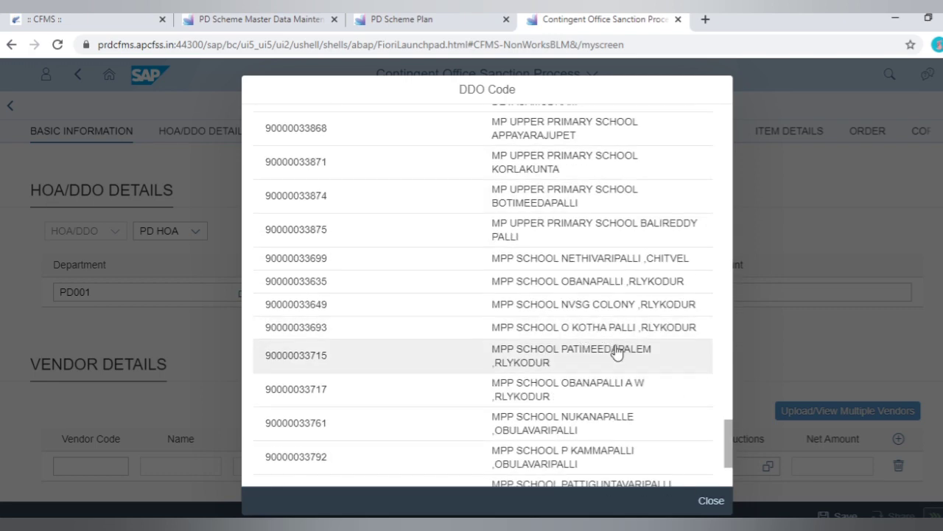
{"action": "scroll", "coordinate": [611, 358], "scroll_direction": "down", "scroll_amount": 2}
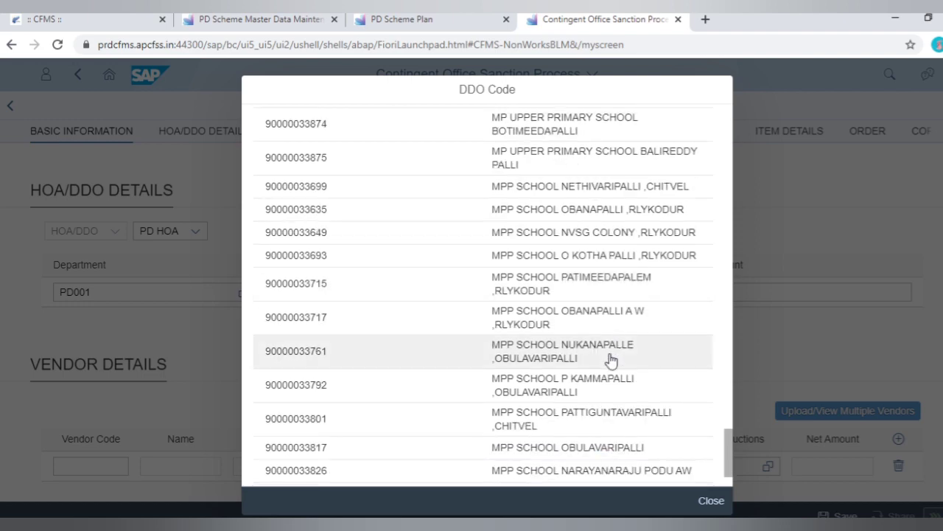
{"action": "scroll", "coordinate": [611, 358], "scroll_direction": "down", "scroll_amount": 2}
{"action": "scroll", "coordinate": [581, 352], "scroll_direction": "up", "scroll_amount": 6}
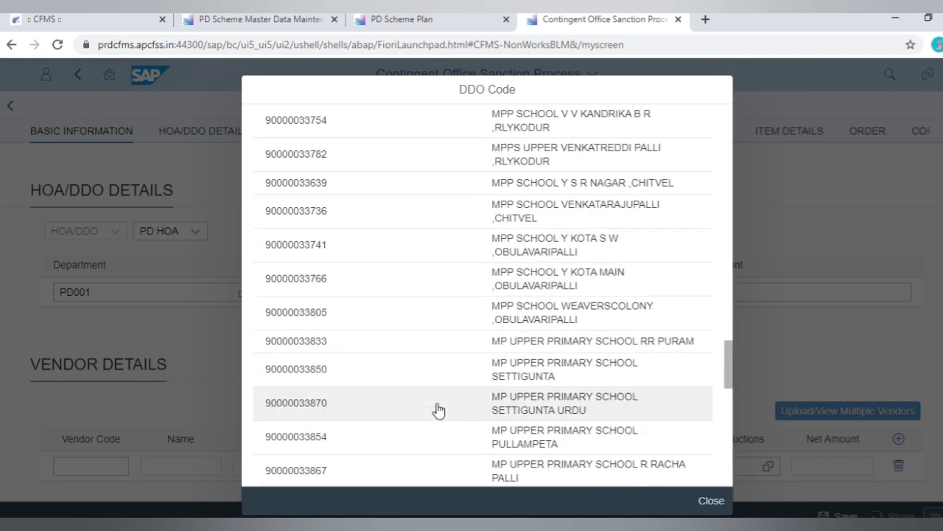
{"action": "scroll", "coordinate": [439, 410], "scroll_direction": "up", "scroll_amount": 15}
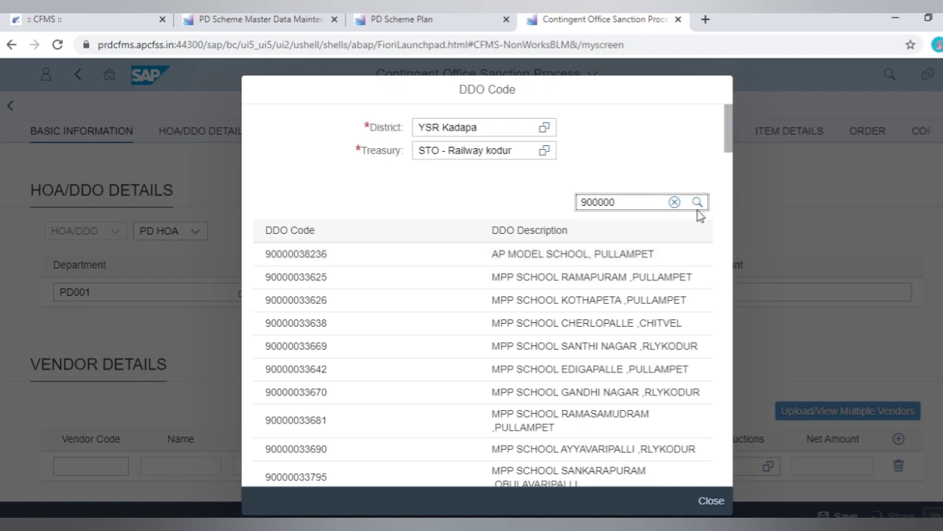
{"action": "left_click", "coordinate": [674, 202]}
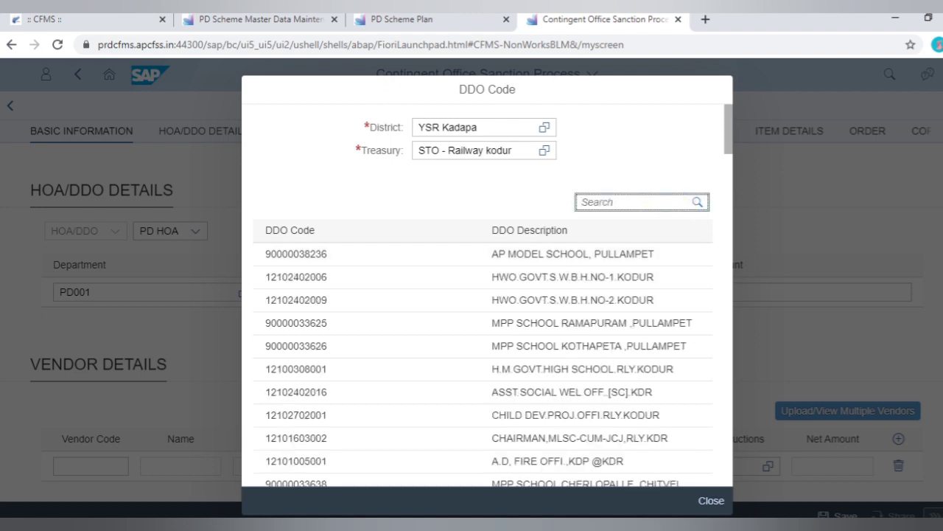
{"action": "type", "text": "SA"}
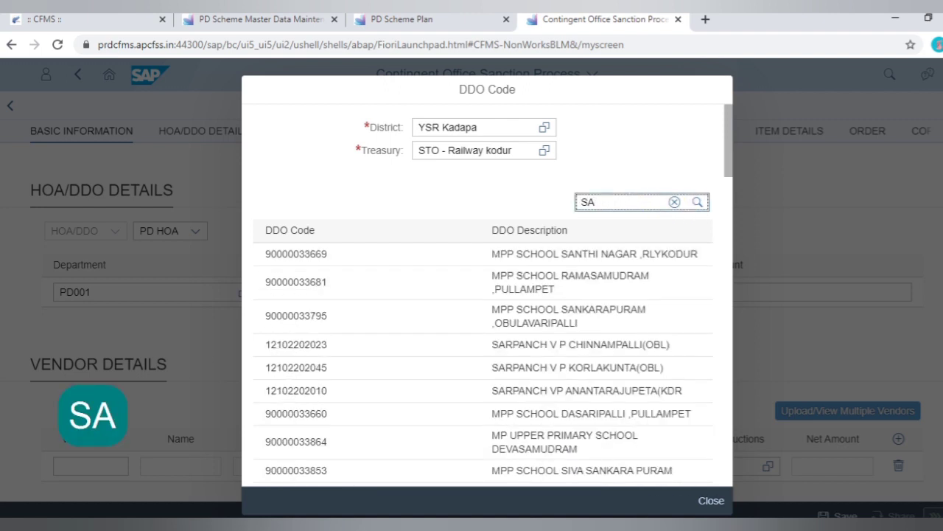
{"action": "type", "text": "MA"}
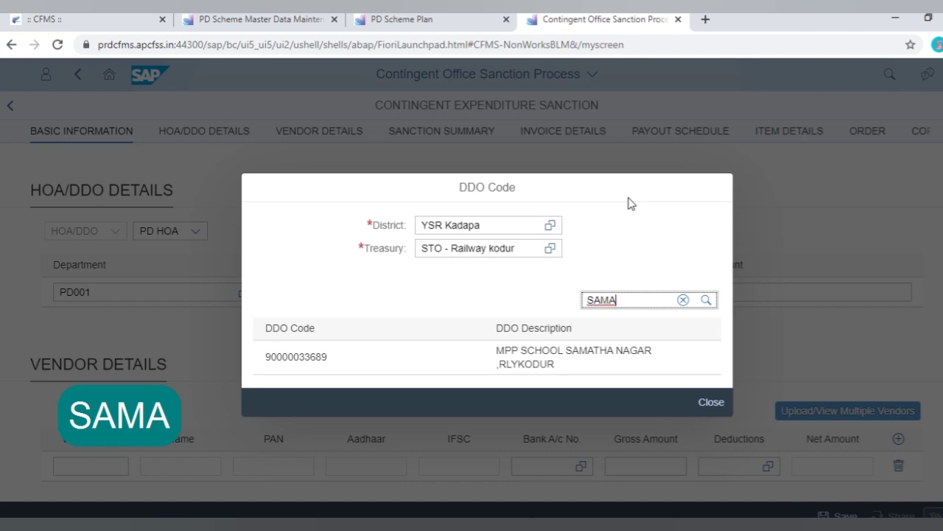
{"action": "left_click", "coordinate": [587, 353]}
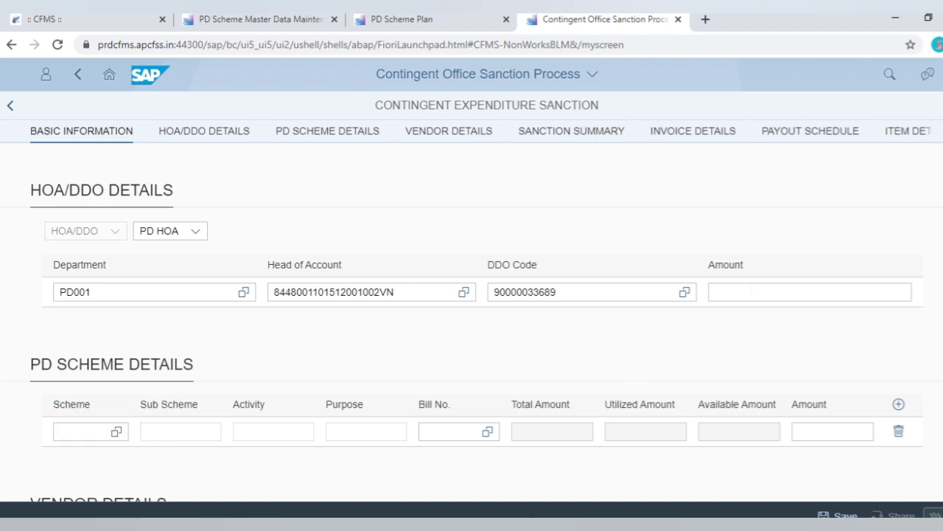
Step: Enter 25000 as the HOA/DDO amount, dismissing the amount mismatch errors
{"action": "left_click", "coordinate": [750, 291]}
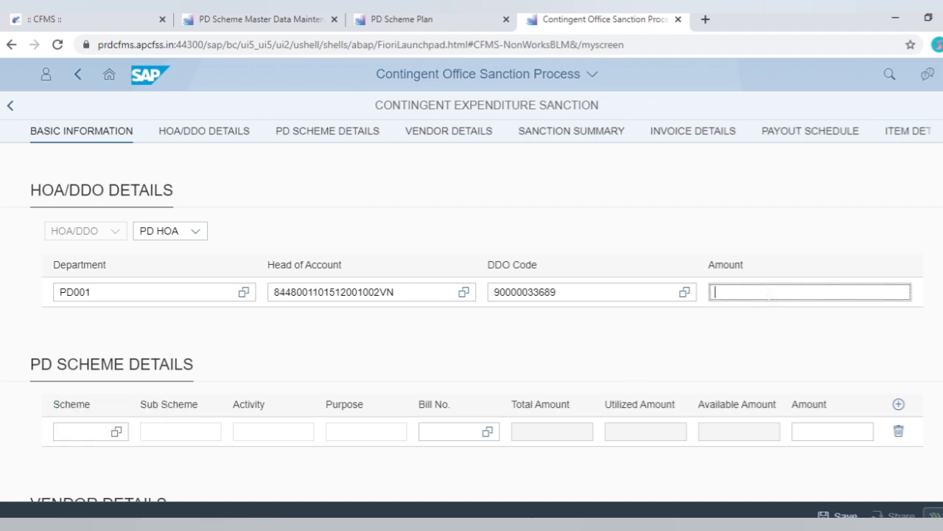
{"action": "type", "text": "5"}
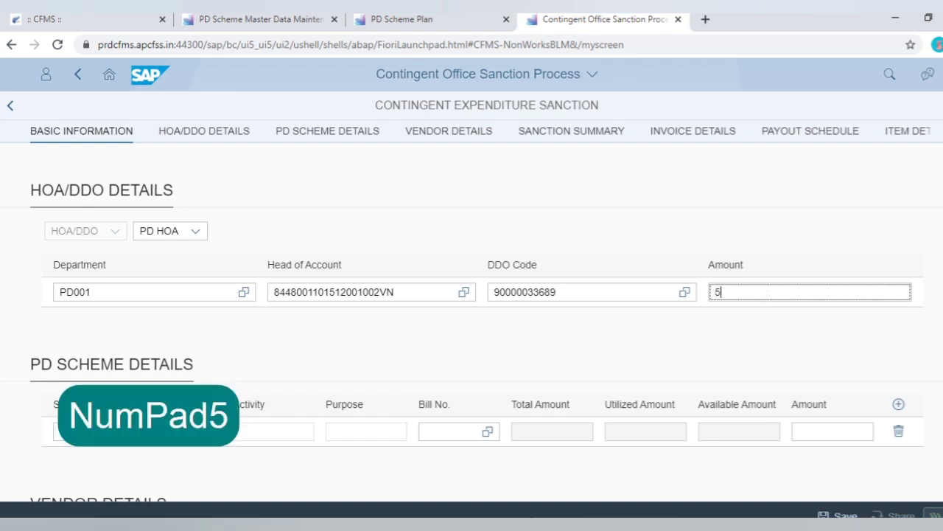
{"action": "type", "text": "000"}
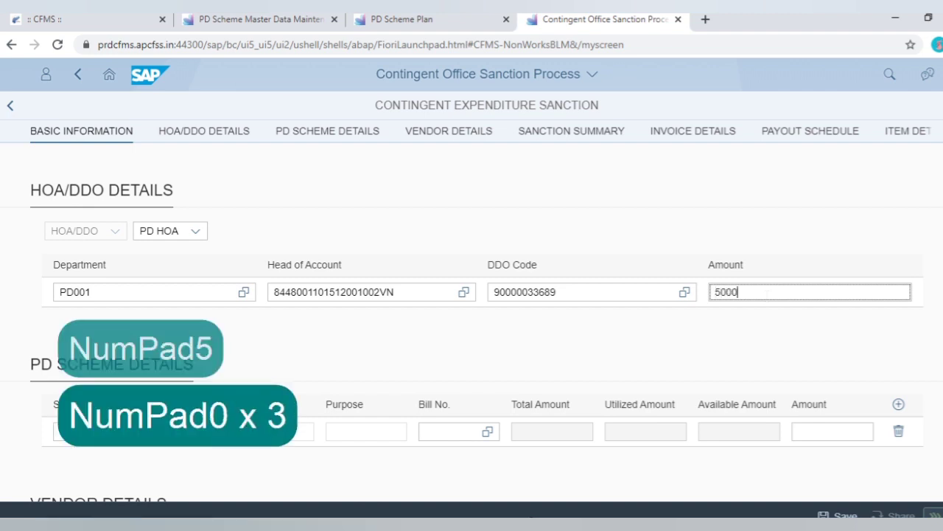
{"action": "left_click", "coordinate": [560, 339]}
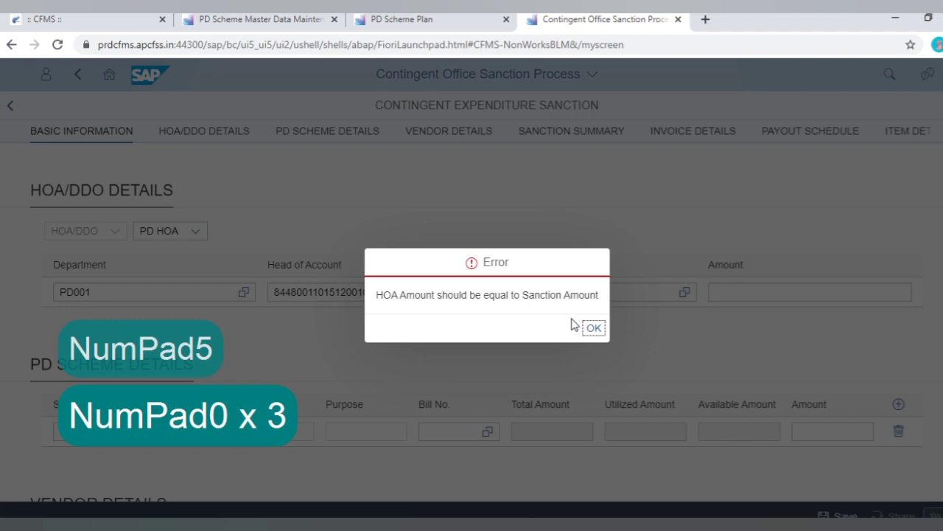
{"action": "left_click", "coordinate": [594, 328]}
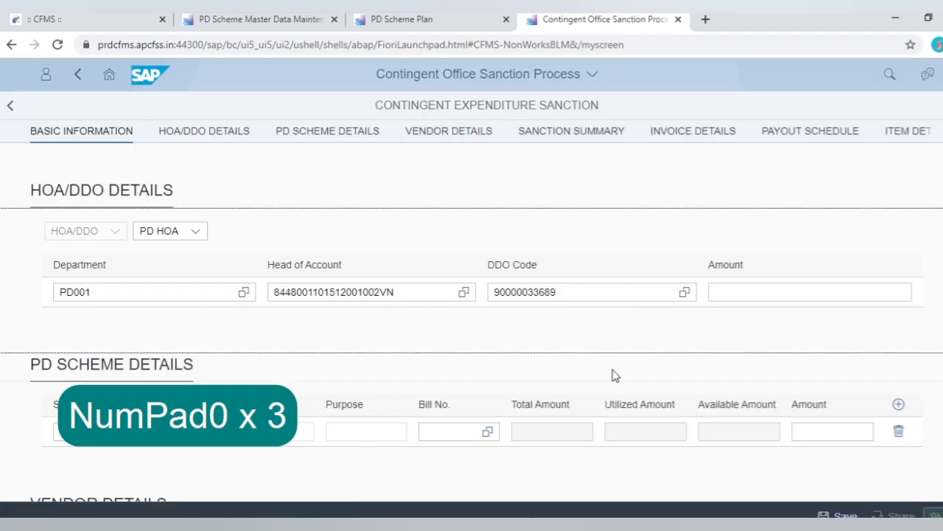
{"action": "left_click", "coordinate": [810, 292]}
{"action": "type", "text": "25000"}
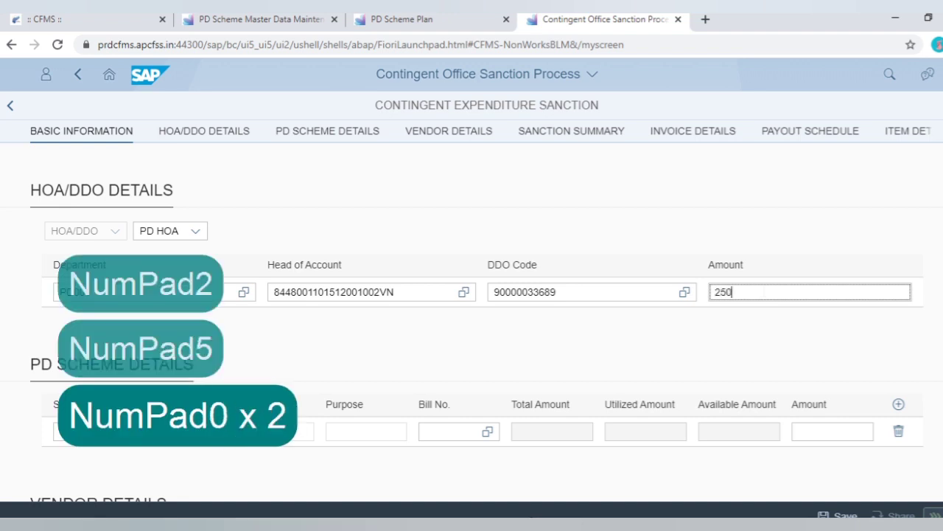
{"action": "left_click", "coordinate": [658, 355]}
{"action": "left_click", "coordinate": [594, 328]}
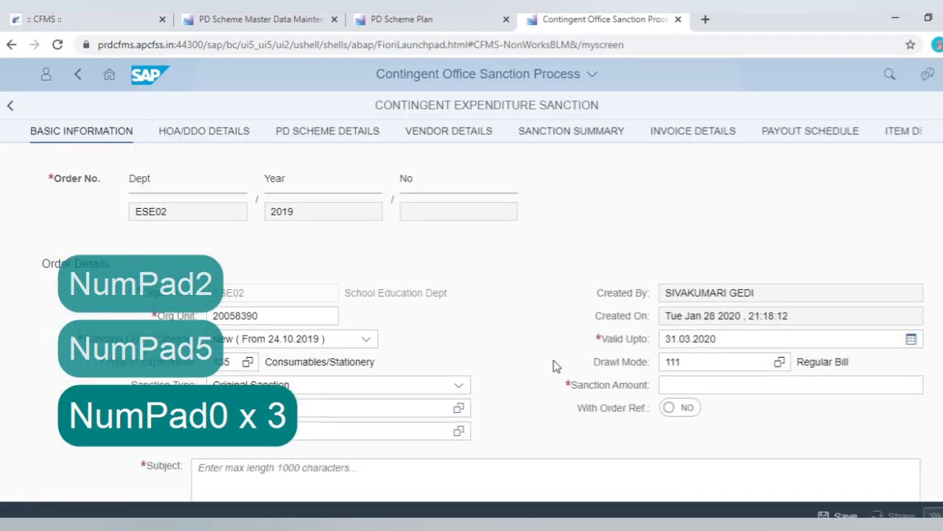
Step: Set the Sanction Amount to 25000 and re-enter 25000 as the HOA/DDO amount
{"action": "left_click", "coordinate": [737, 384]}
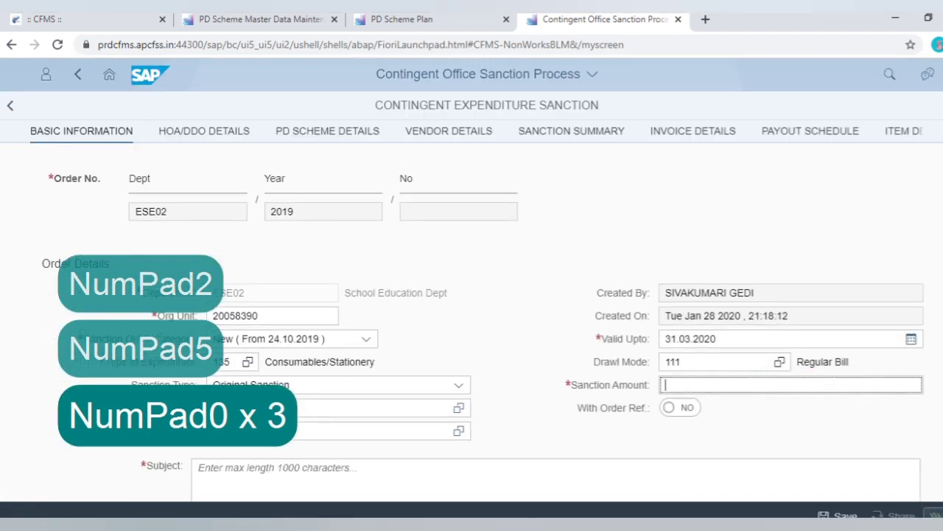
{"action": "type", "text": "25000"}
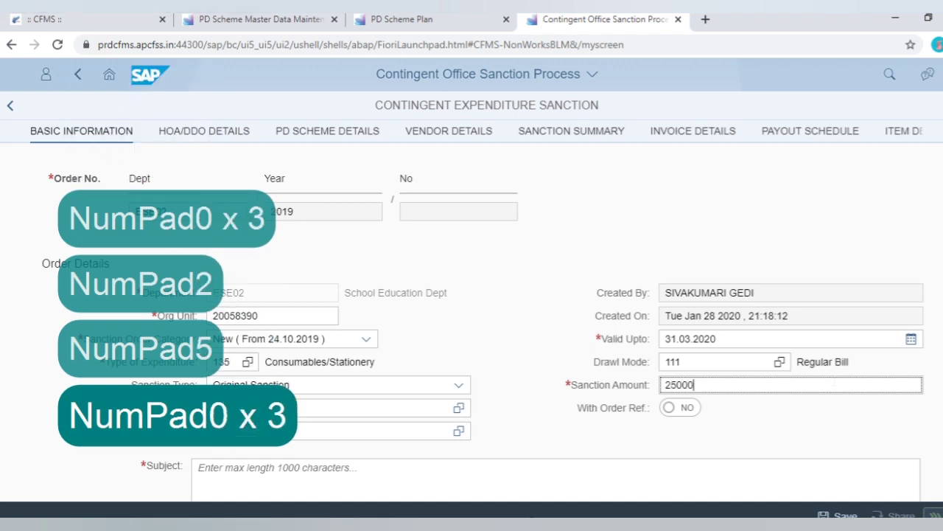
{"action": "left_click", "coordinate": [743, 421]}
{"action": "scroll", "coordinate": [655, 432], "scroll_direction": "down", "scroll_amount": 5}
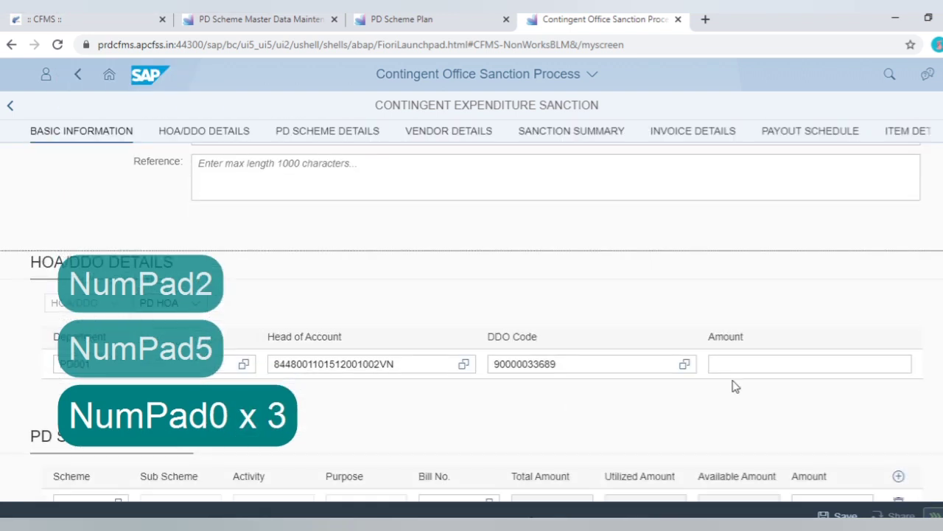
{"action": "left_click", "coordinate": [743, 361]}
{"action": "type", "text": "25000"}
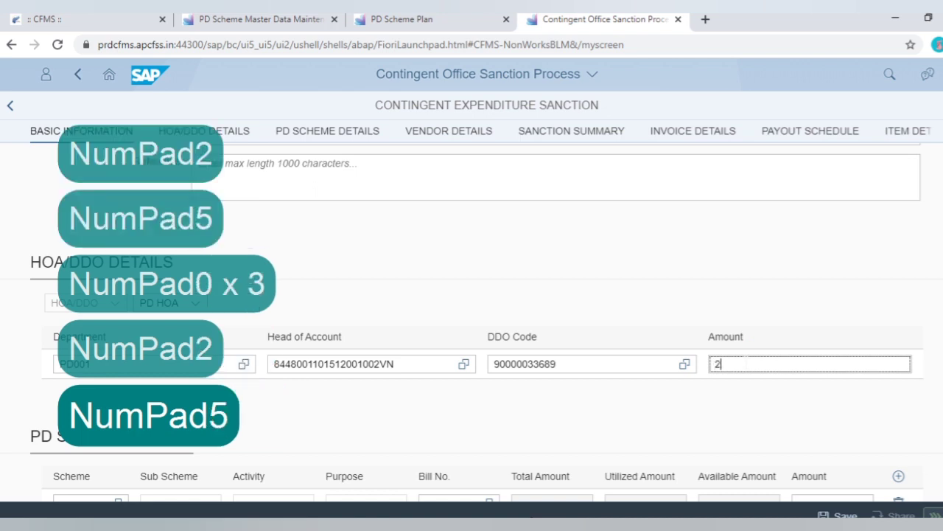
{"action": "left_click", "coordinate": [736, 414]}
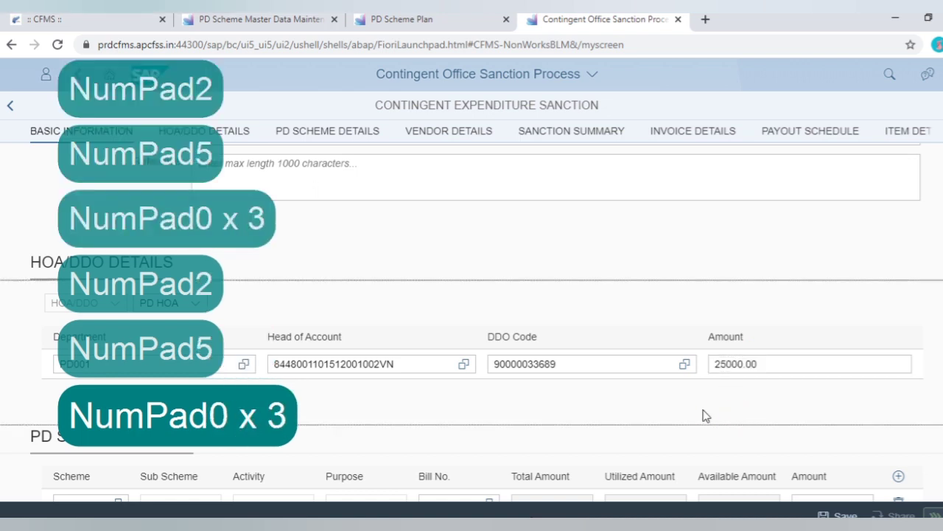
{"action": "scroll", "coordinate": [526, 393], "scroll_direction": "down", "scroll_amount": 3}
{"action": "left_click", "coordinate": [121, 363]}
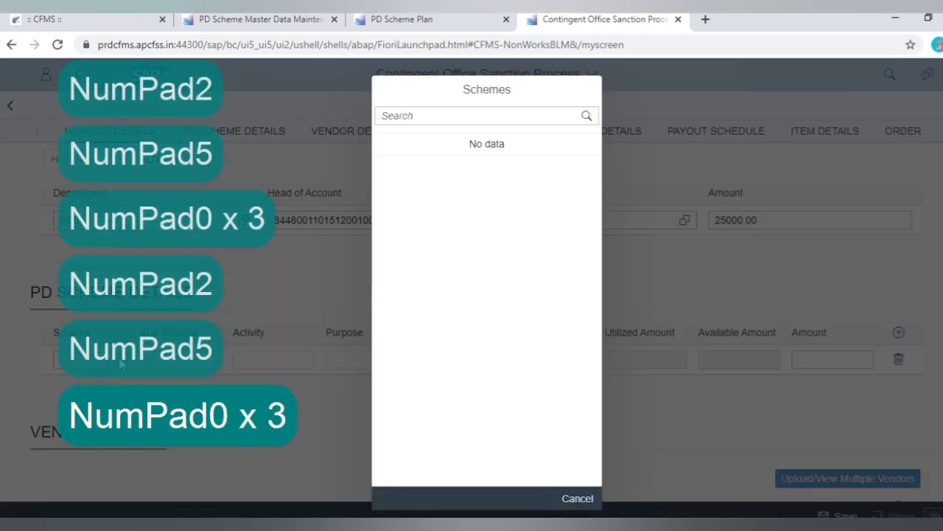
{"action": "left_click", "coordinate": [460, 156]}
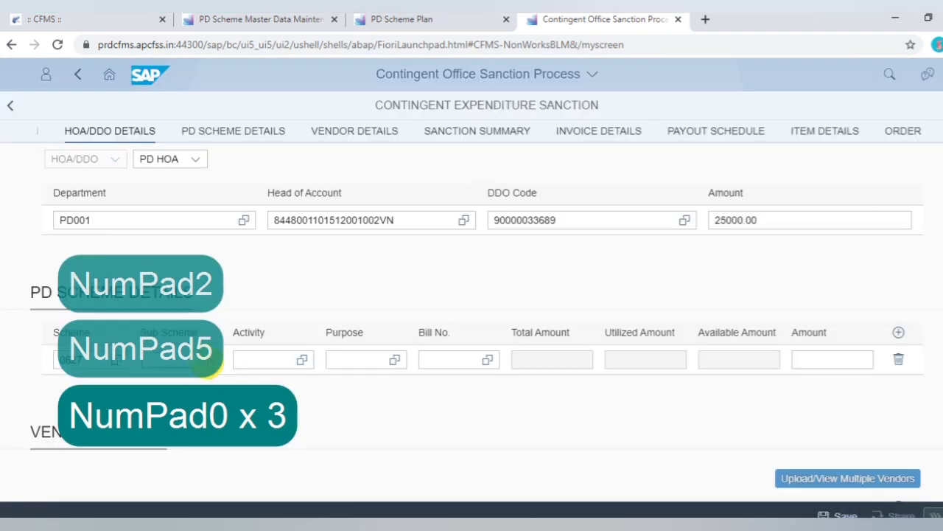
{"action": "left_click", "coordinate": [209, 363]}
{"action": "left_click", "coordinate": [493, 154]}
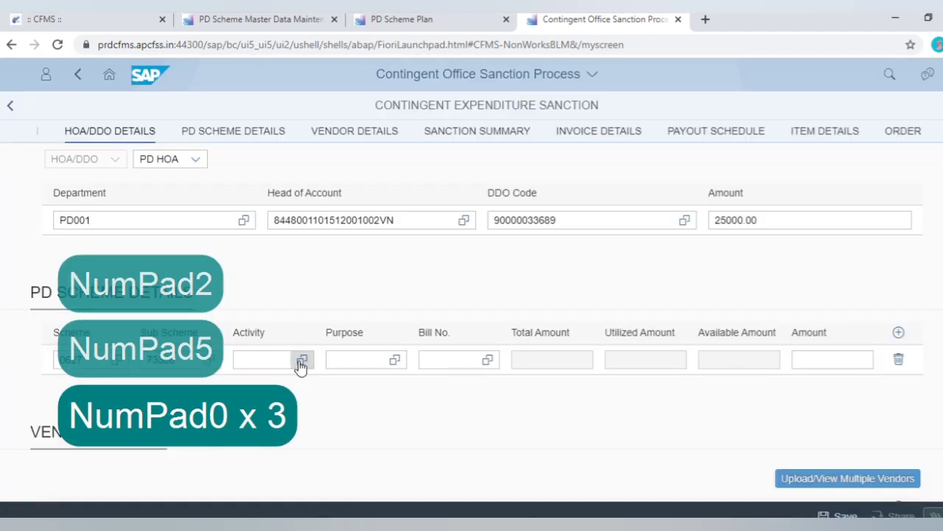
{"action": "left_click", "coordinate": [302, 361]}
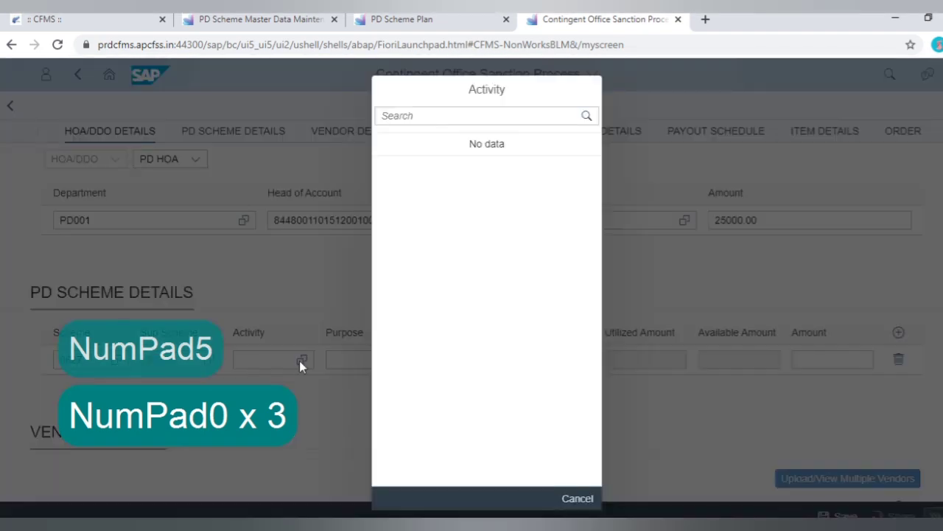
{"action": "left_click", "coordinate": [475, 160]}
{"action": "left_click", "coordinate": [395, 361]}
{"action": "left_click", "coordinate": [493, 168]}
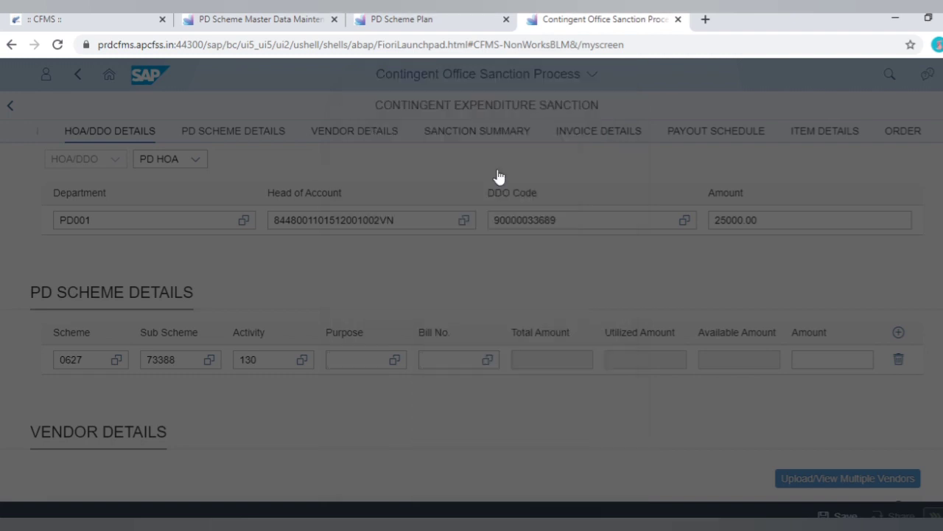
{"action": "left_click", "coordinate": [487, 362]}
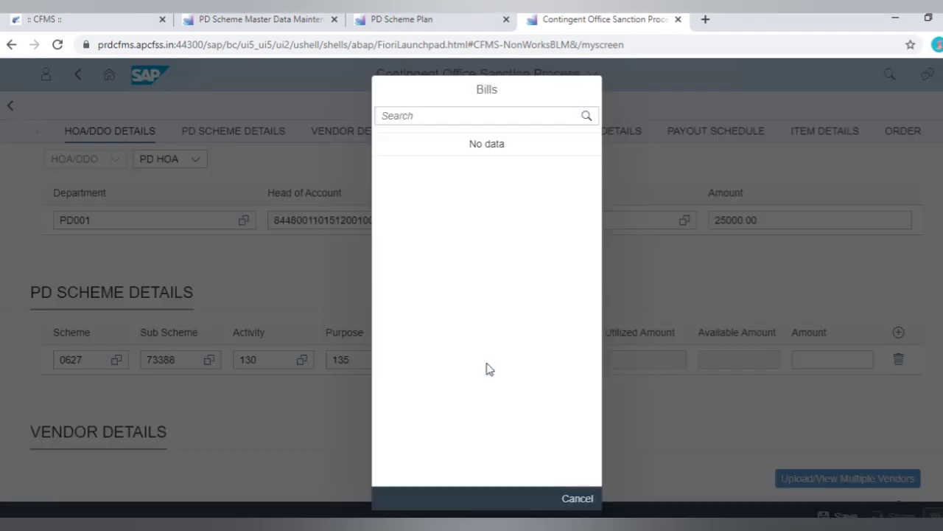
{"action": "left_click", "coordinate": [510, 148]}
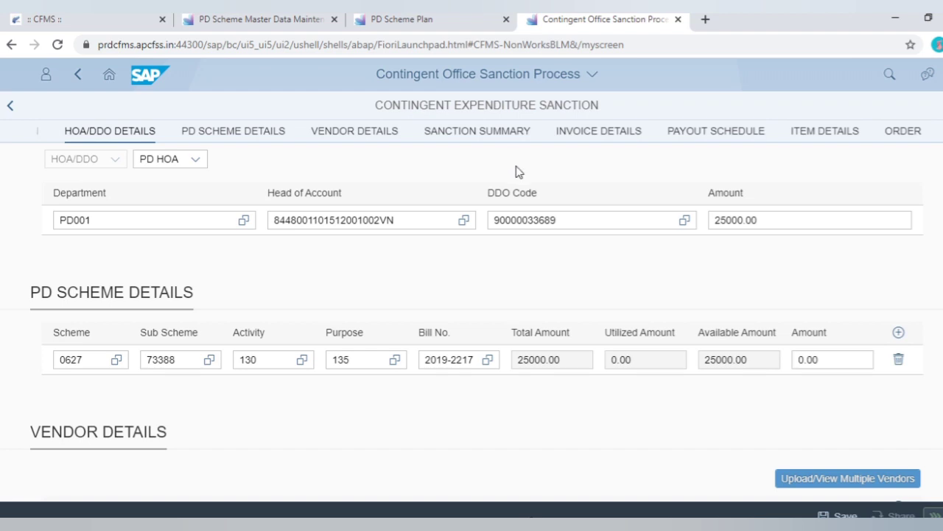
{"action": "scroll", "coordinate": [460, 345], "scroll_direction": "down", "scroll_amount": 3}
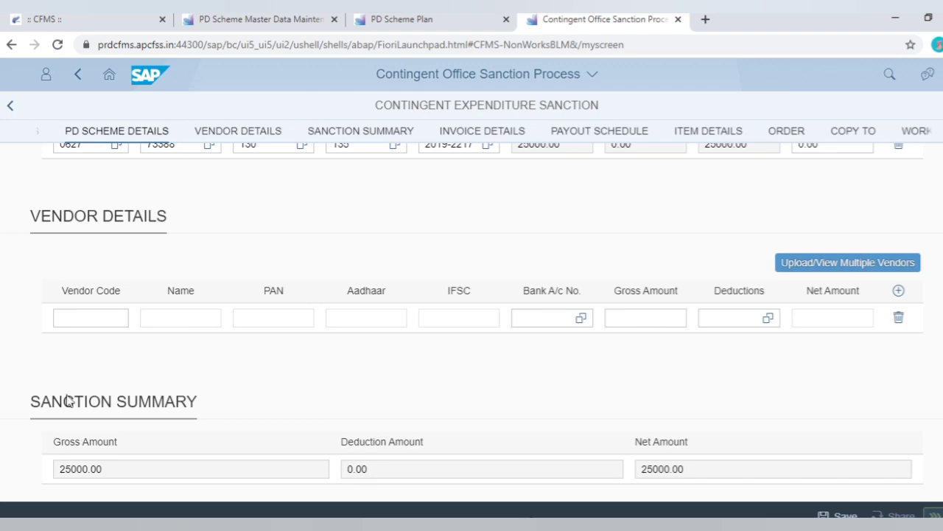
{"action": "scroll", "coordinate": [214, 380], "scroll_direction": "down", "scroll_amount": 2}
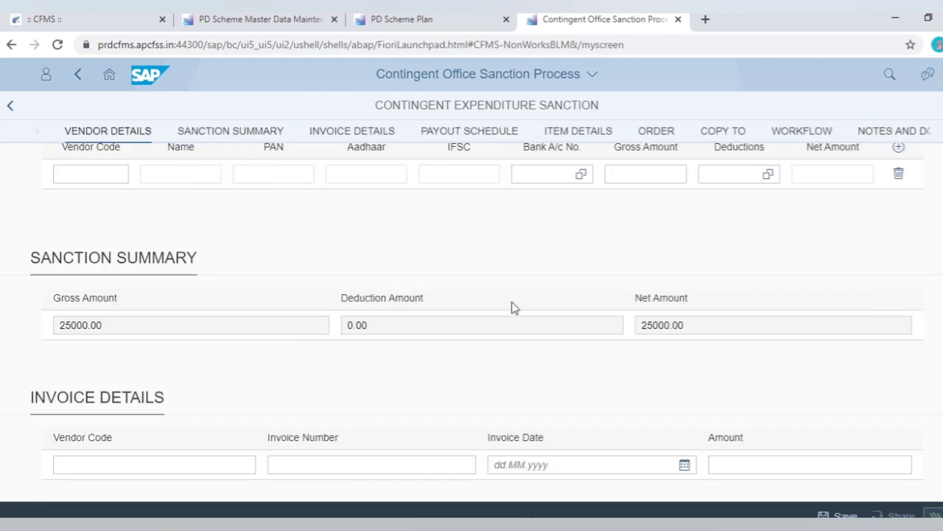
{"action": "scroll", "coordinate": [553, 310], "scroll_direction": "down", "scroll_amount": 2}
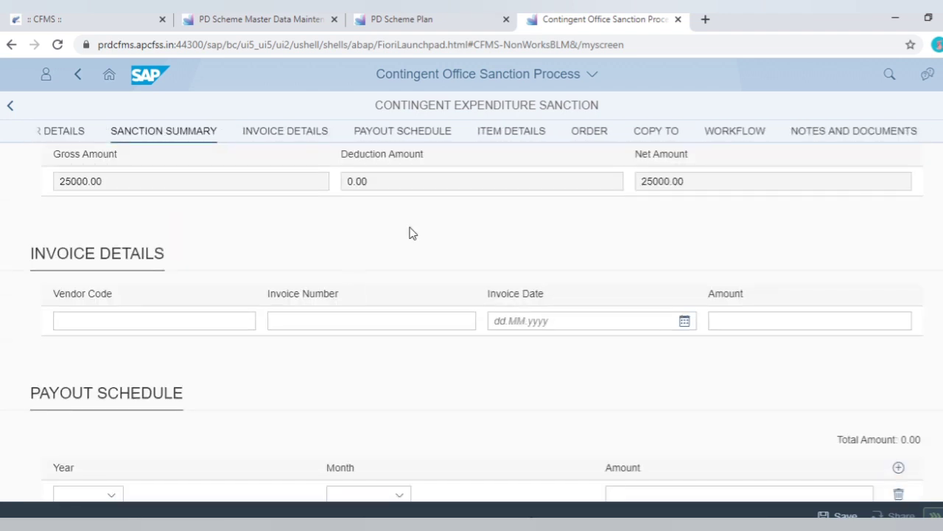
{"action": "scroll", "coordinate": [248, 260], "scroll_direction": "down", "scroll_amount": 2}
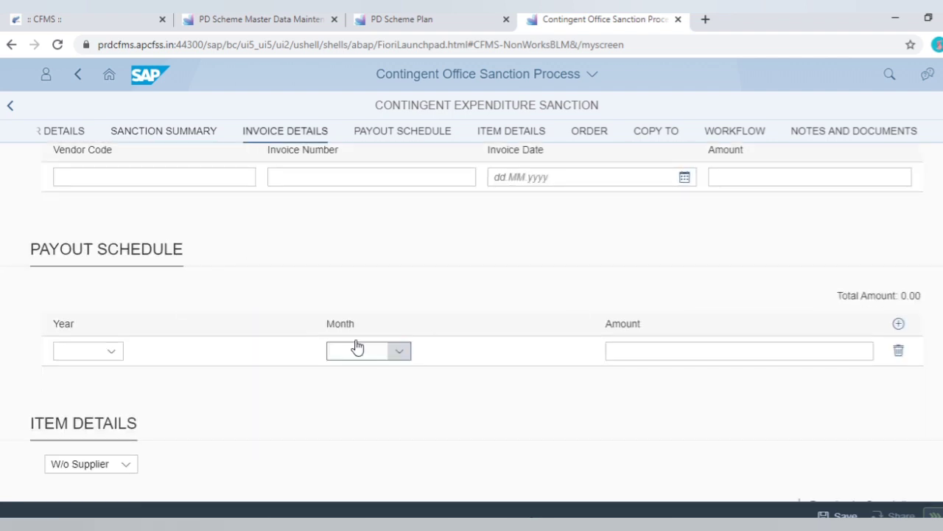
{"action": "scroll", "coordinate": [164, 356], "scroll_direction": "down", "scroll_amount": 6}
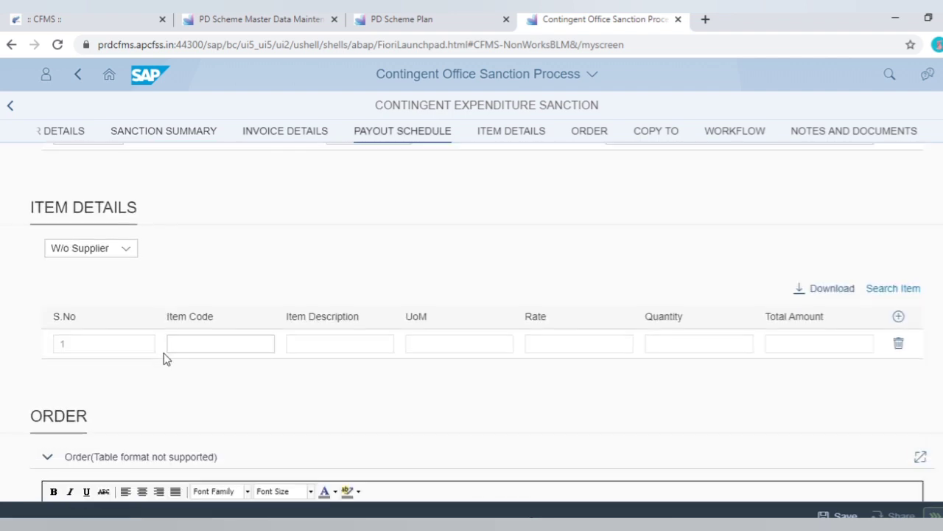
{"action": "scroll", "coordinate": [471, 331], "scroll_direction": "down", "scroll_amount": 1}
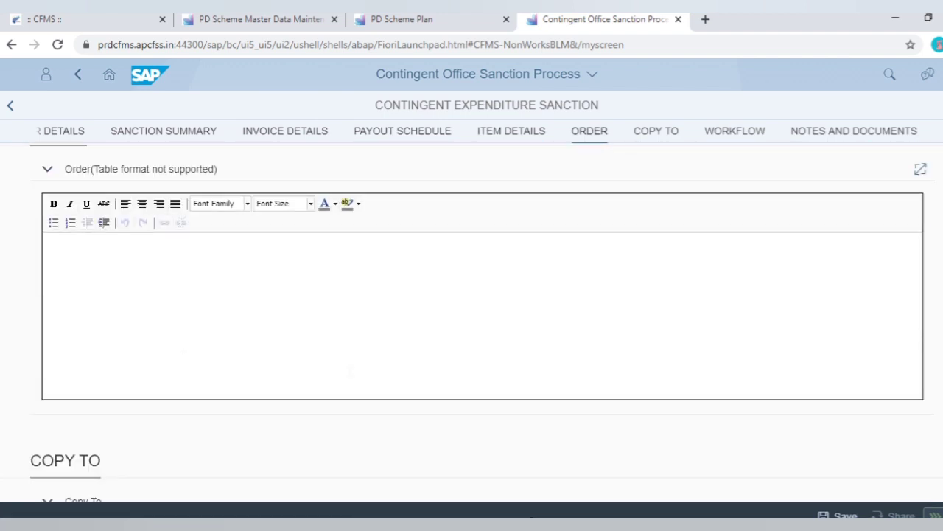
{"action": "scroll", "coordinate": [167, 297], "scroll_direction": "down", "scroll_amount": 3}
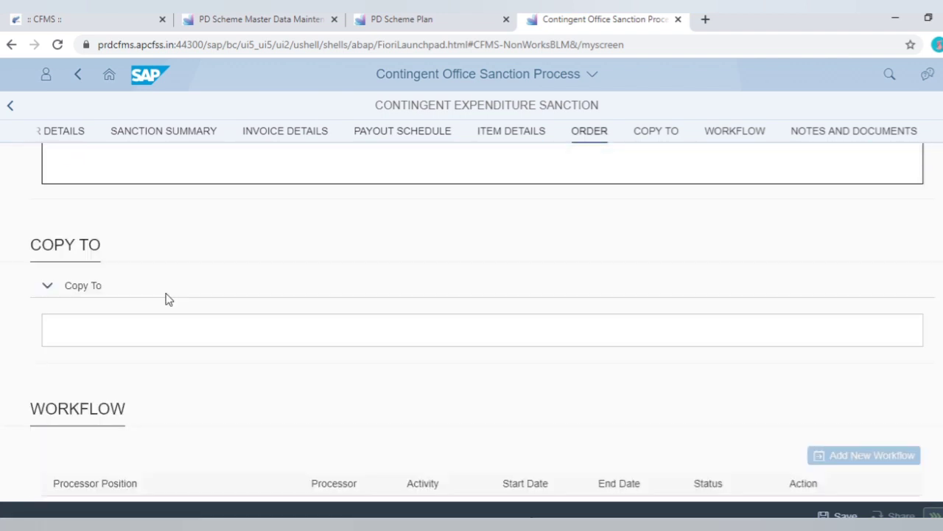
{"action": "scroll", "coordinate": [228, 271], "scroll_direction": "down", "scroll_amount": 3}
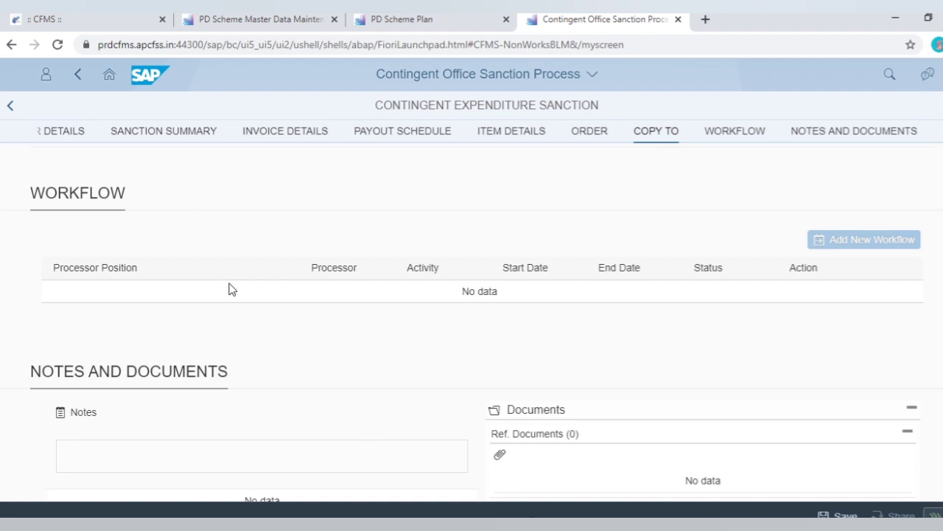
{"action": "scroll", "coordinate": [228, 286], "scroll_direction": "down", "scroll_amount": 2}
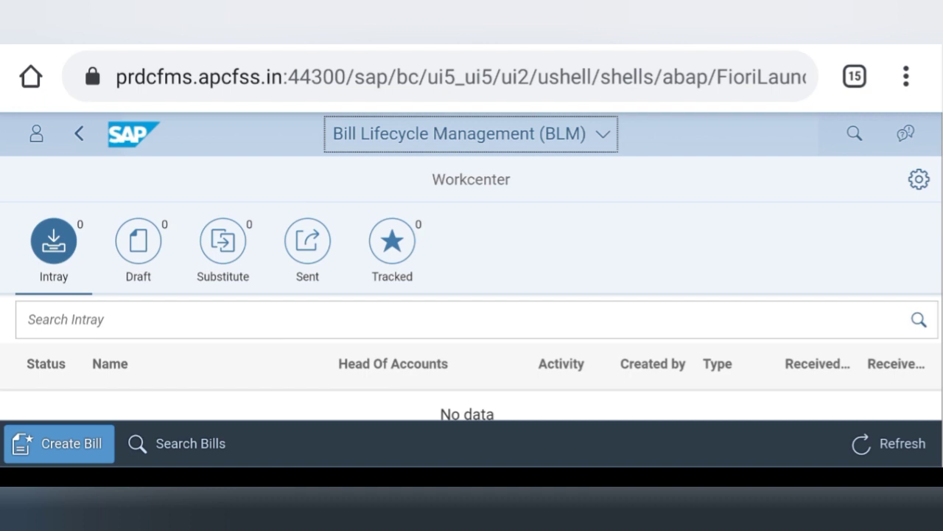
Step: Start a new bill of type PD Disbursement Bill under Personal Deposit Accounts
{"action": "left_click", "coordinate": [59, 442]}
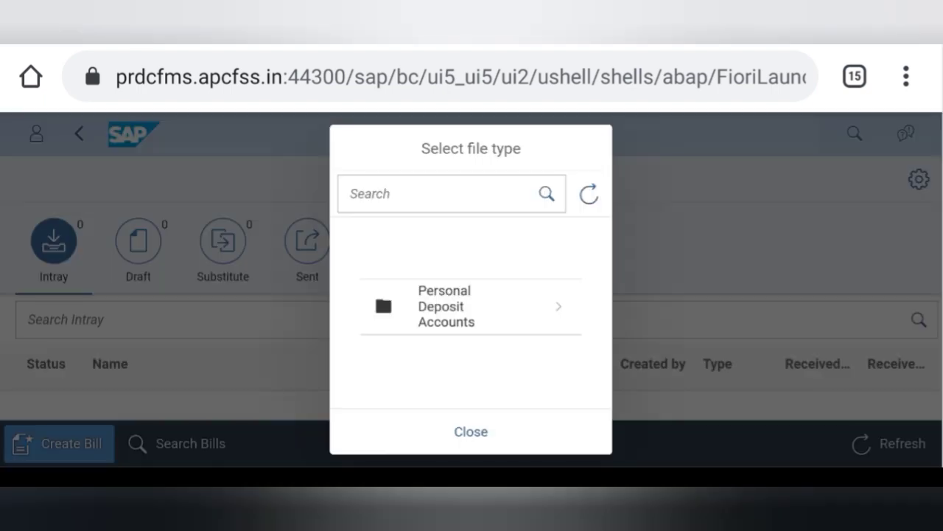
{"action": "left_click", "coordinate": [457, 306]}
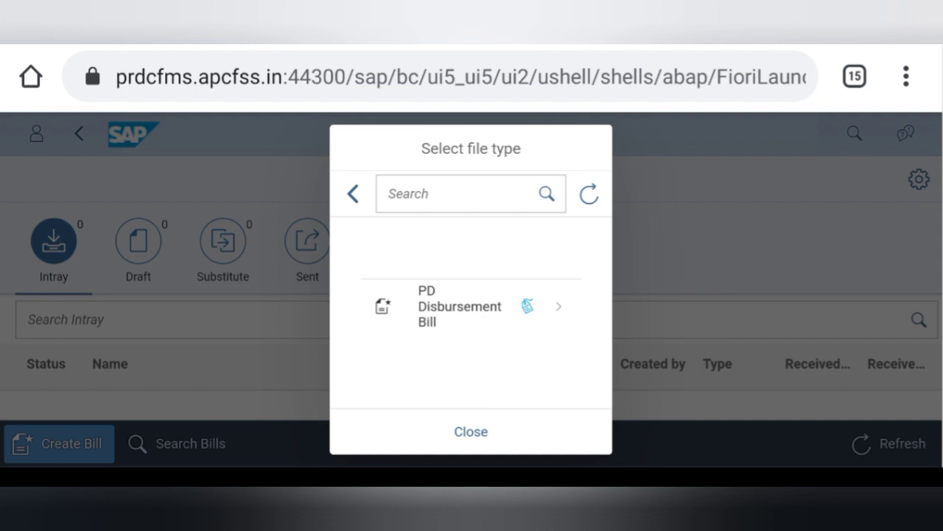
{"action": "left_click", "coordinate": [457, 306]}
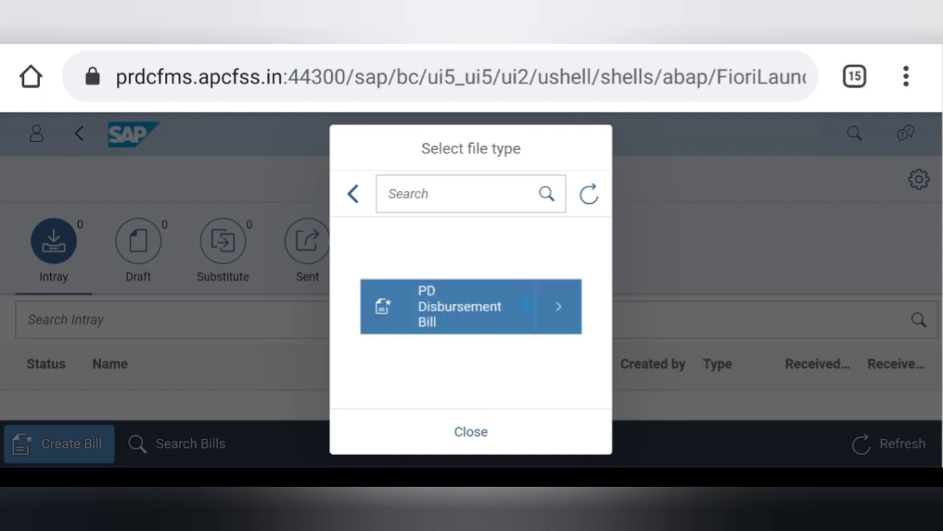
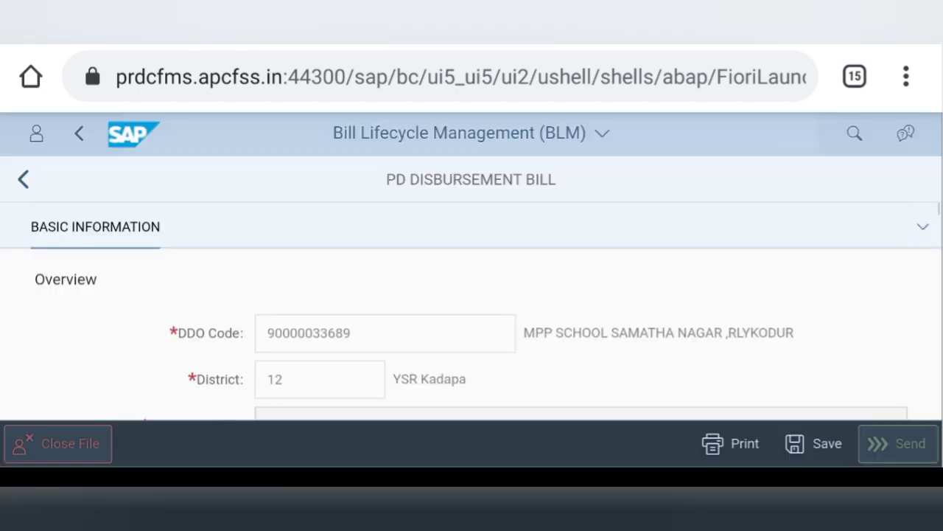
Step: Tap into the Bill Subject field, then scroll further down the bill form
{"action": "scroll", "coordinate": [471, 332], "scroll_direction": "down", "scroll_amount": 2}
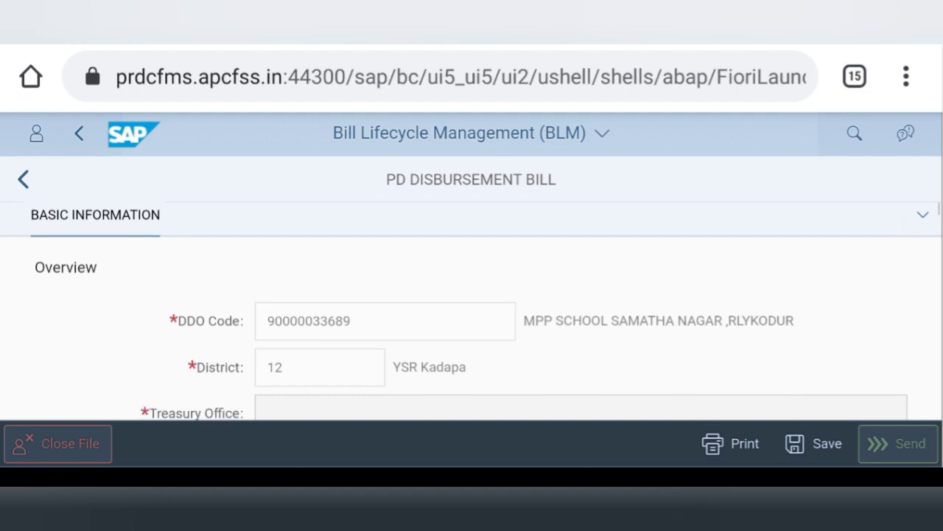
{"action": "scroll", "coordinate": [472, 331], "scroll_direction": "down", "scroll_amount": 2}
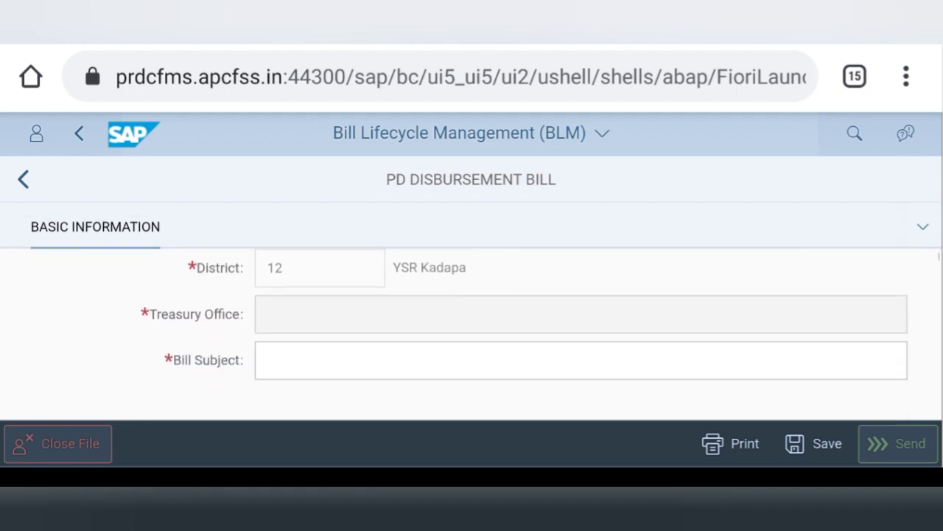
{"action": "left_click", "coordinate": [581, 335]}
{"action": "key", "text": "Return"}
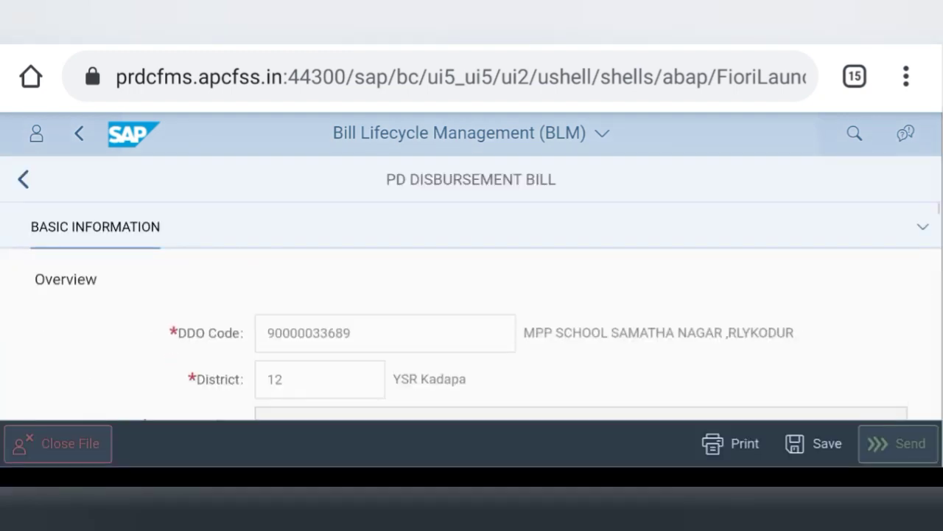
{"action": "scroll", "coordinate": [471, 332], "scroll_direction": "down", "scroll_amount": 5}
{"action": "scroll", "coordinate": [472, 332], "scroll_direction": "down", "scroll_amount": 2}
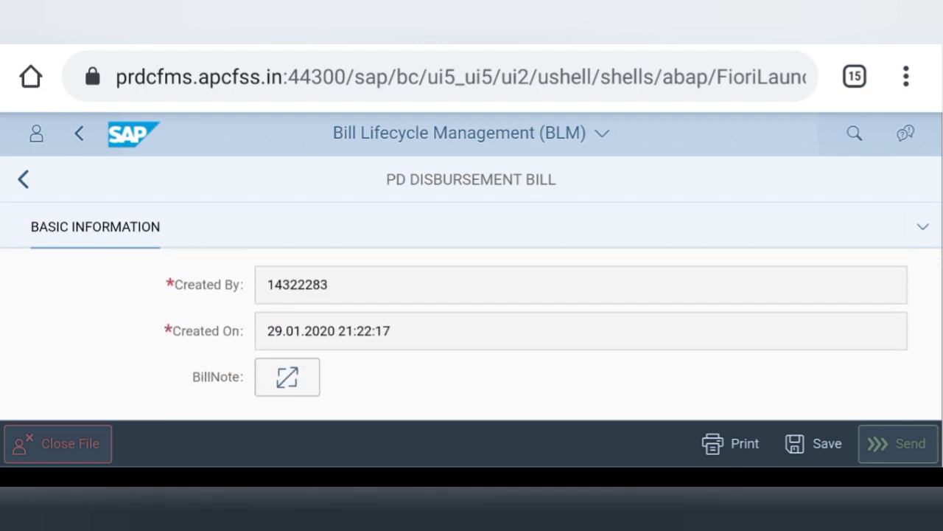
{"action": "scroll", "coordinate": [471, 331], "scroll_direction": "down", "scroll_amount": 3}
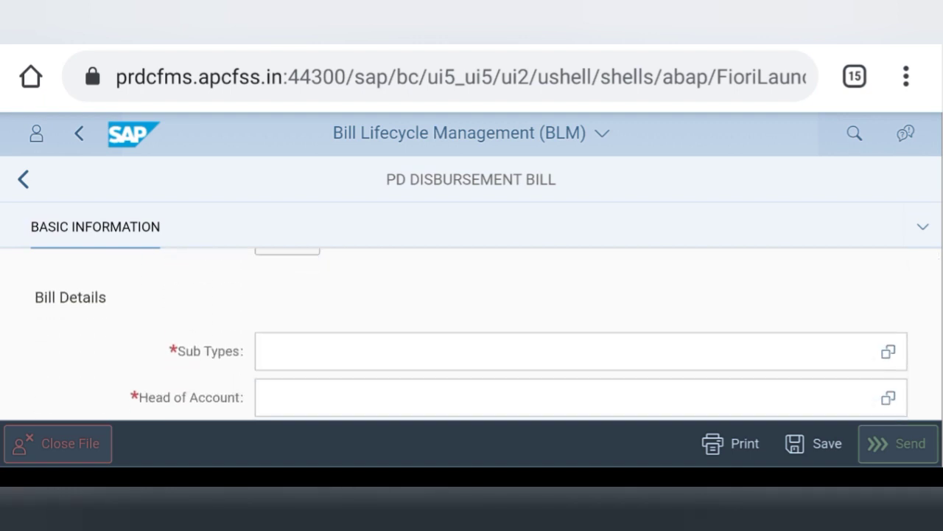
Step: Choose sub type 135 Consumables/Stationery from the Sub Types list
{"action": "left_click", "coordinate": [888, 351]}
{"action": "left_click", "coordinate": [471, 180]}
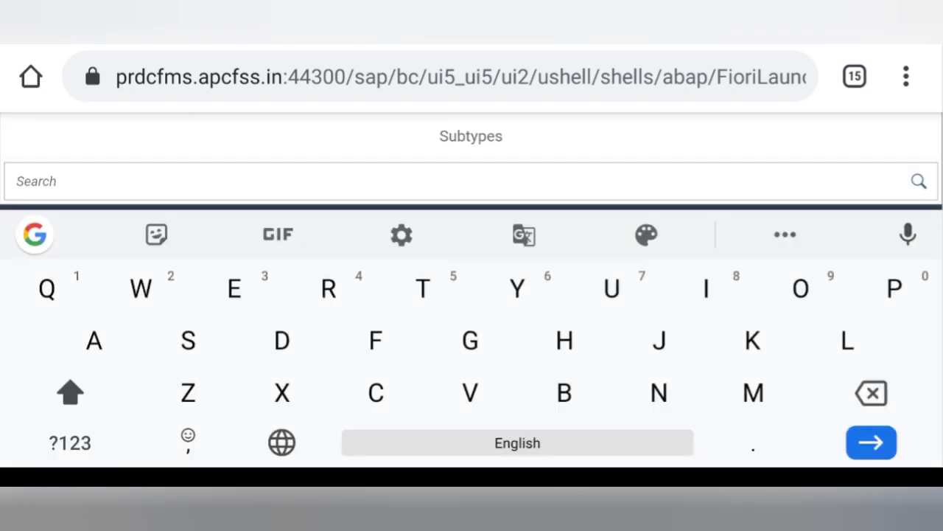
{"action": "scroll", "coordinate": [472, 309], "scroll_direction": "down", "scroll_amount": 3}
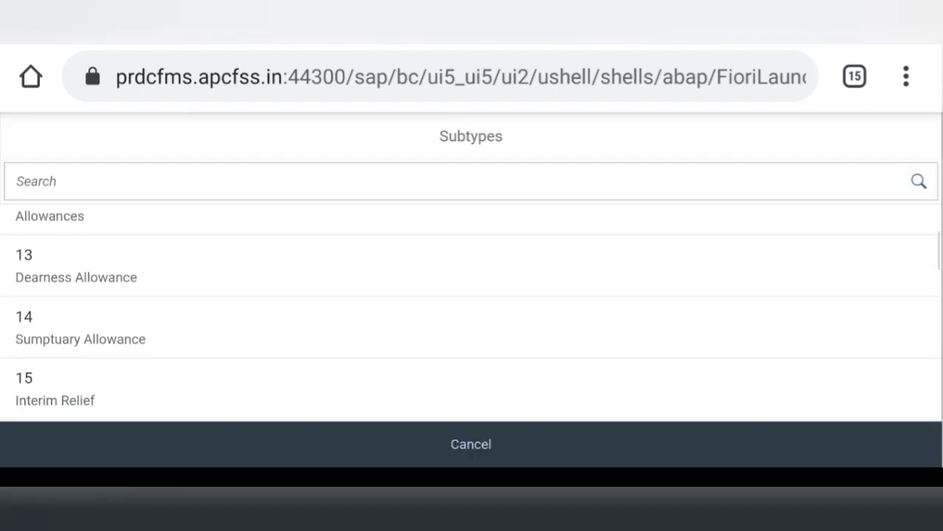
{"action": "scroll", "coordinate": [472, 310], "scroll_direction": "down", "scroll_amount": 20}
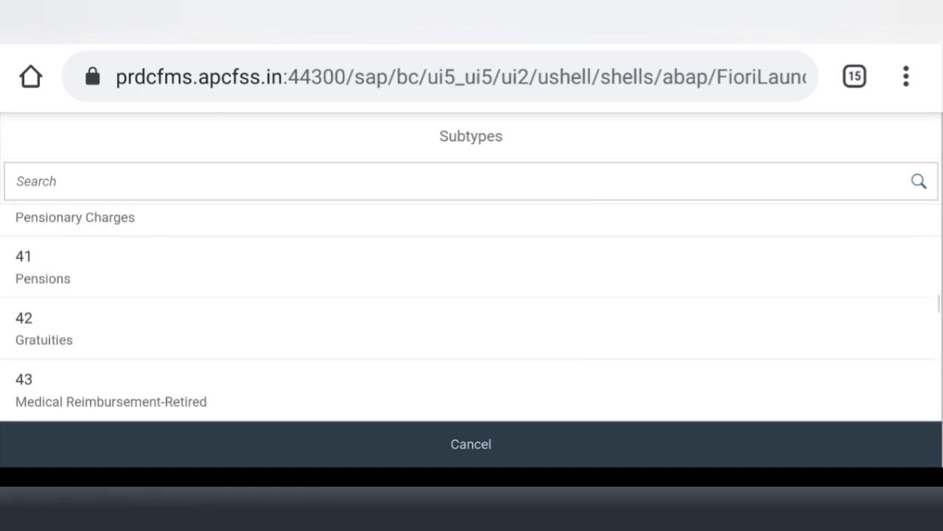
{"action": "scroll", "coordinate": [472, 309], "scroll_direction": "down", "scroll_amount": 20}
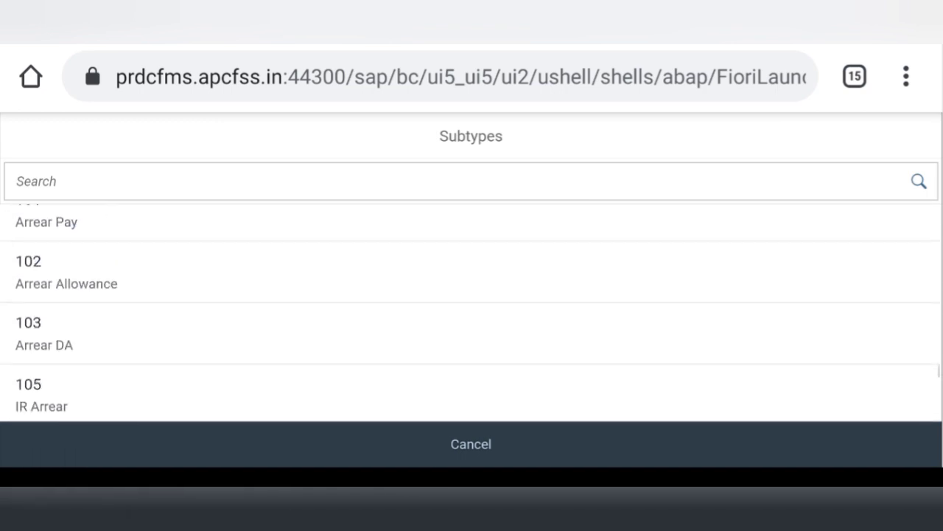
{"action": "scroll", "coordinate": [472, 310], "scroll_direction": "down", "scroll_amount": 15}
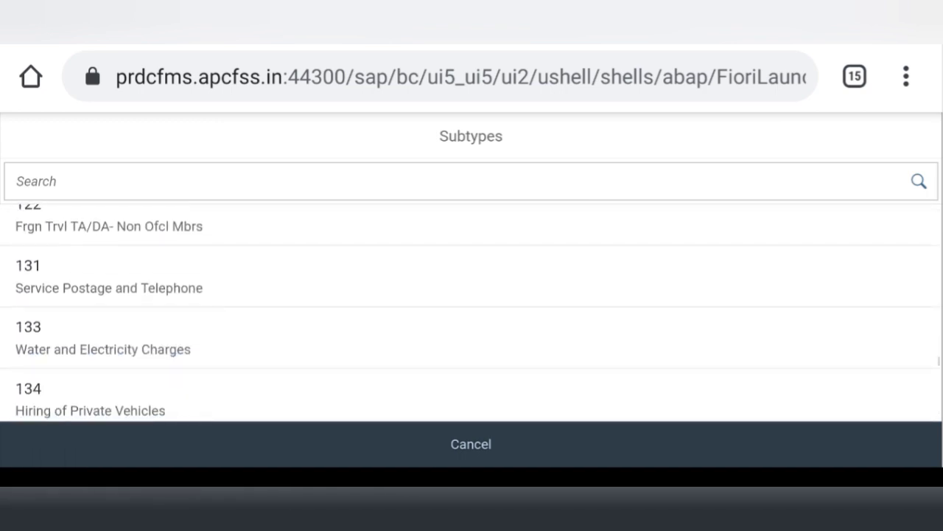
{"action": "scroll", "coordinate": [472, 317], "scroll_direction": "up", "scroll_amount": 3}
{"action": "scroll", "coordinate": [472, 317], "scroll_direction": "down", "scroll_amount": 4}
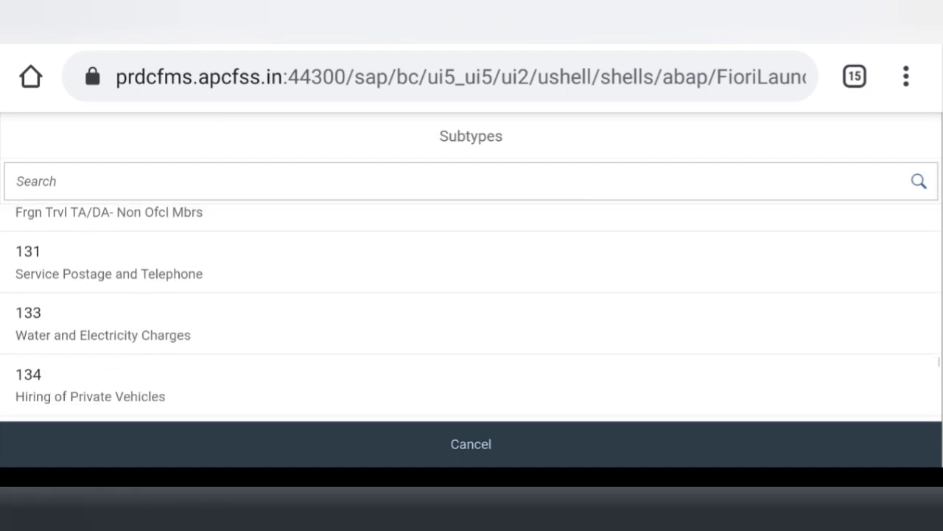
{"action": "scroll", "coordinate": [471, 312], "scroll_direction": "down", "scroll_amount": 2}
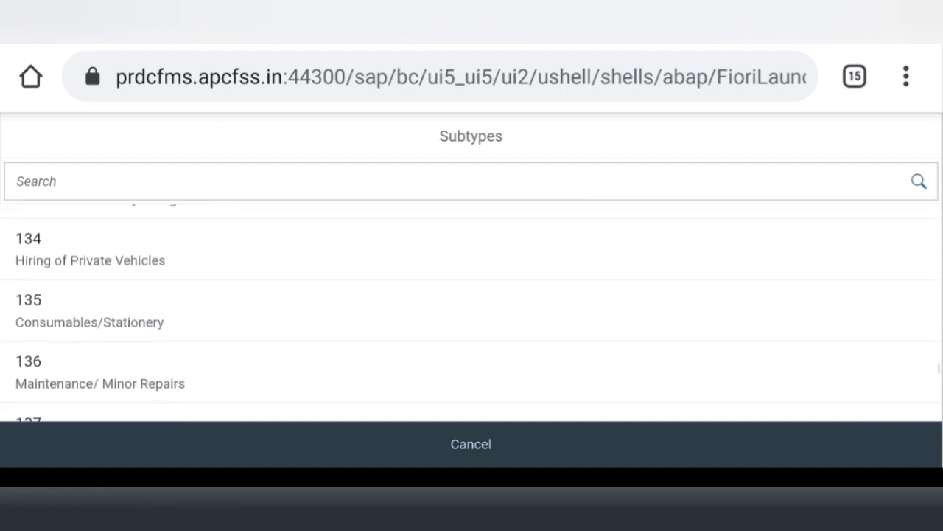
{"action": "left_click", "coordinate": [100, 372]}
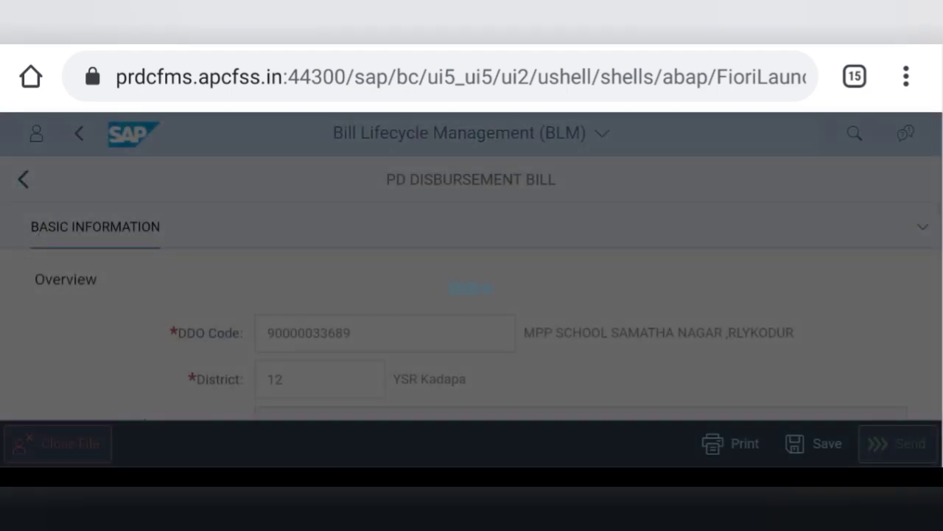
{"action": "scroll", "coordinate": [471, 332], "scroll_direction": "down", "scroll_amount": 10}
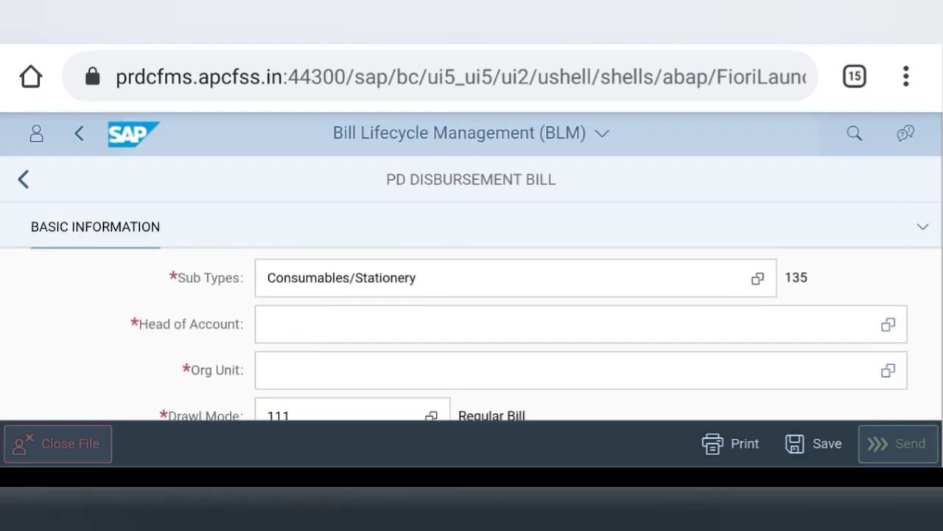
{"action": "left_click", "coordinate": [888, 325]}
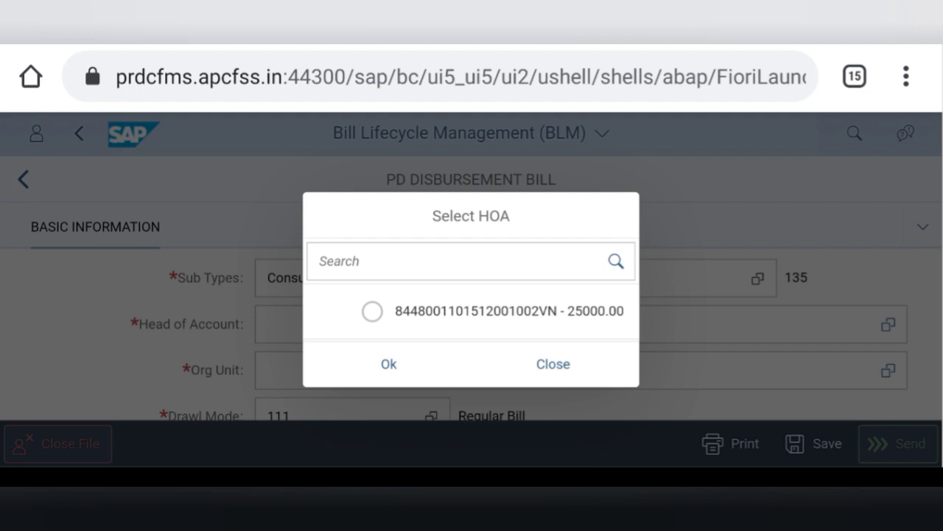
{"action": "left_click", "coordinate": [372, 311]}
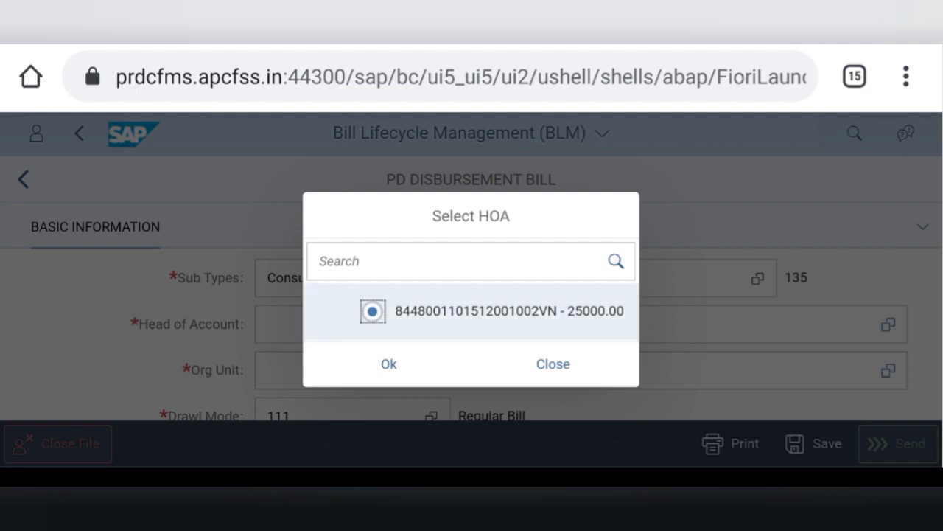
{"action": "left_click", "coordinate": [389, 363]}
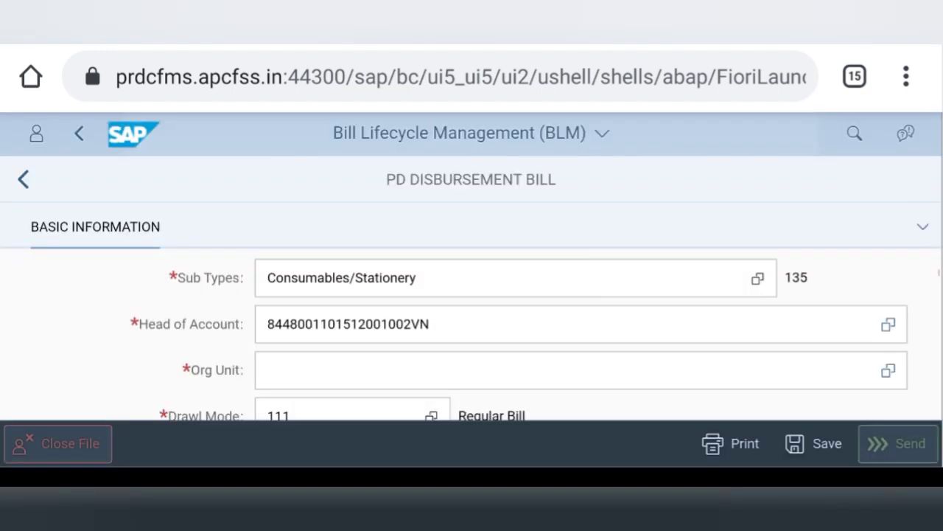
Step: Set Org Unit 20058390 MPP SCHOOL SAMATHA NAGAR, showing 25000.00 available budget
{"action": "scroll", "coordinate": [519, 334], "scroll_direction": "down", "scroll_amount": 1}
{"action": "left_click", "coordinate": [888, 338]}
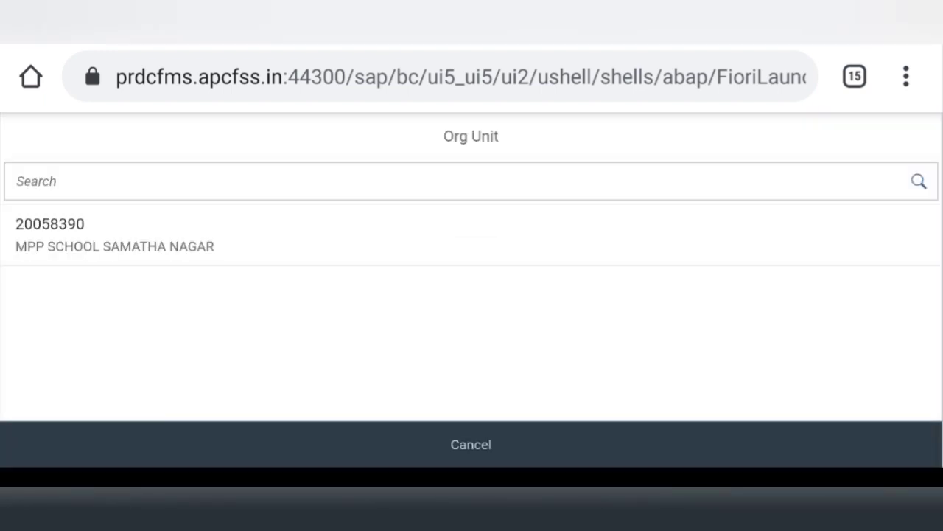
{"action": "left_click", "coordinate": [115, 234]}
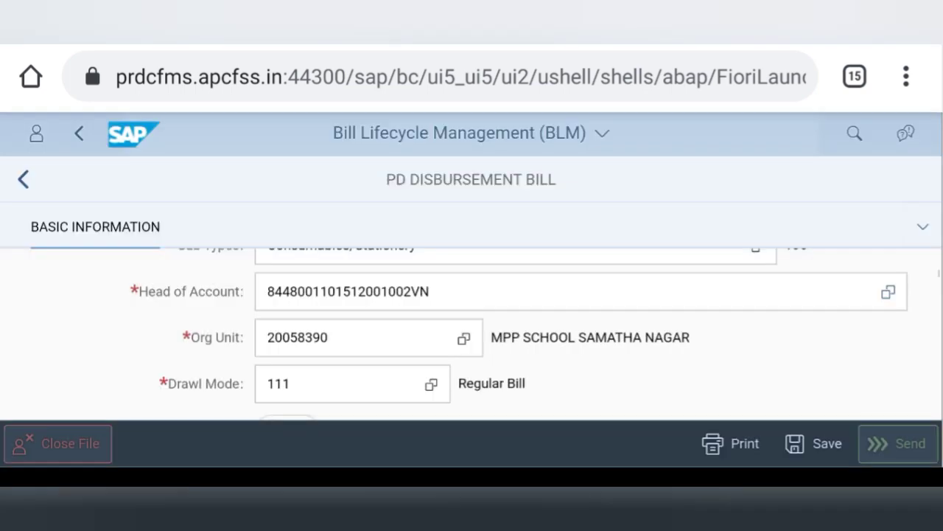
{"action": "scroll", "coordinate": [518, 334], "scroll_direction": "down", "scroll_amount": 2}
{"action": "scroll", "coordinate": [472, 332], "scroll_direction": "down", "scroll_amount": 3}
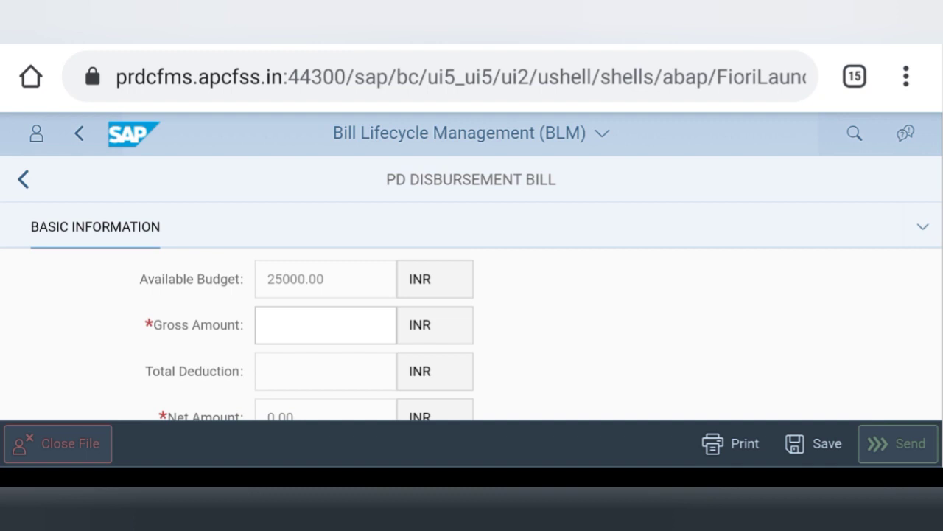
{"action": "scroll", "coordinate": [308, 337], "scroll_direction": "down", "scroll_amount": 1}
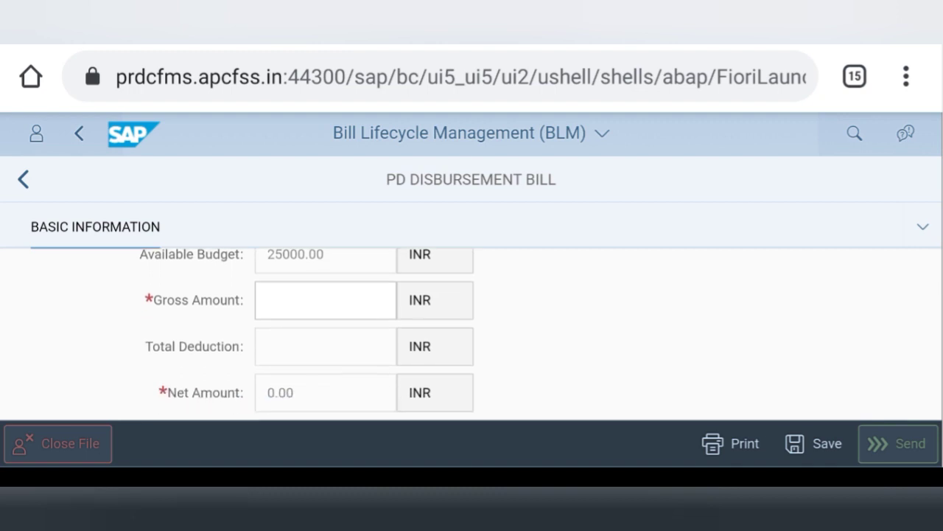
{"action": "left_click", "coordinate": [325, 300]}
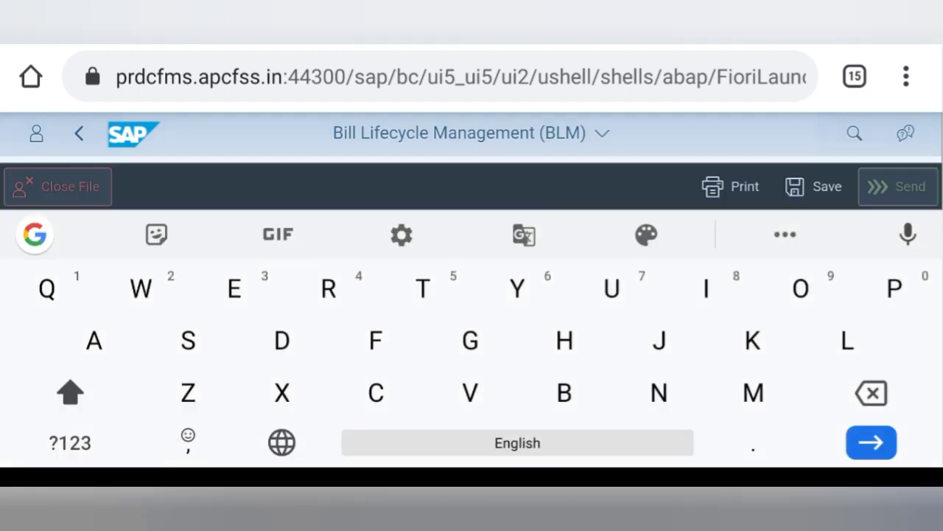
{"action": "key", "text": "Escape"}
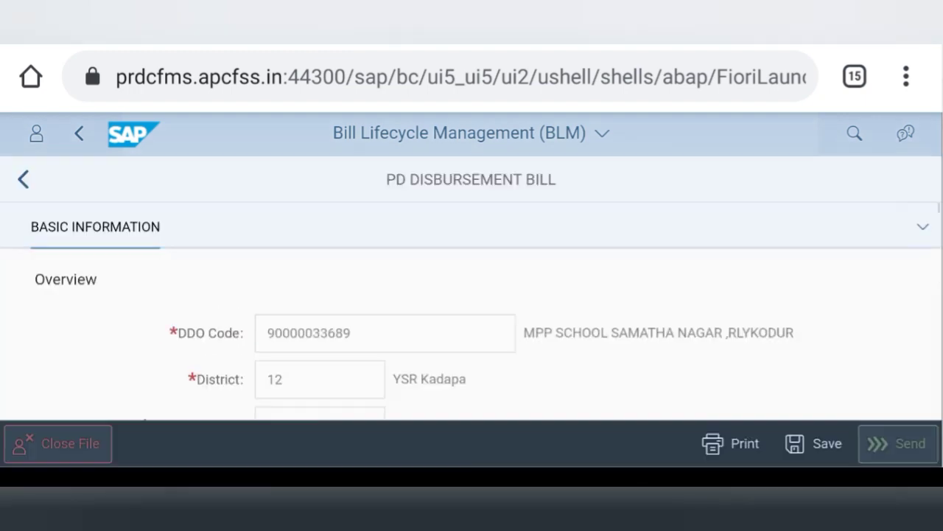
{"action": "scroll", "coordinate": [472, 332], "scroll_direction": "down", "scroll_amount": 5}
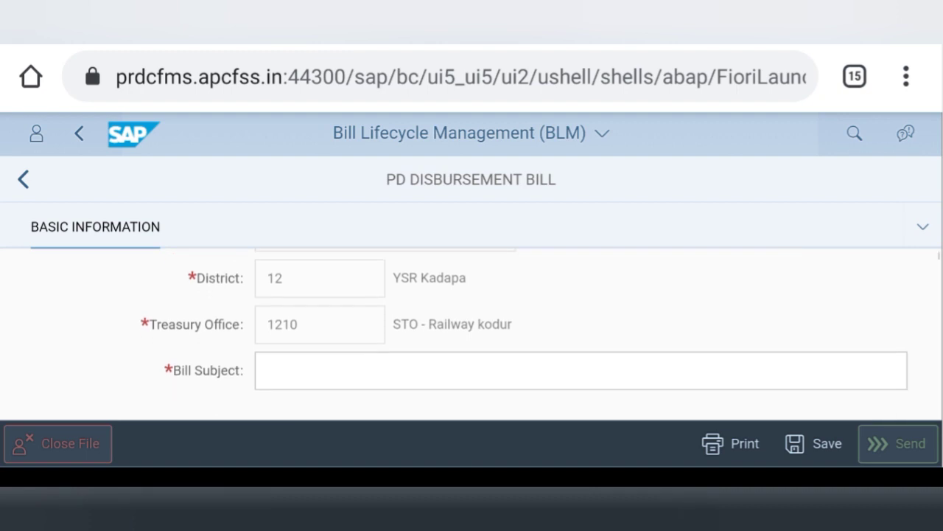
{"action": "scroll", "coordinate": [519, 334], "scroll_direction": "down", "scroll_amount": 10}
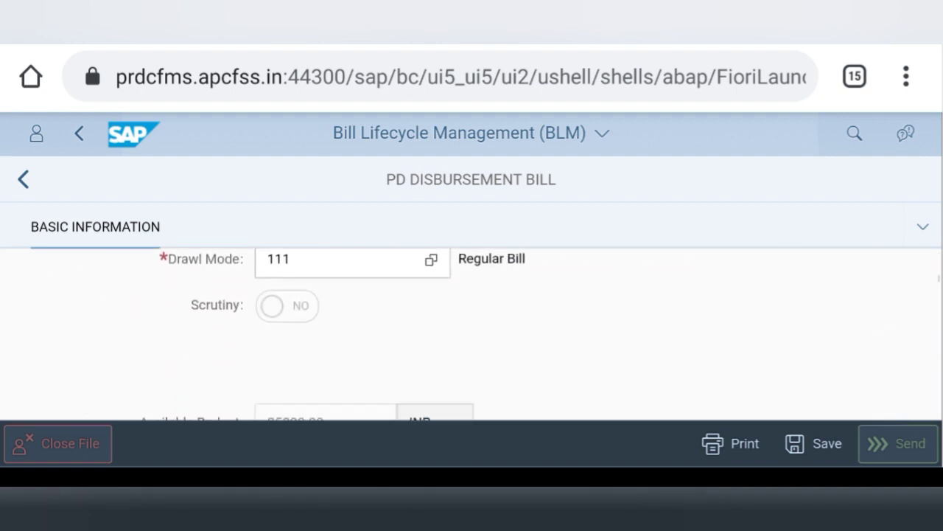
{"action": "scroll", "coordinate": [518, 333], "scroll_direction": "down", "scroll_amount": 5}
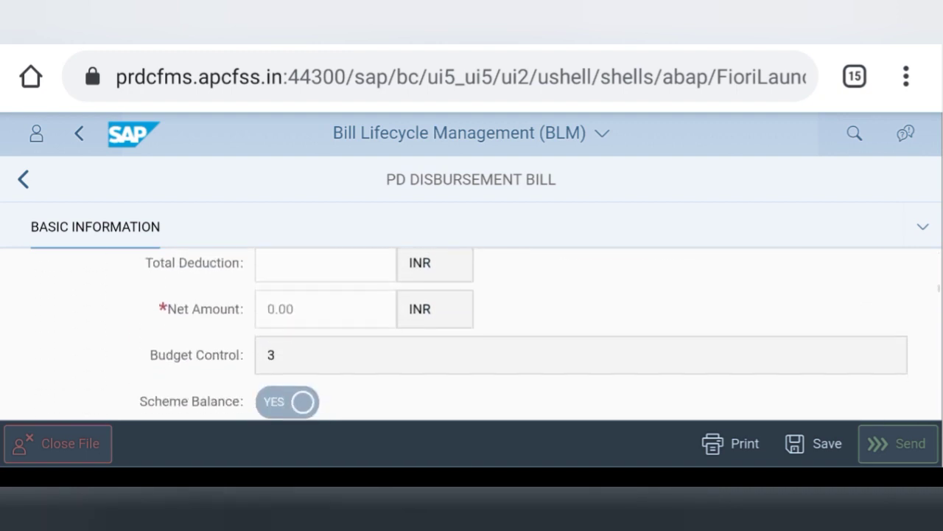
{"action": "scroll", "coordinate": [472, 331], "scroll_direction": "down", "scroll_amount": 5}
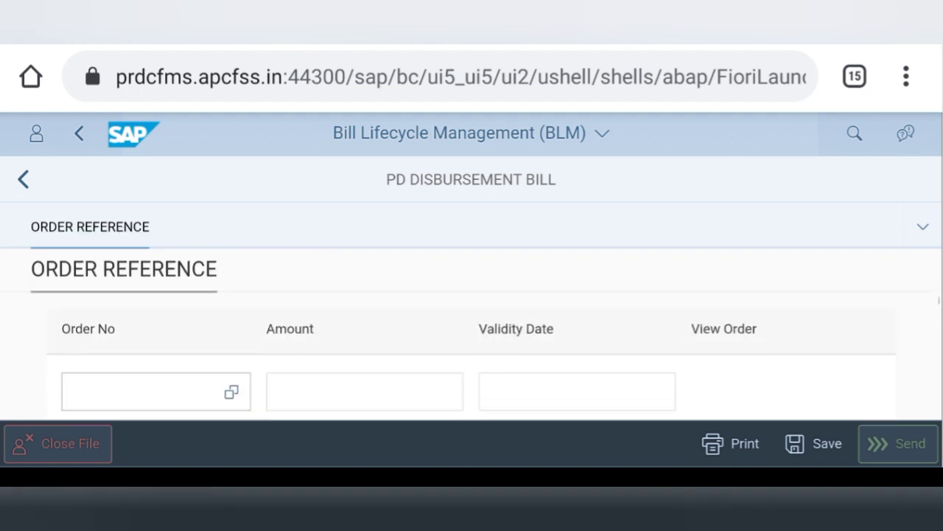
Step: Attach order ESE02/2019/105677, bringing in amount 25000.00 and validity date 31.03.2020
{"action": "scroll", "coordinate": [471, 332], "scroll_direction": "down", "scroll_amount": 1}
{"action": "left_click", "coordinate": [231, 334]}
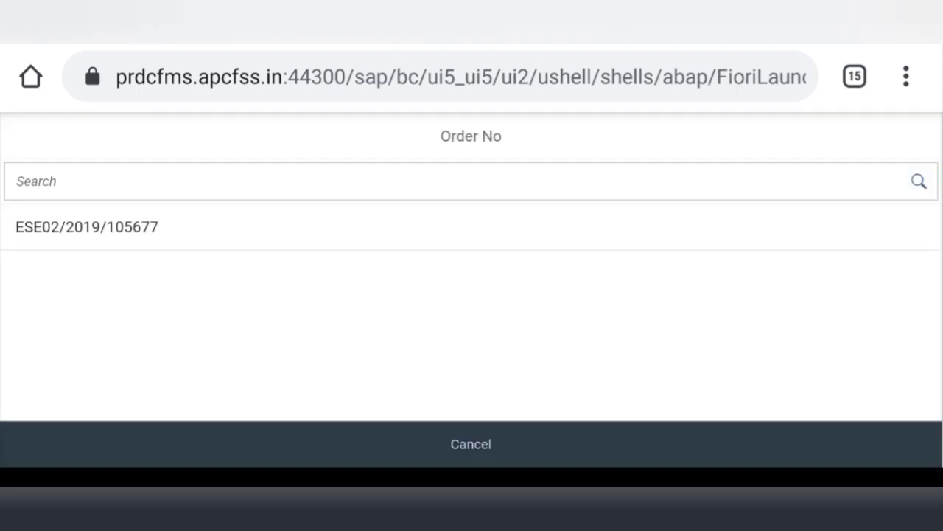
{"action": "left_click", "coordinate": [87, 226]}
{"action": "scroll", "coordinate": [471, 332], "scroll_direction": "down", "scroll_amount": 10}
{"action": "scroll", "coordinate": [472, 332], "scroll_direction": "down", "scroll_amount": 5}
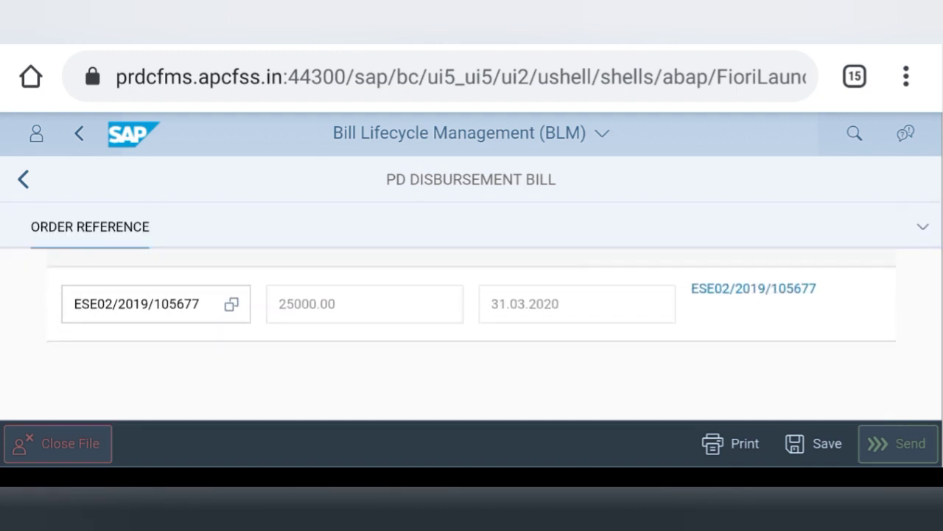
{"action": "scroll", "coordinate": [472, 331], "scroll_direction": "up", "scroll_amount": 1}
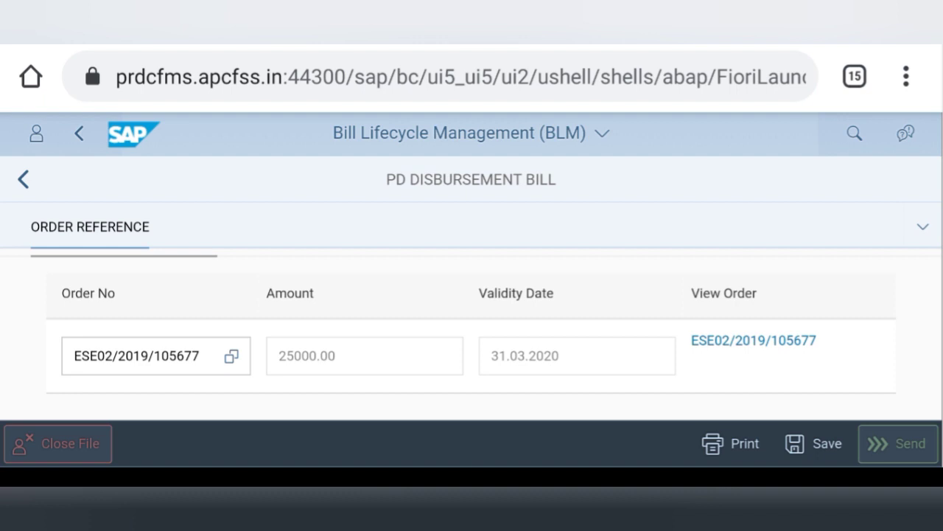
{"action": "scroll", "coordinate": [472, 324], "scroll_direction": "down", "scroll_amount": 1}
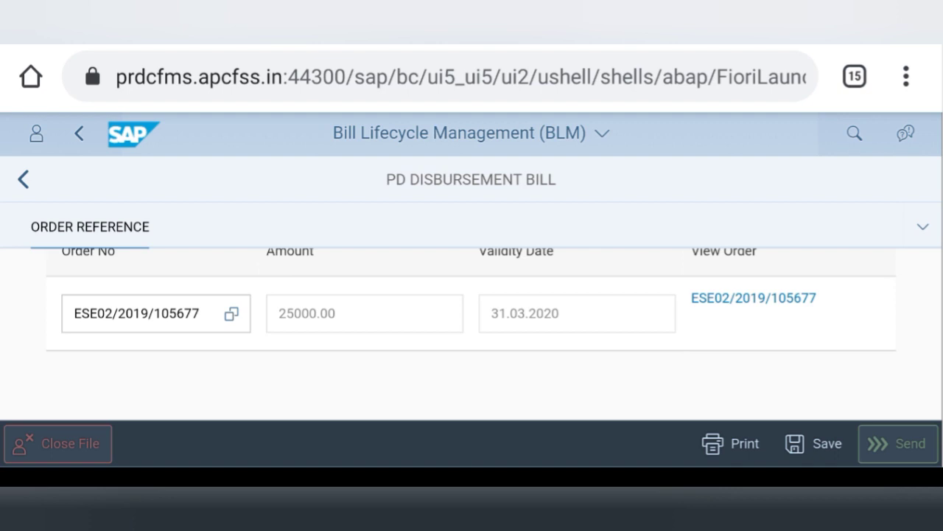
{"action": "scroll", "coordinate": [472, 302], "scroll_direction": "down", "scroll_amount": 1}
{"action": "scroll", "coordinate": [464, 334], "scroll_direction": "down", "scroll_amount": 3}
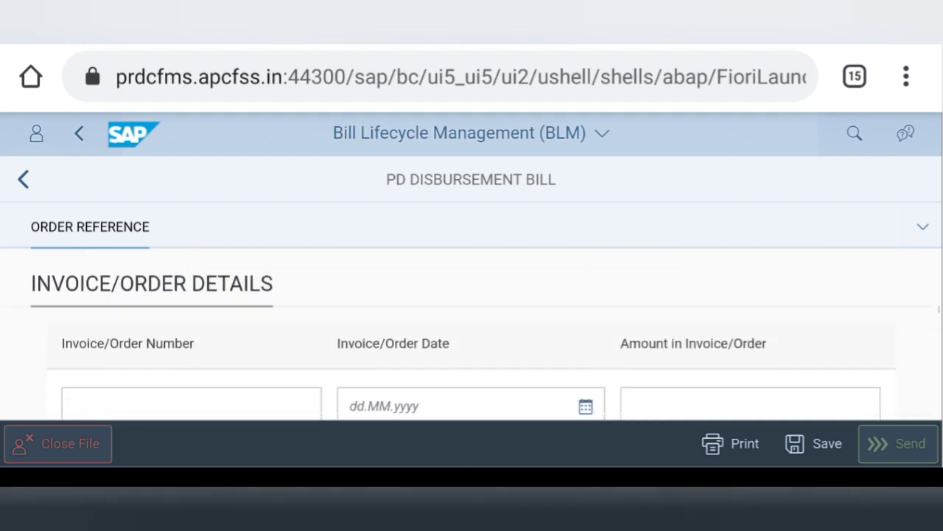
{"action": "scroll", "coordinate": [464, 332], "scroll_direction": "down", "scroll_amount": 2}
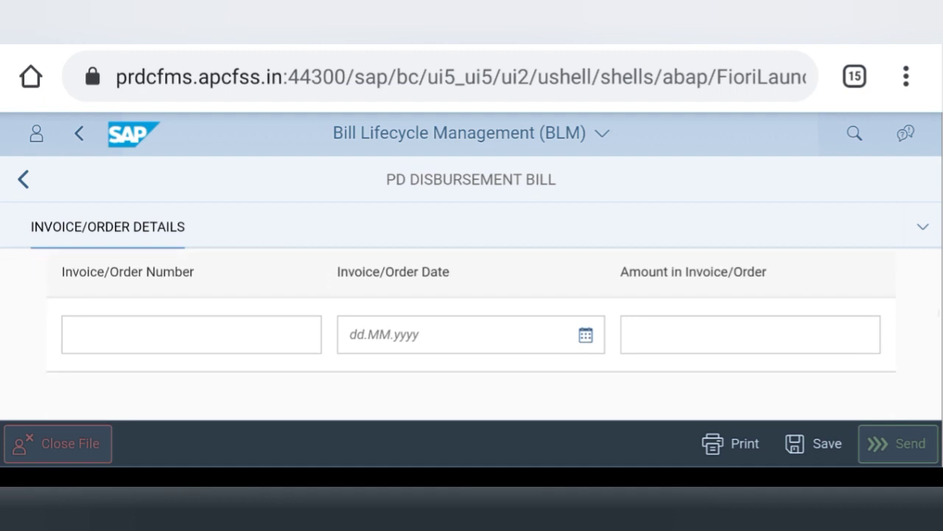
{"action": "scroll", "coordinate": [471, 319], "scroll_direction": "down", "scroll_amount": 2}
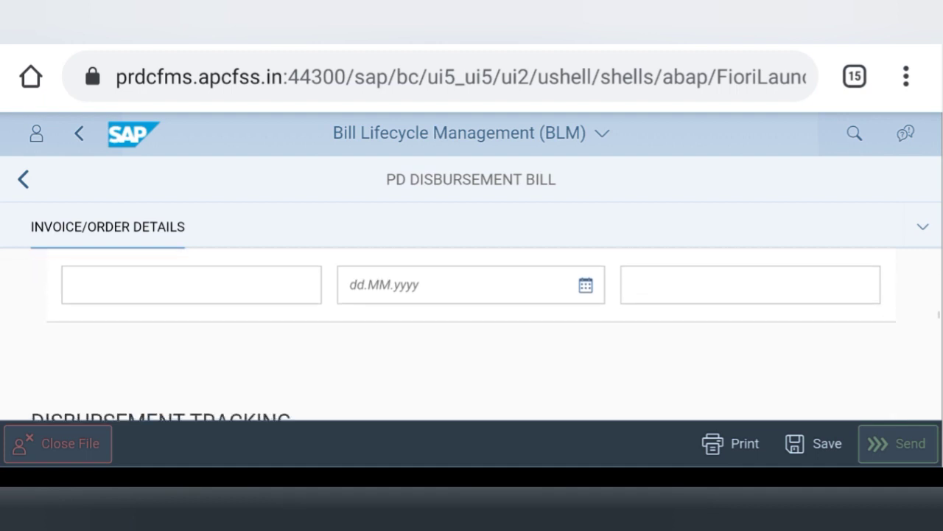
{"action": "scroll", "coordinate": [472, 334], "scroll_direction": "down", "scroll_amount": 3}
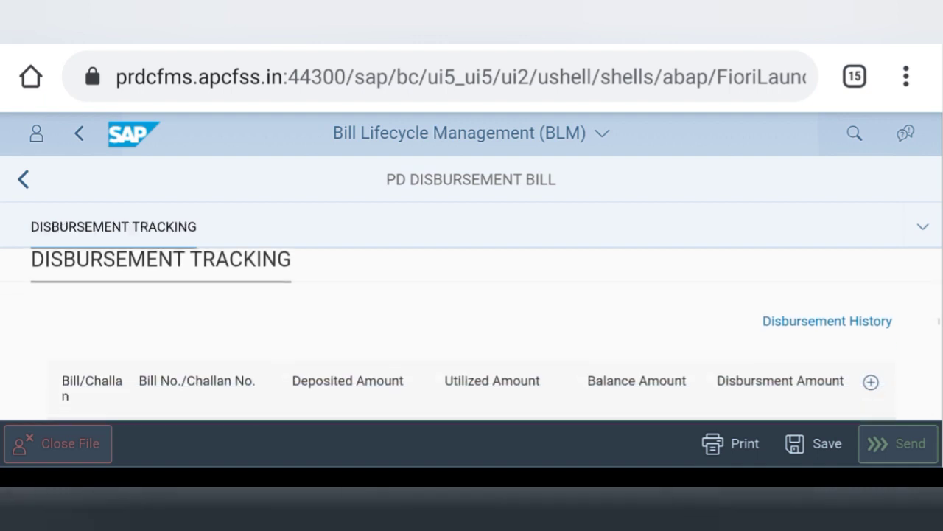
{"action": "scroll", "coordinate": [471, 334], "scroll_direction": "down", "scroll_amount": 1}
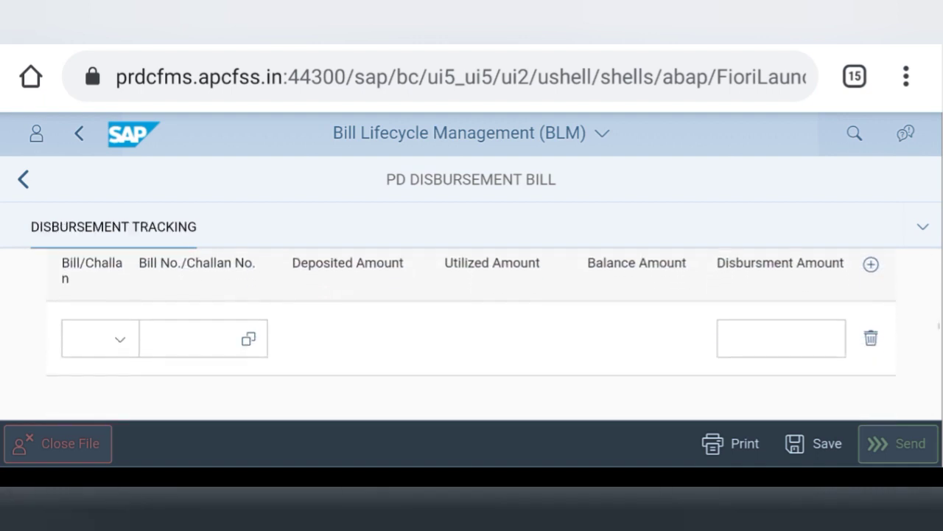
{"action": "left_click", "coordinate": [98, 334]}
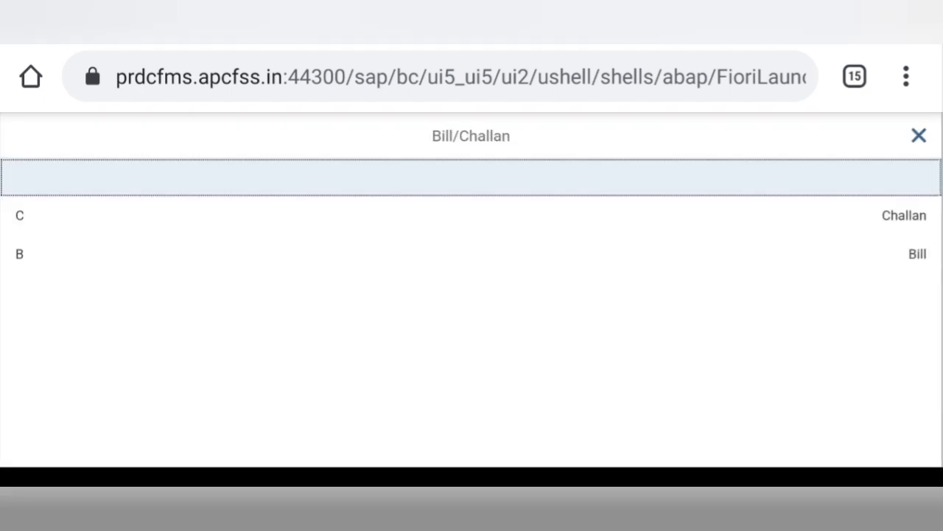
{"action": "left_click", "coordinate": [471, 253]}
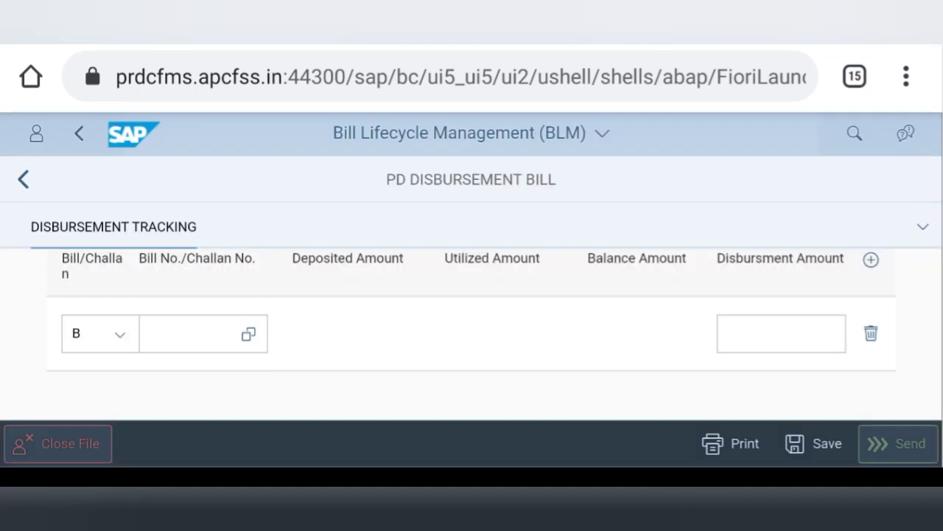
{"action": "left_click", "coordinate": [248, 334]}
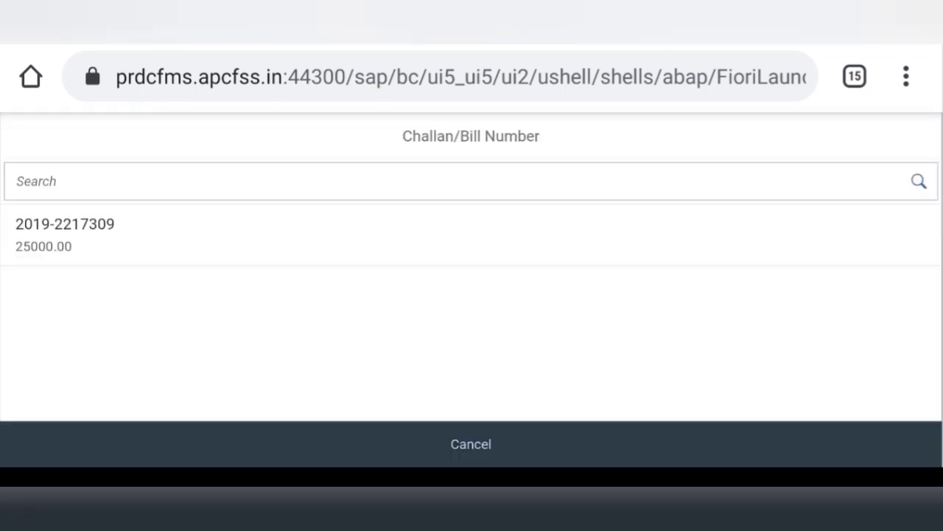
{"action": "left_click", "coordinate": [65, 235]}
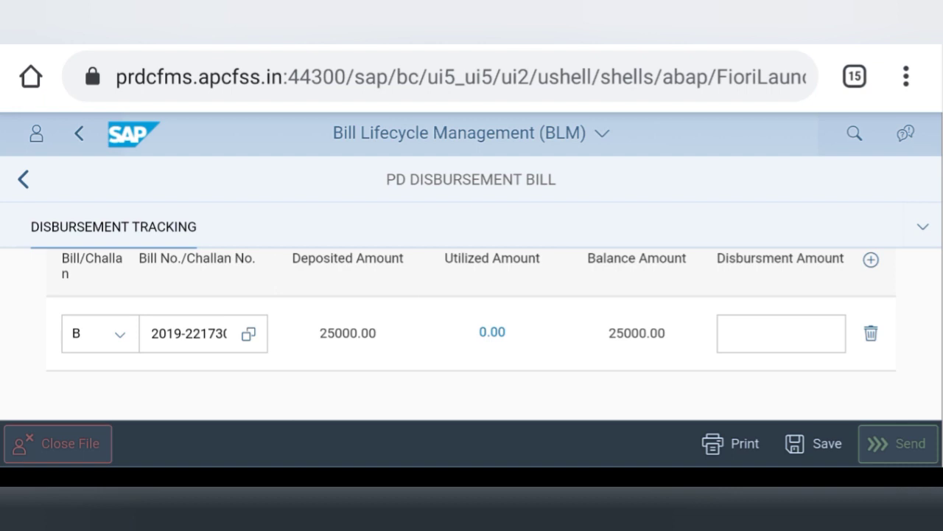
{"action": "scroll", "coordinate": [471, 311], "scroll_direction": "down", "scroll_amount": 1}
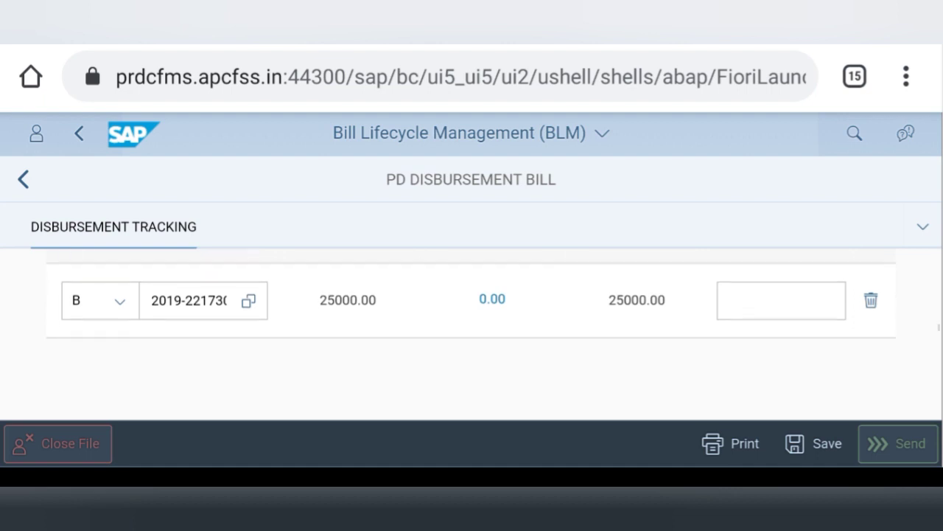
{"action": "scroll", "coordinate": [471, 332], "scroll_direction": "down", "scroll_amount": 5}
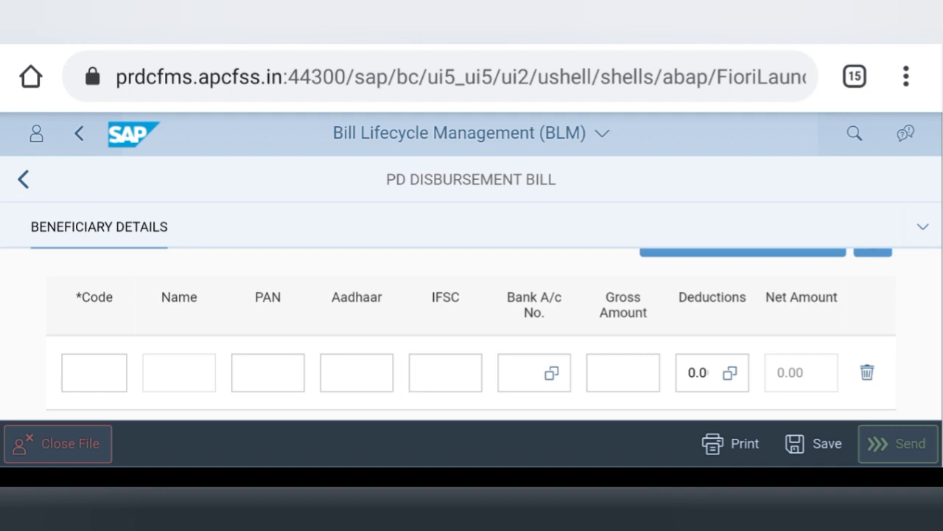
Step: Enter the beneficiary's vendor code, correcting it after a Vendor Not Found error
{"action": "left_click", "coordinate": [94, 373]}
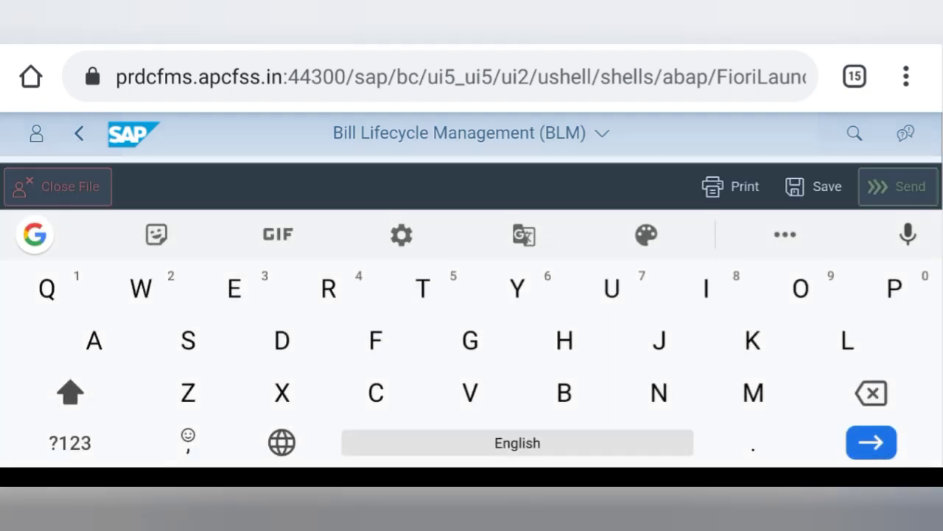
{"action": "left_click", "coordinate": [70, 442]}
{"action": "type", "text": "43"}
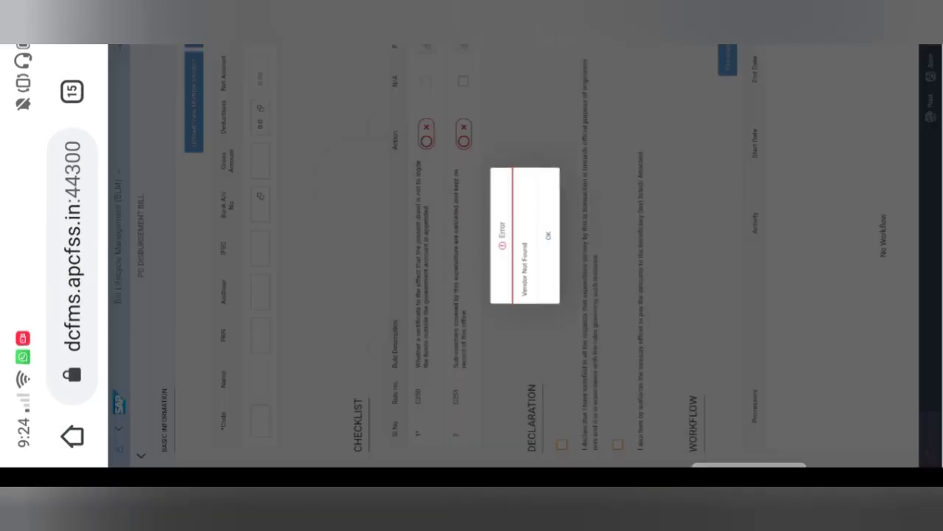
{"action": "left_click", "coordinate": [545, 233]}
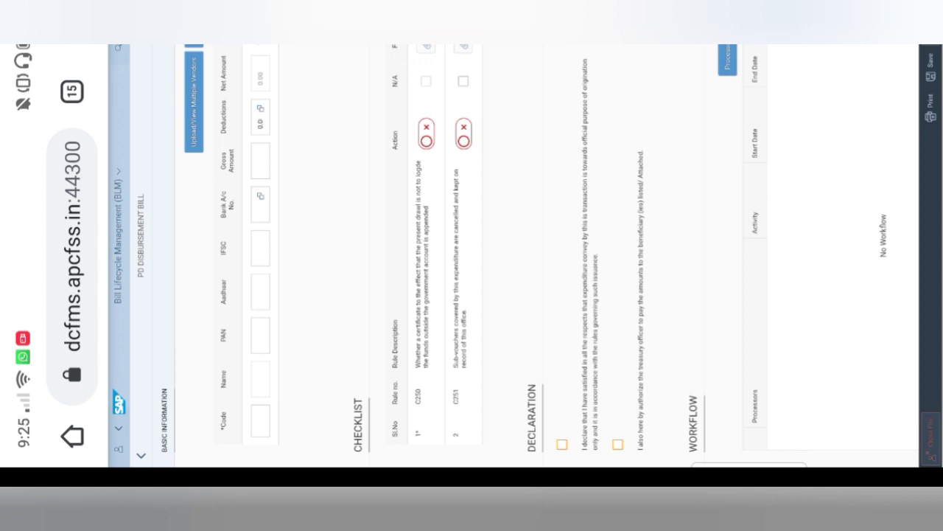
{"action": "left_click", "coordinate": [260, 421]}
{"action": "type", "text": "14328572"}
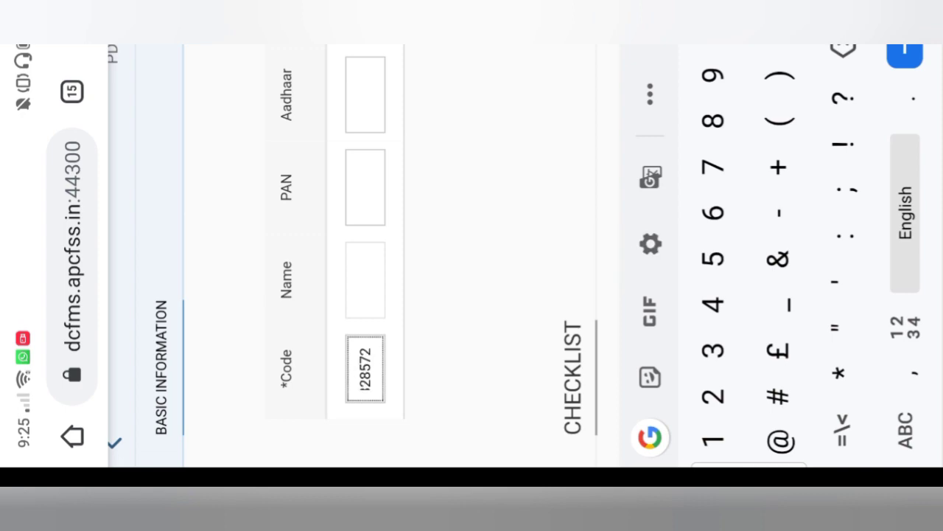
{"action": "key", "text": "Return"}
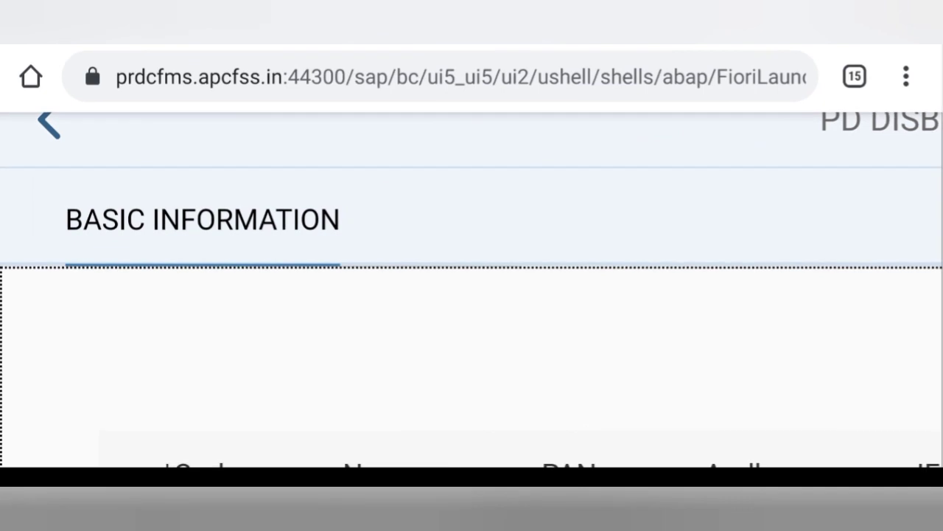
{"action": "scroll", "coordinate": [472, 332], "scroll_direction": "down", "scroll_amount": 5}
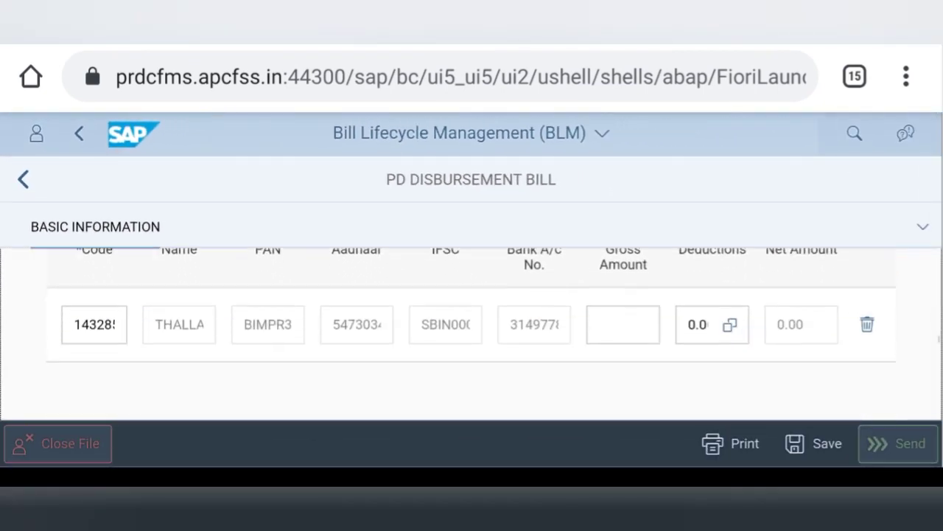
{"action": "scroll", "coordinate": [471, 332], "scroll_direction": "down", "scroll_amount": 4}
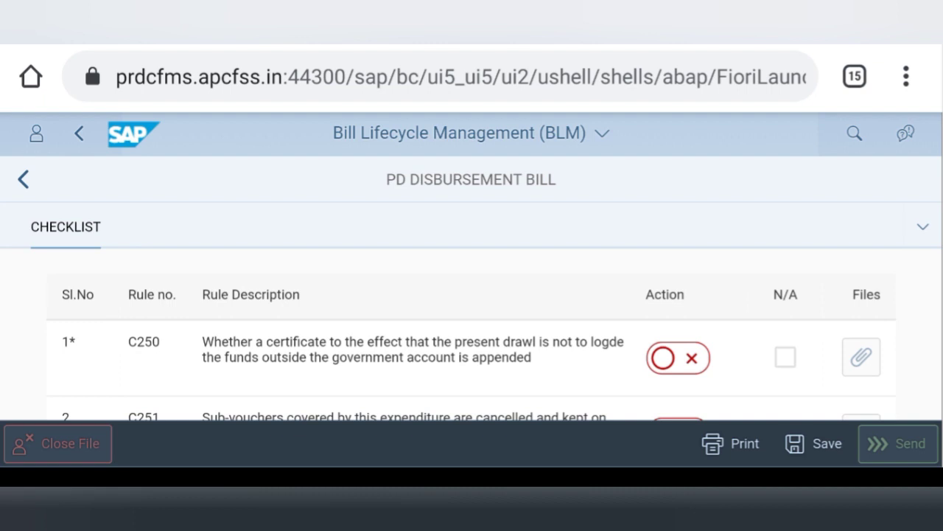
{"action": "scroll", "coordinate": [472, 339], "scroll_direction": "down", "scroll_amount": 1}
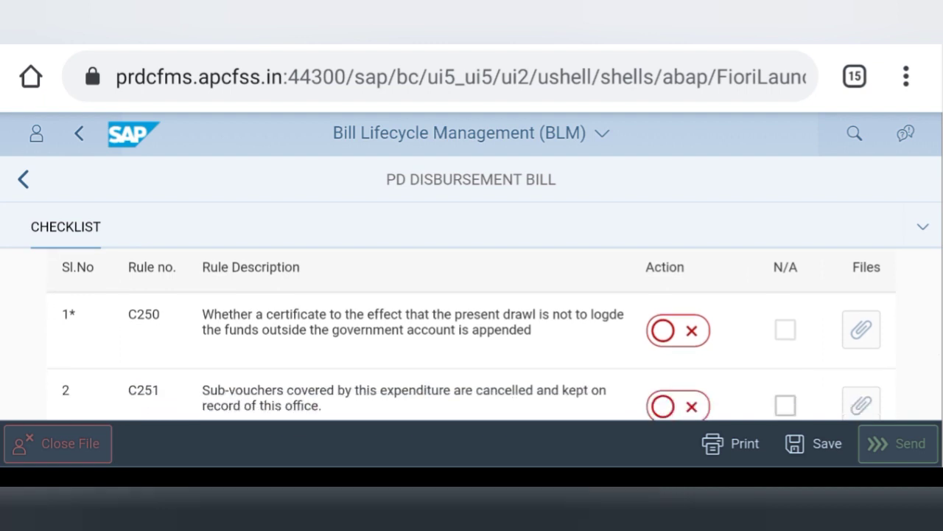
{"action": "scroll", "coordinate": [472, 331], "scroll_direction": "down", "scroll_amount": 1}
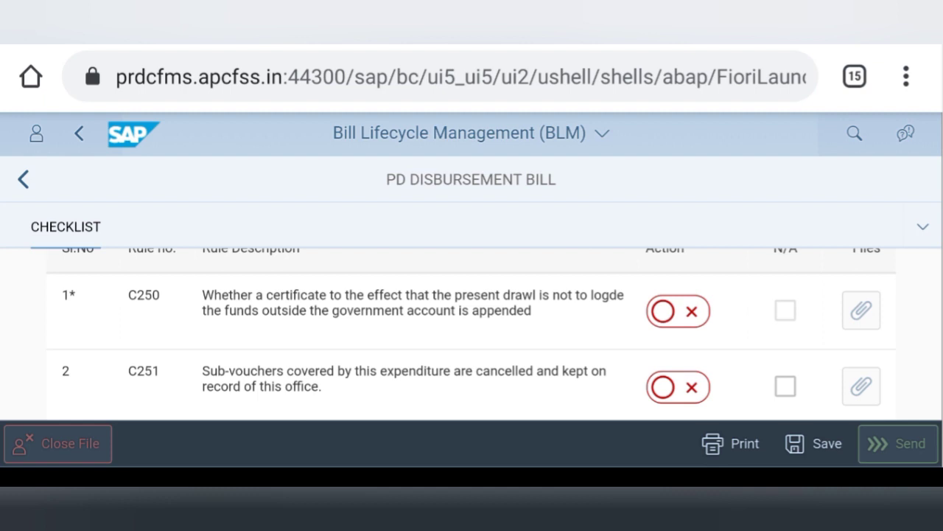
{"action": "scroll", "coordinate": [470, 330], "scroll_direction": "down", "scroll_amount": 1}
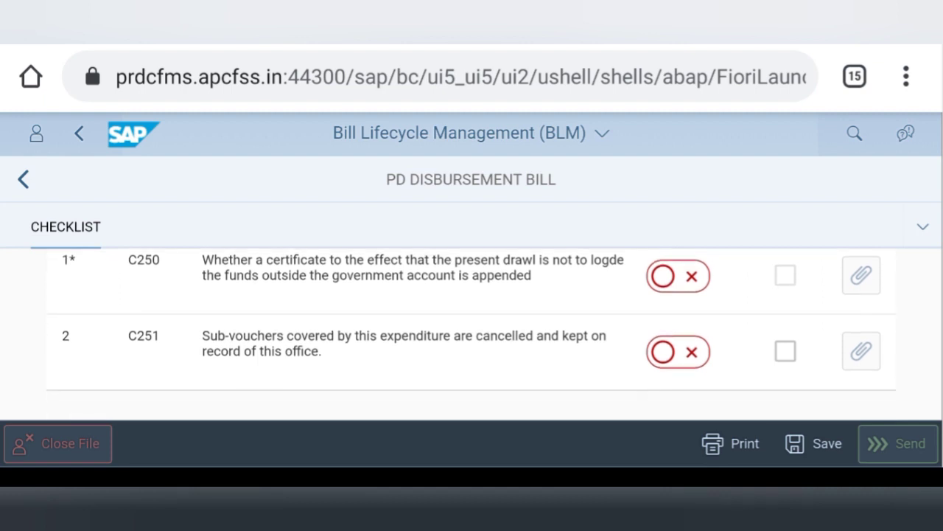
{"action": "scroll", "coordinate": [471, 319], "scroll_direction": "down", "scroll_amount": 2}
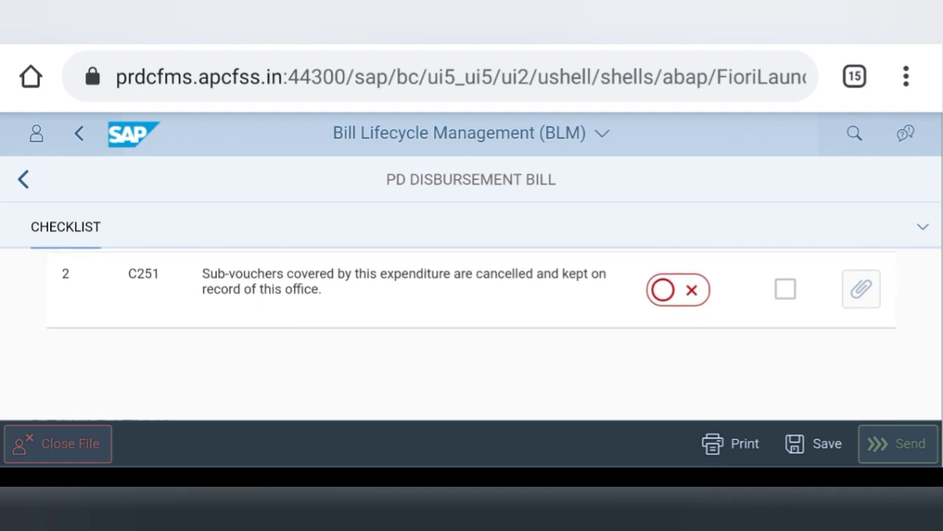
{"action": "scroll", "coordinate": [471, 331], "scroll_direction": "down", "scroll_amount": 5}
{"action": "scroll", "coordinate": [471, 332], "scroll_direction": "up", "scroll_amount": 2}
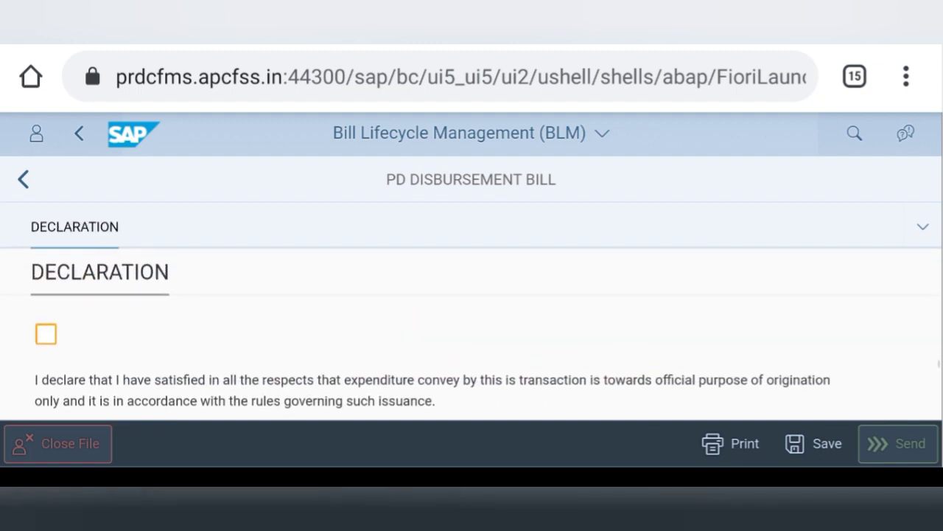
{"action": "scroll", "coordinate": [471, 332], "scroll_direction": "down", "scroll_amount": 5}
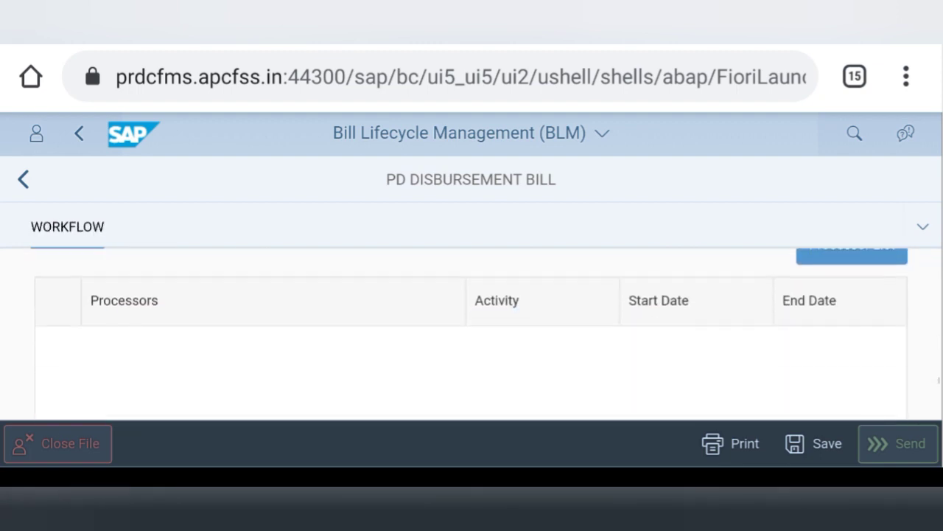
{"action": "scroll", "coordinate": [471, 332], "scroll_direction": "down", "scroll_amount": 3}
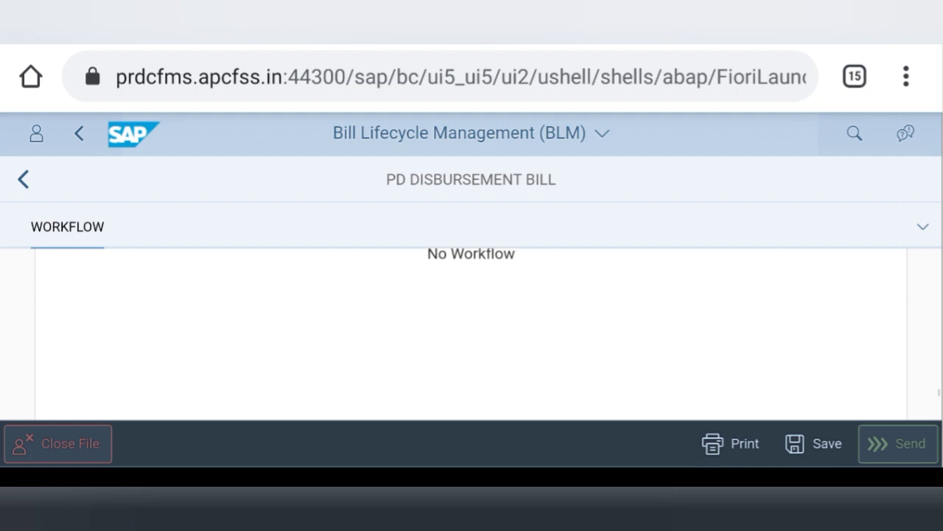
{"action": "scroll", "coordinate": [471, 331], "scroll_direction": "down", "scroll_amount": 3}
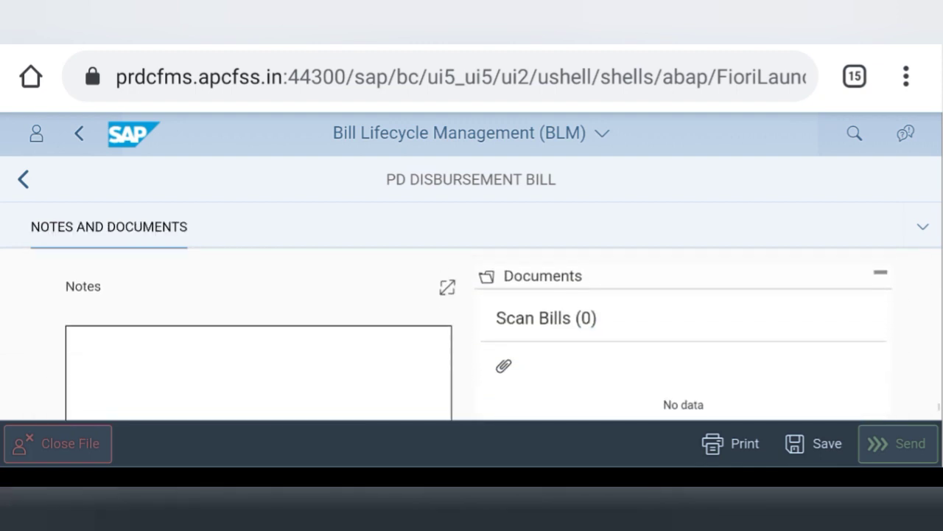
{"action": "scroll", "coordinate": [471, 331], "scroll_direction": "down", "scroll_amount": 2}
{"action": "scroll", "coordinate": [470, 331], "scroll_direction": "up", "scroll_amount": 2}
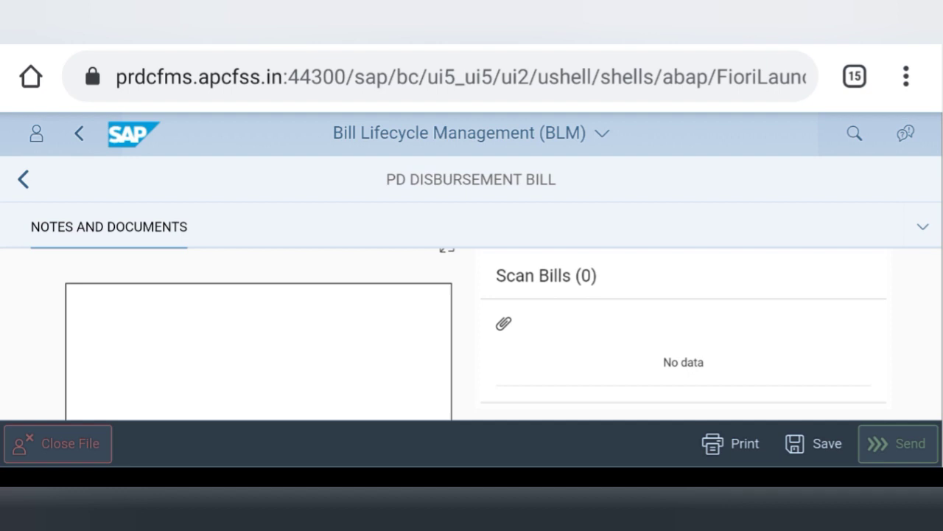
{"action": "scroll", "coordinate": [462, 329], "scroll_direction": "up", "scroll_amount": 2}
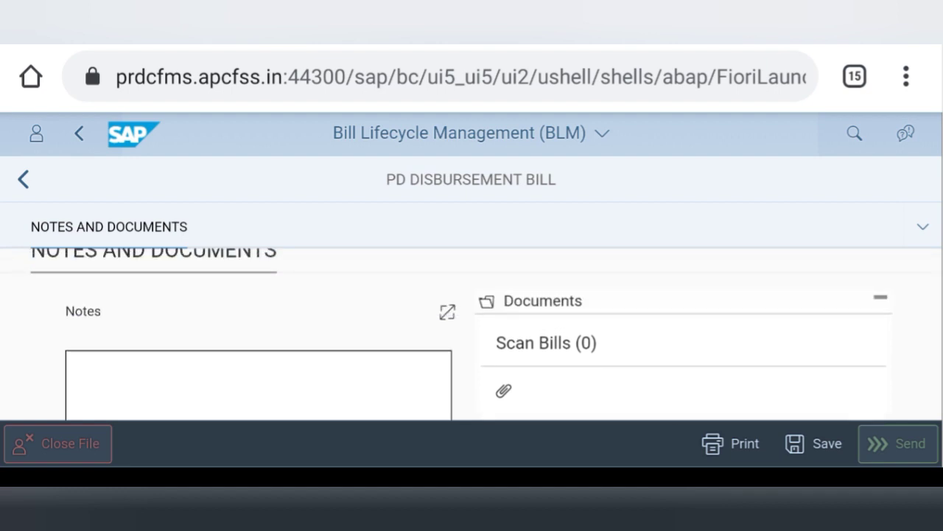
{"action": "scroll", "coordinate": [471, 332], "scroll_direction": "down", "scroll_amount": 1}
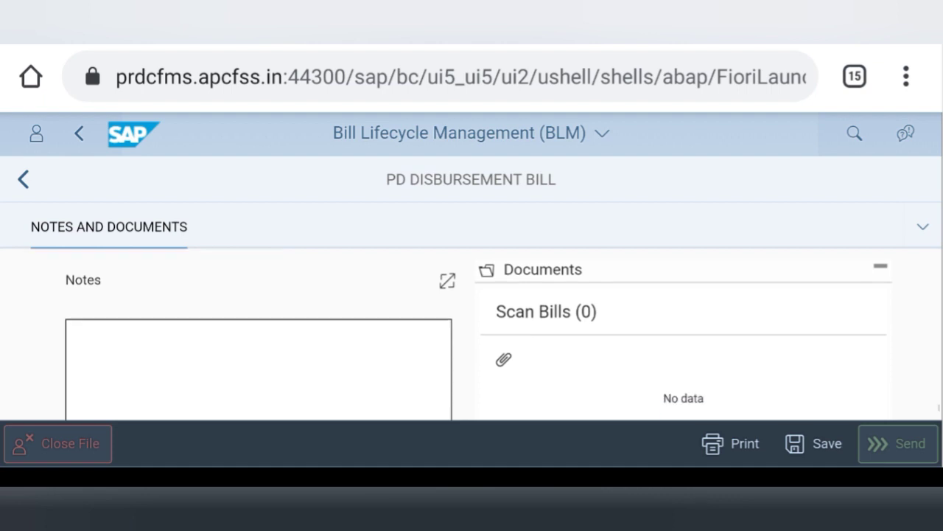